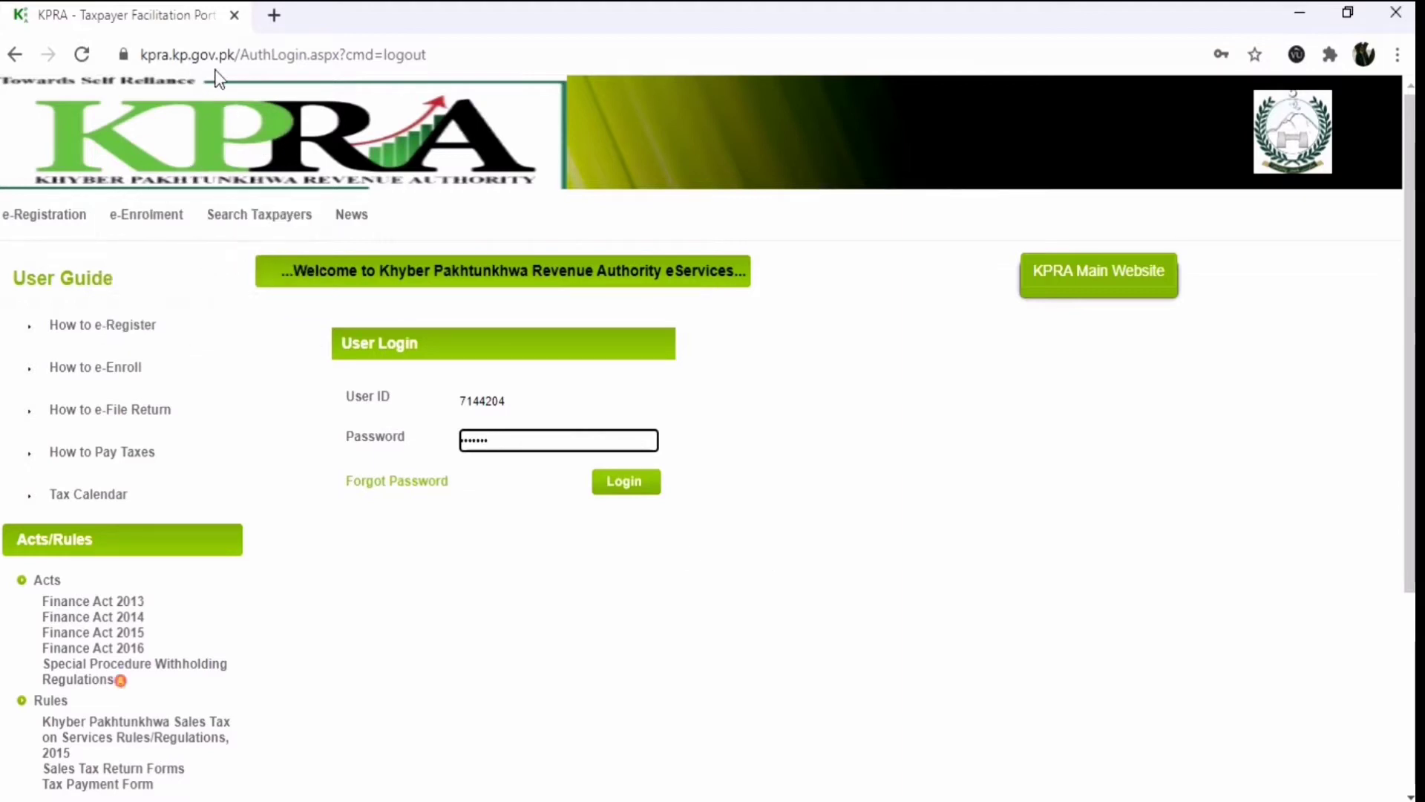
- Log in to the KPRA taxpayer portal with the prefilled user ID and password
double_click(528, 404)
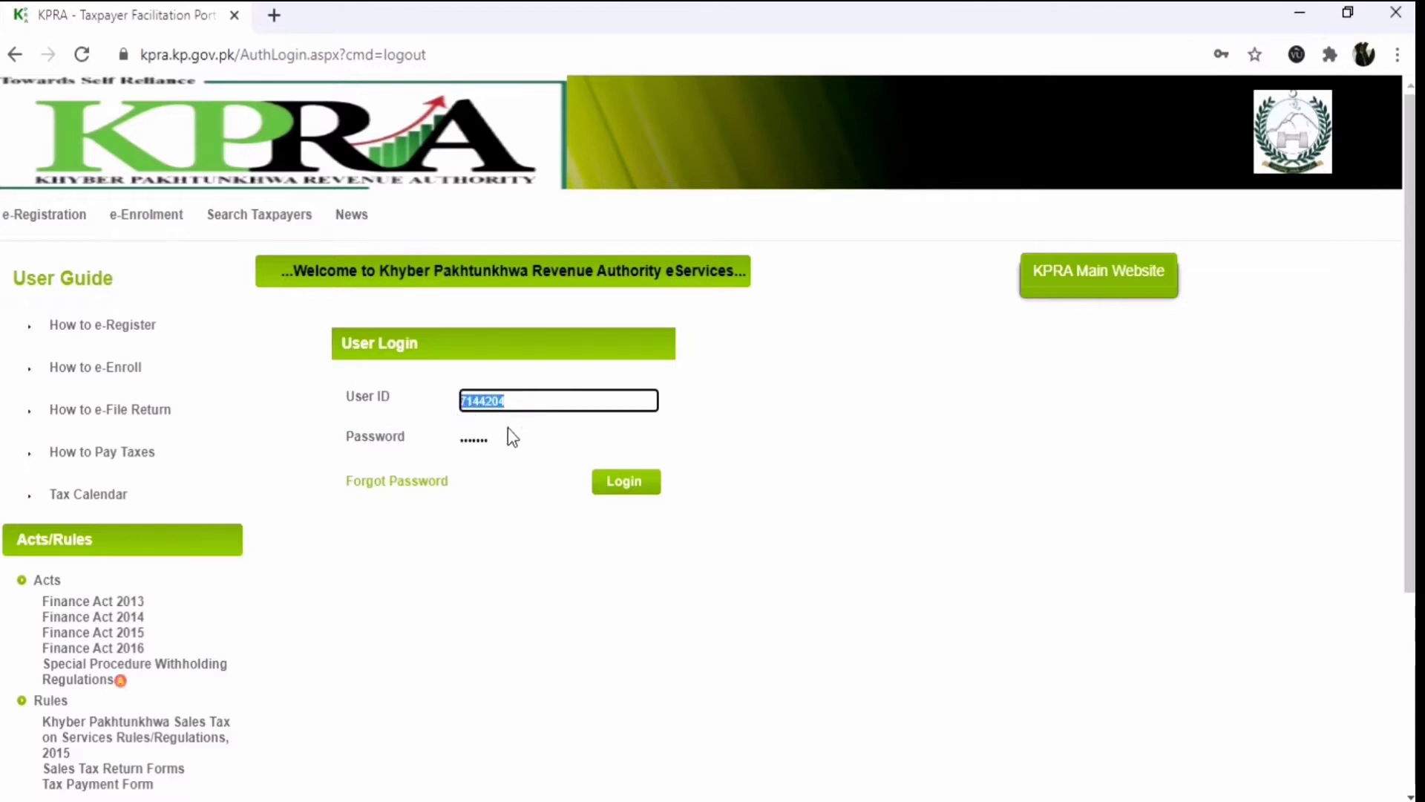
key("Tab")
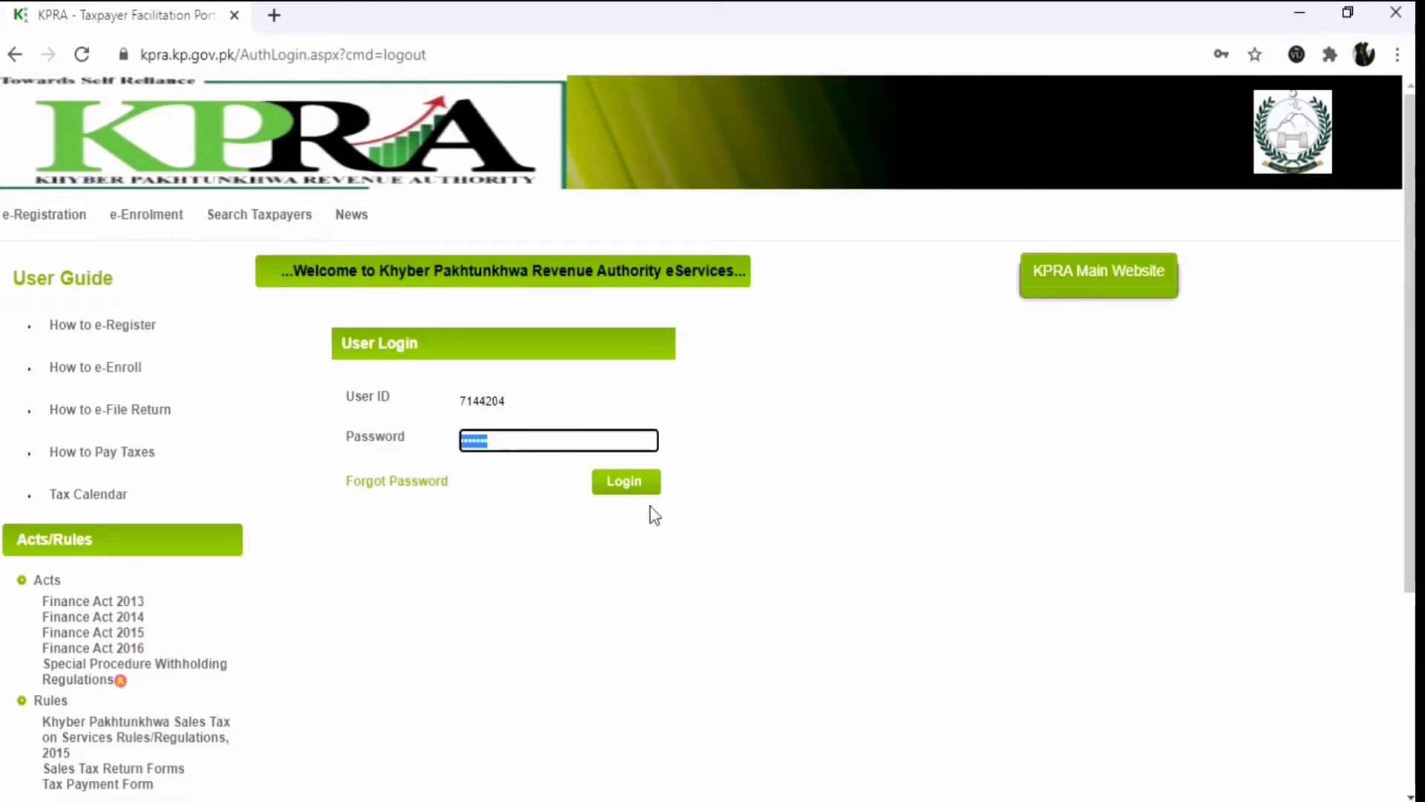
left_click(635, 485)
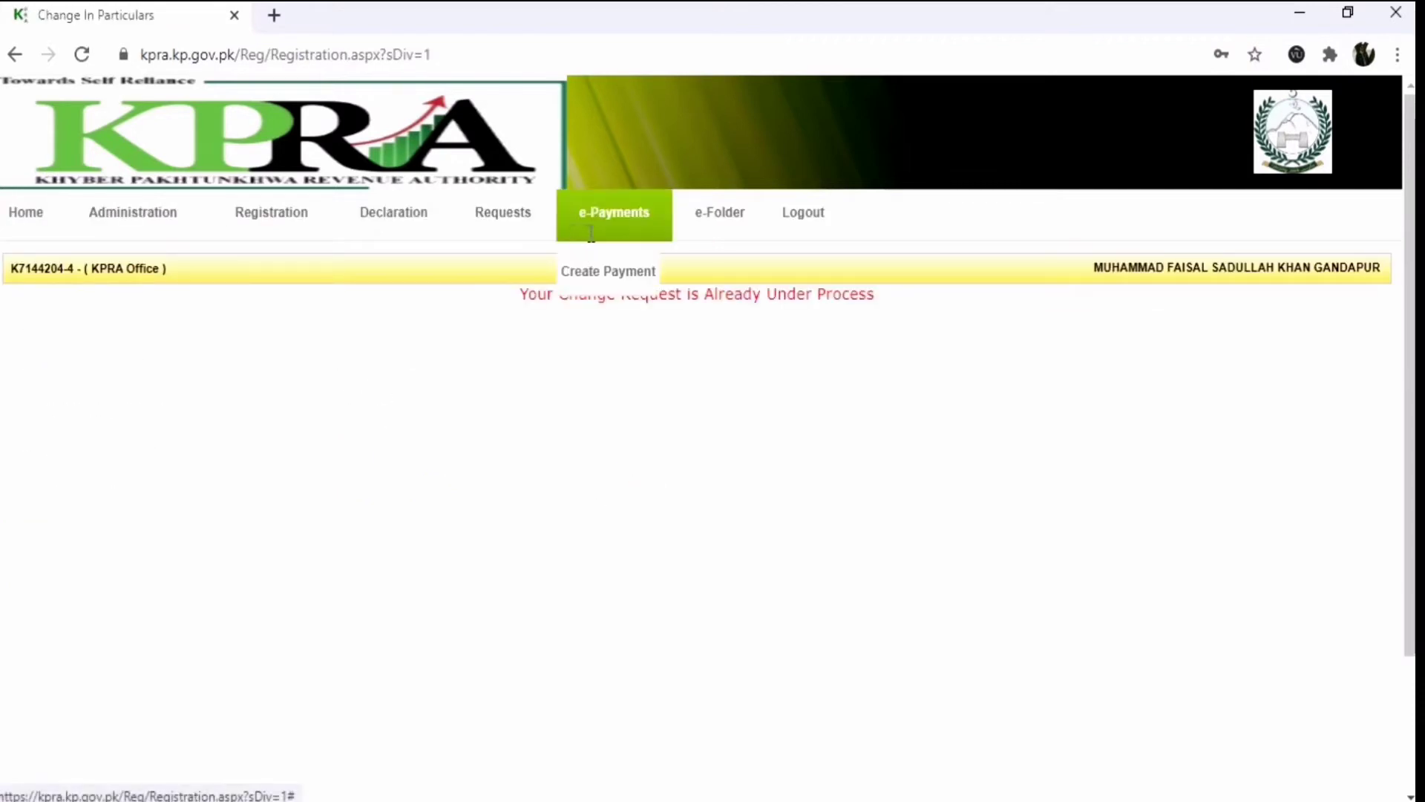
- Open the Sales Tax on Services Return under the sales tax declarations
mouse_move(402, 217)
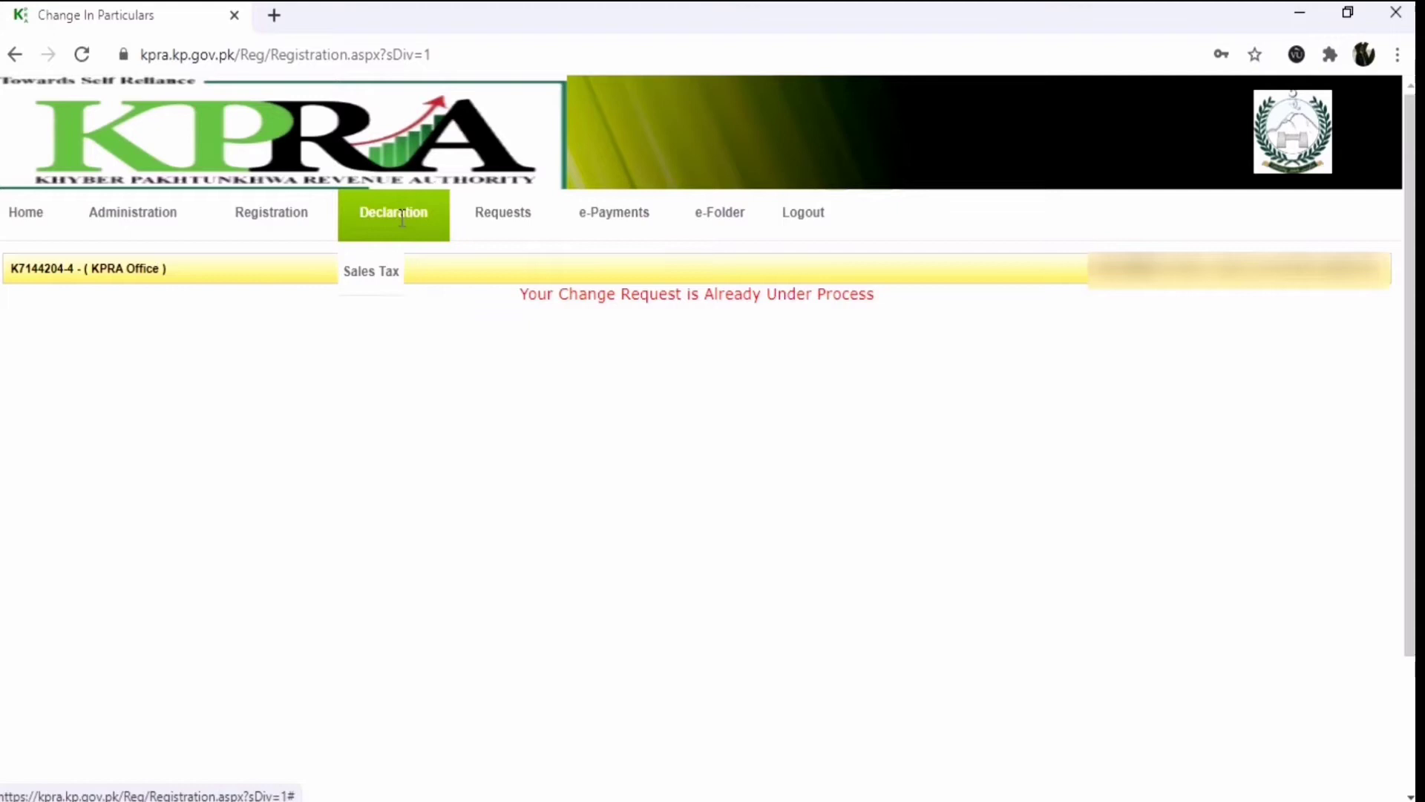
mouse_move(361, 276)
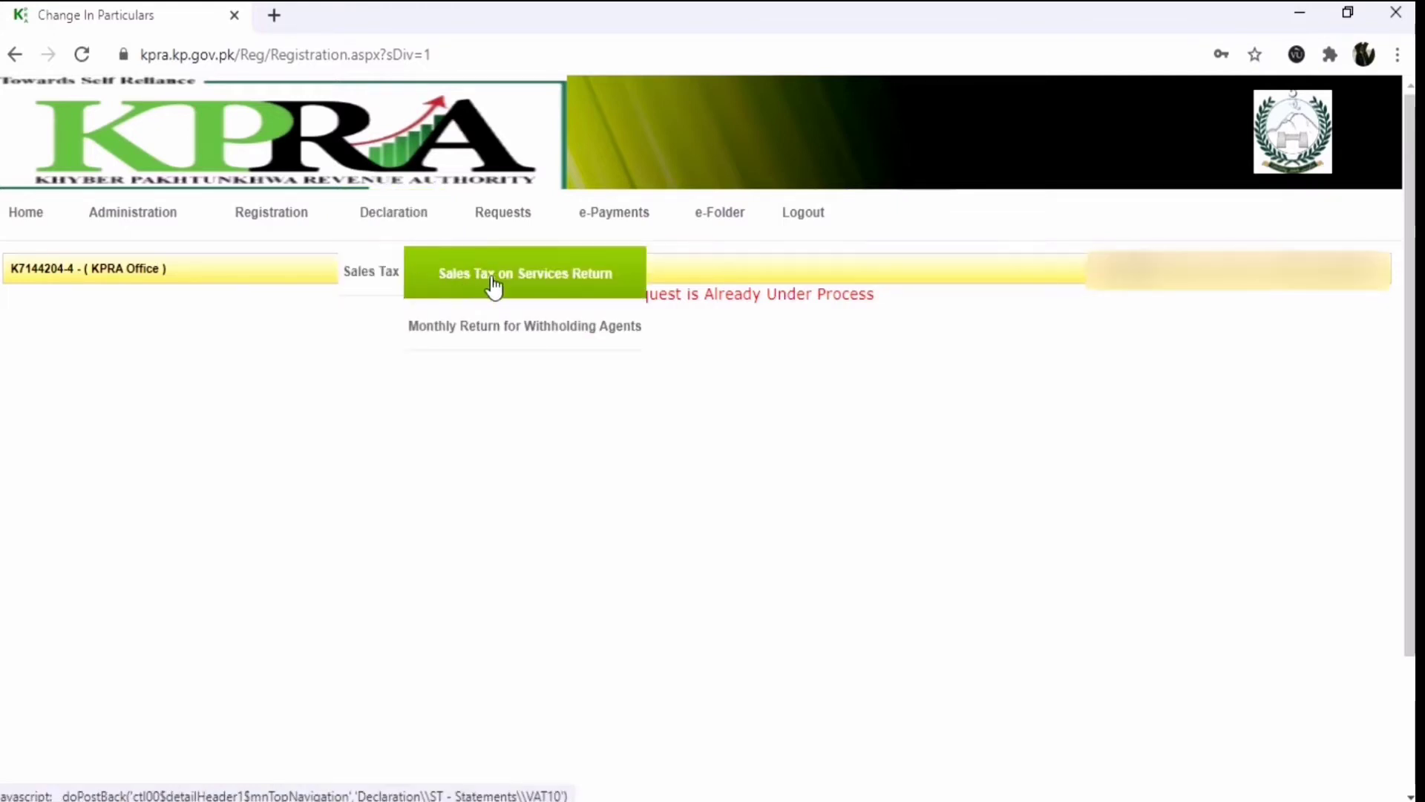
left_click(543, 276)
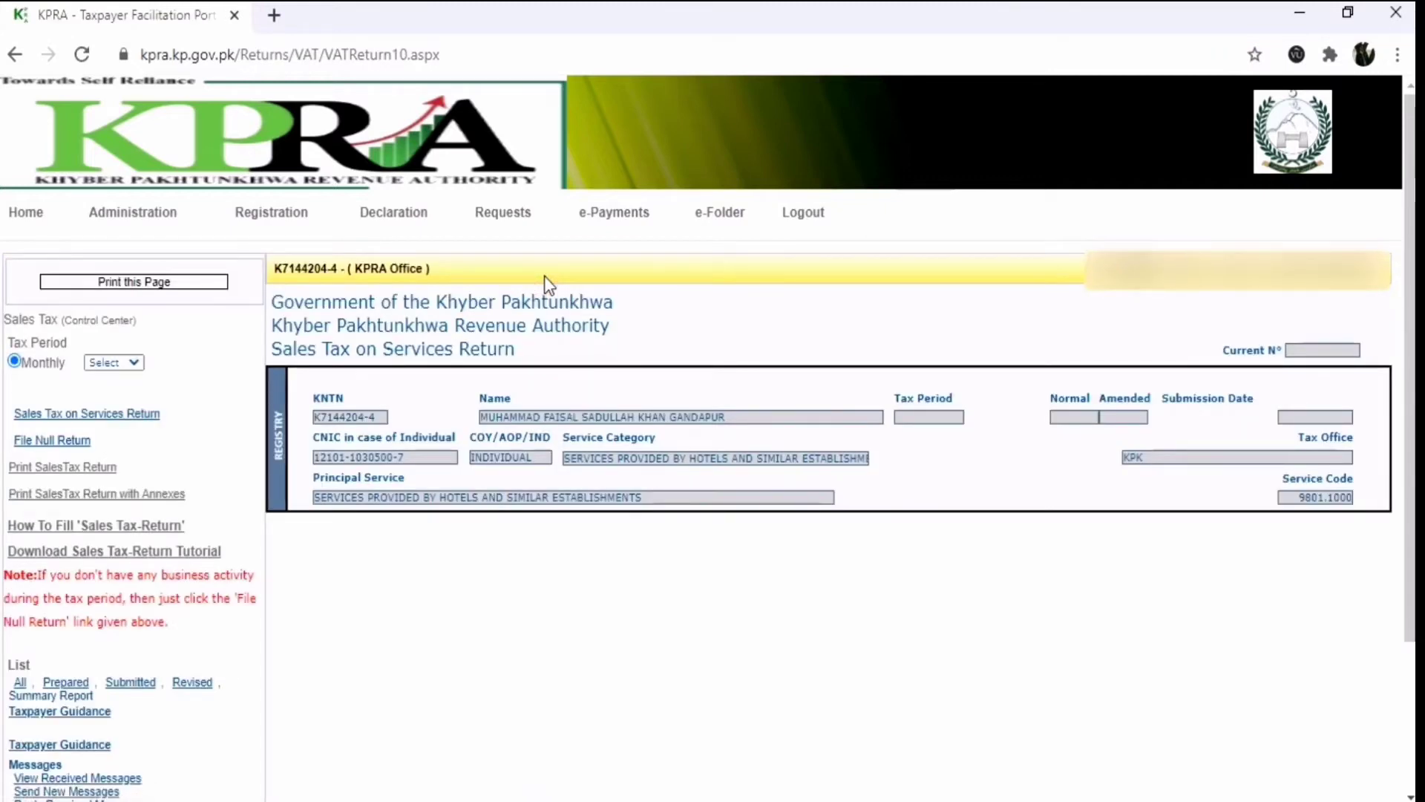
- Select Jun.18 as the monthly tax period and load its Sales Tax on Services Return
left_click(134, 362)
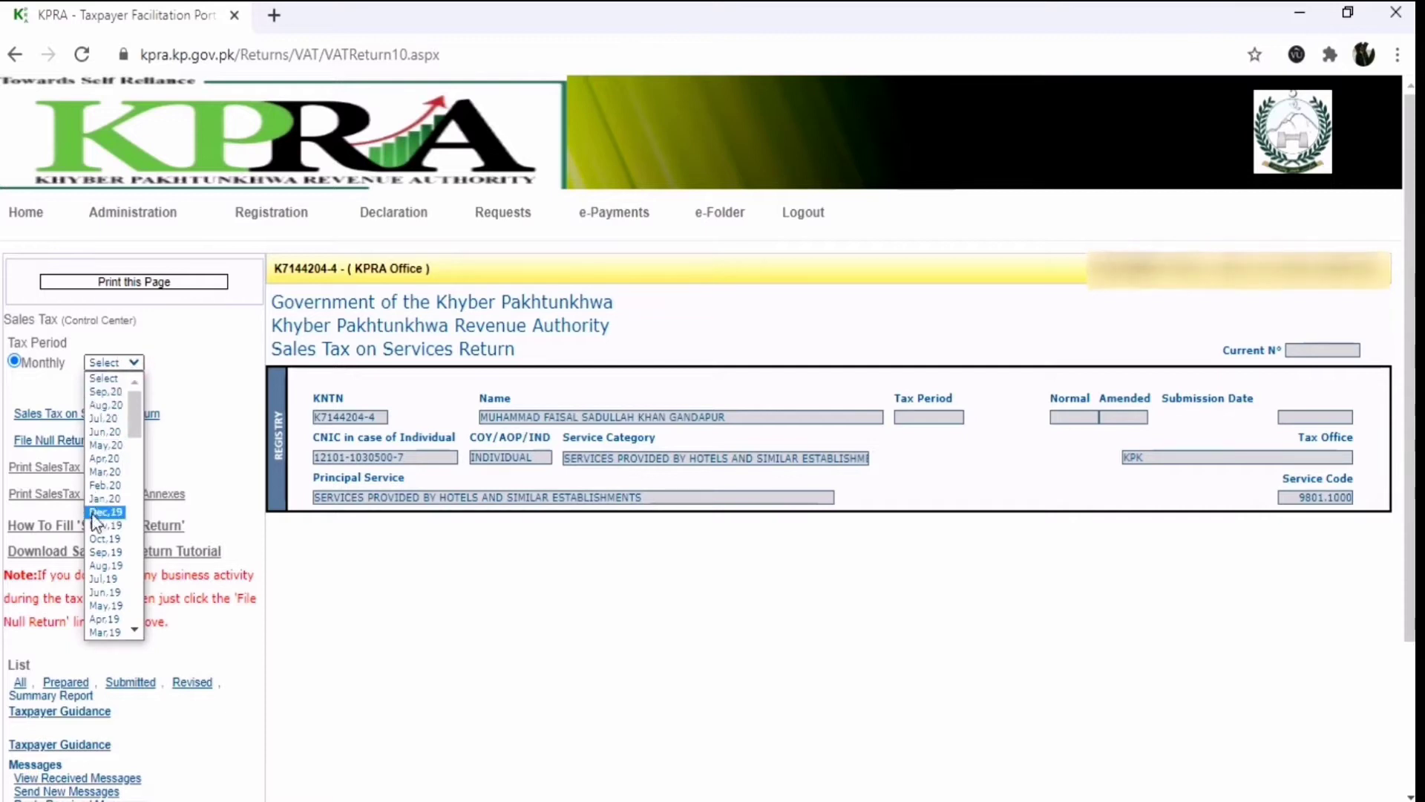
left_click_drag(137, 413, 136, 460)
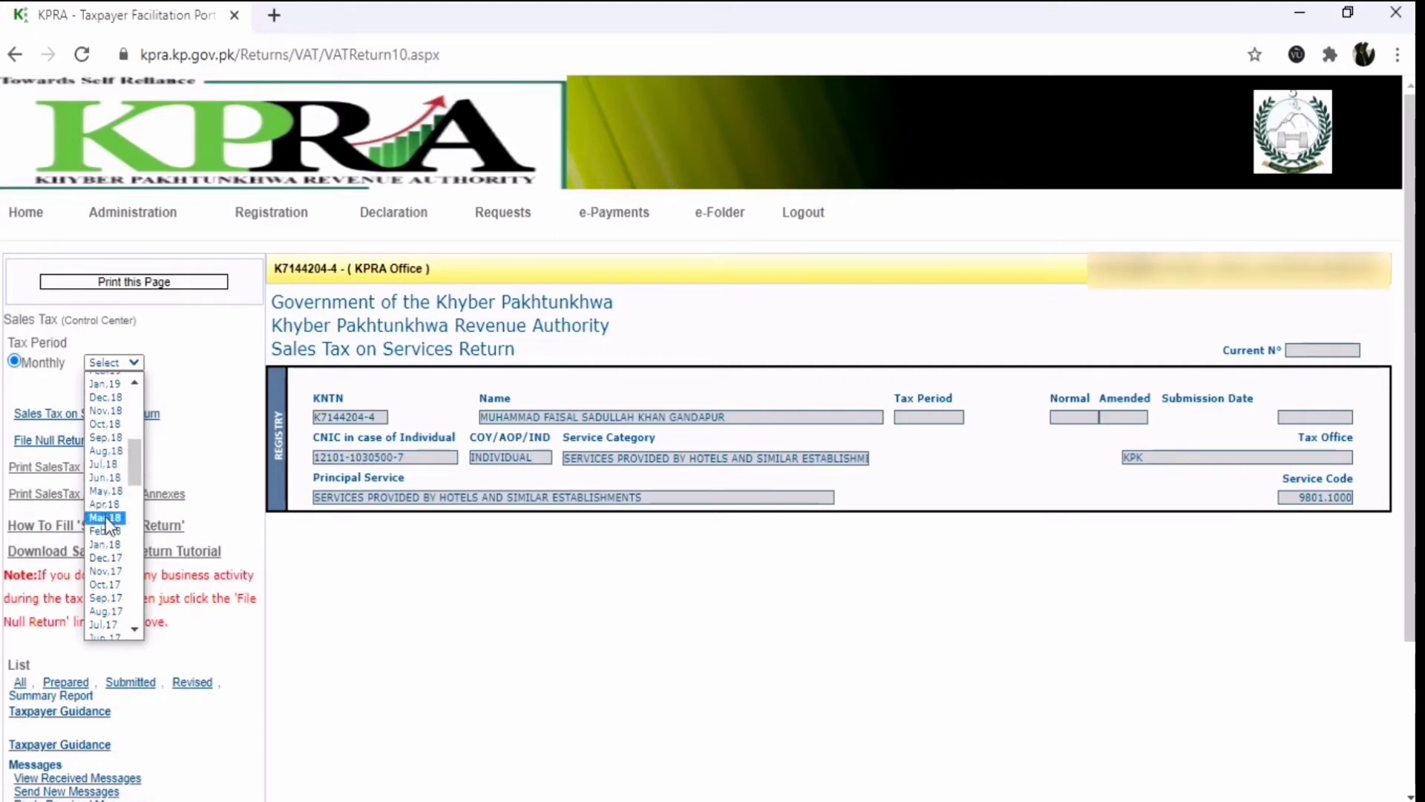
left_click(96, 481)
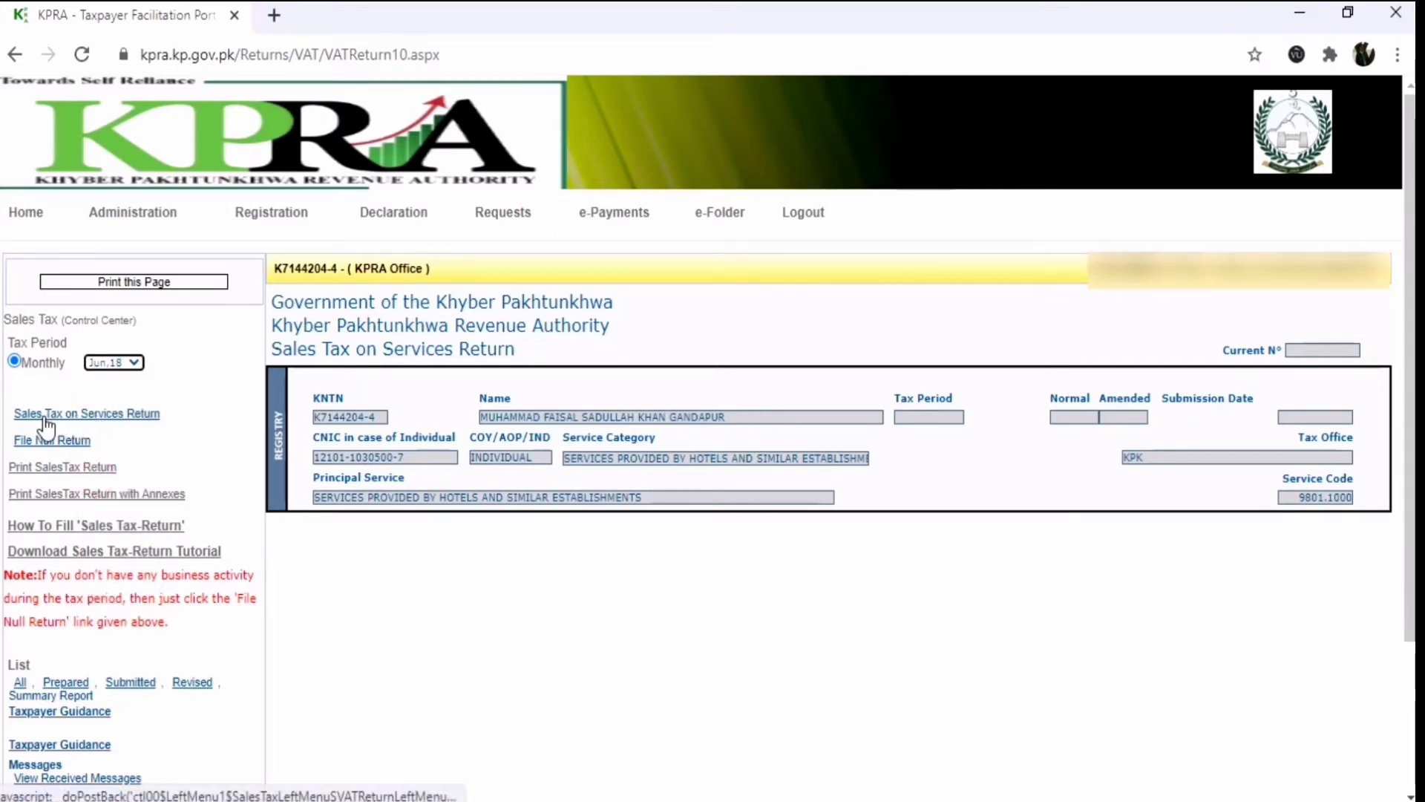
left_click(71, 421)
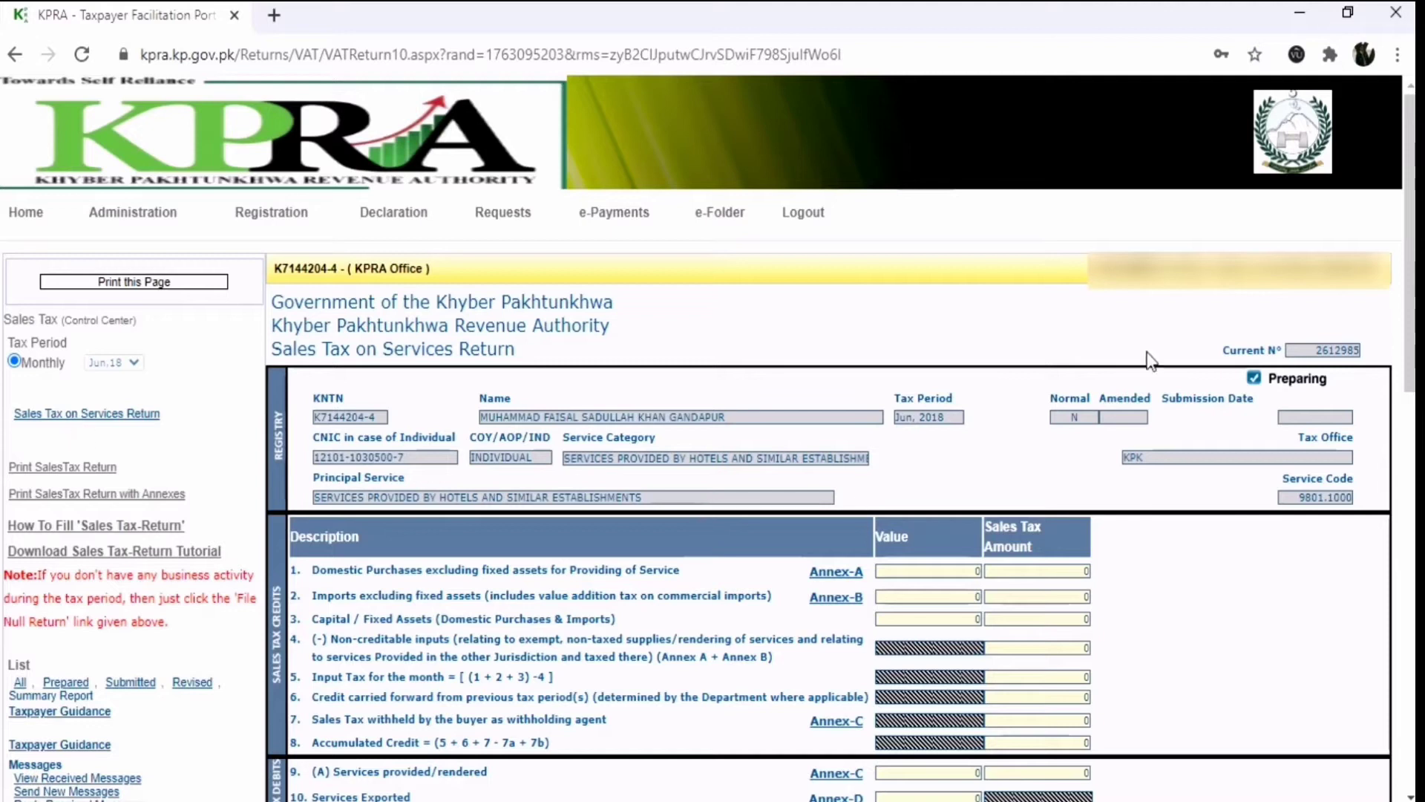
- Review the purchases, imports and withheld-tax rows of the return and open Annex-C for sales tax withheld by the buyer
left_click_drag(1411, 278, 1403, 362)
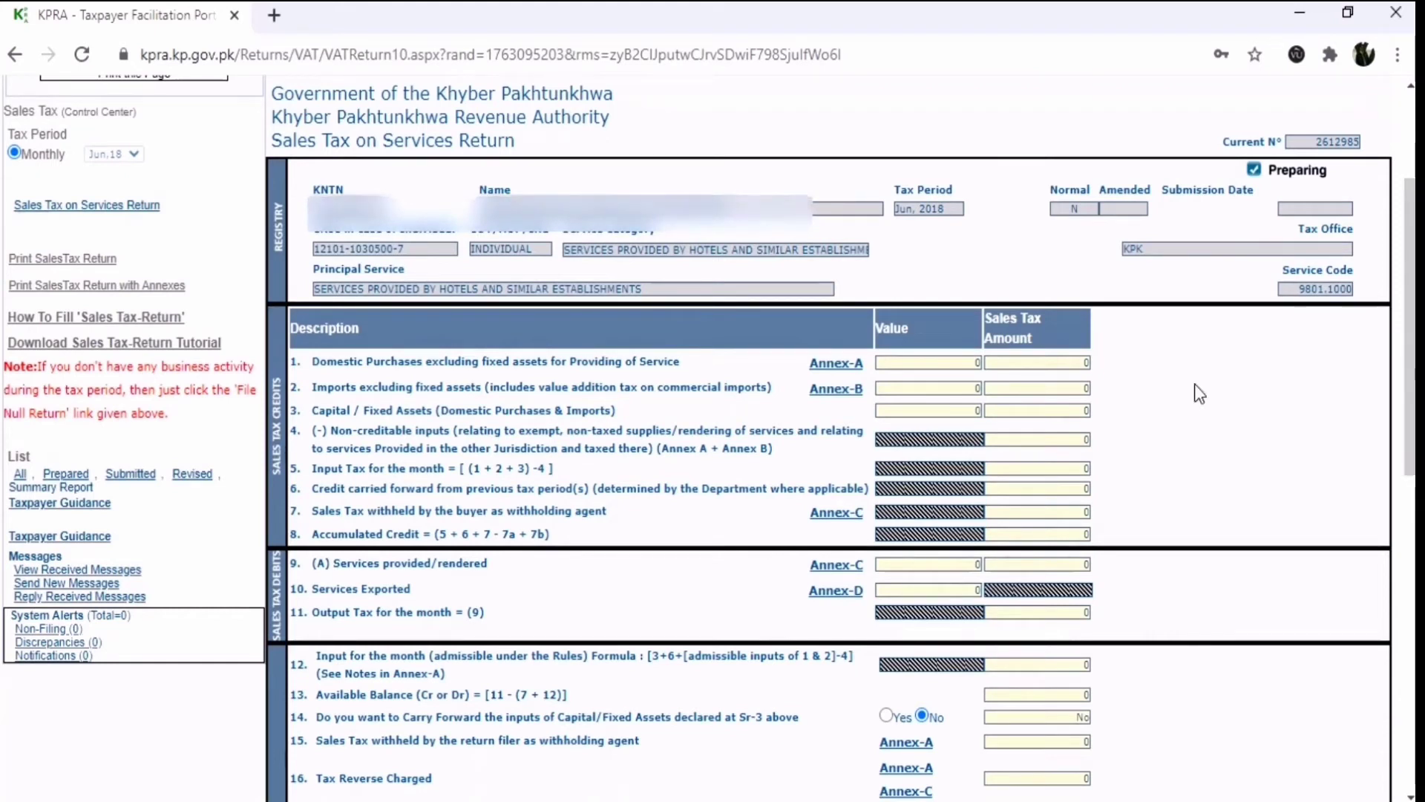
left_click_drag(680, 362, 589, 363)
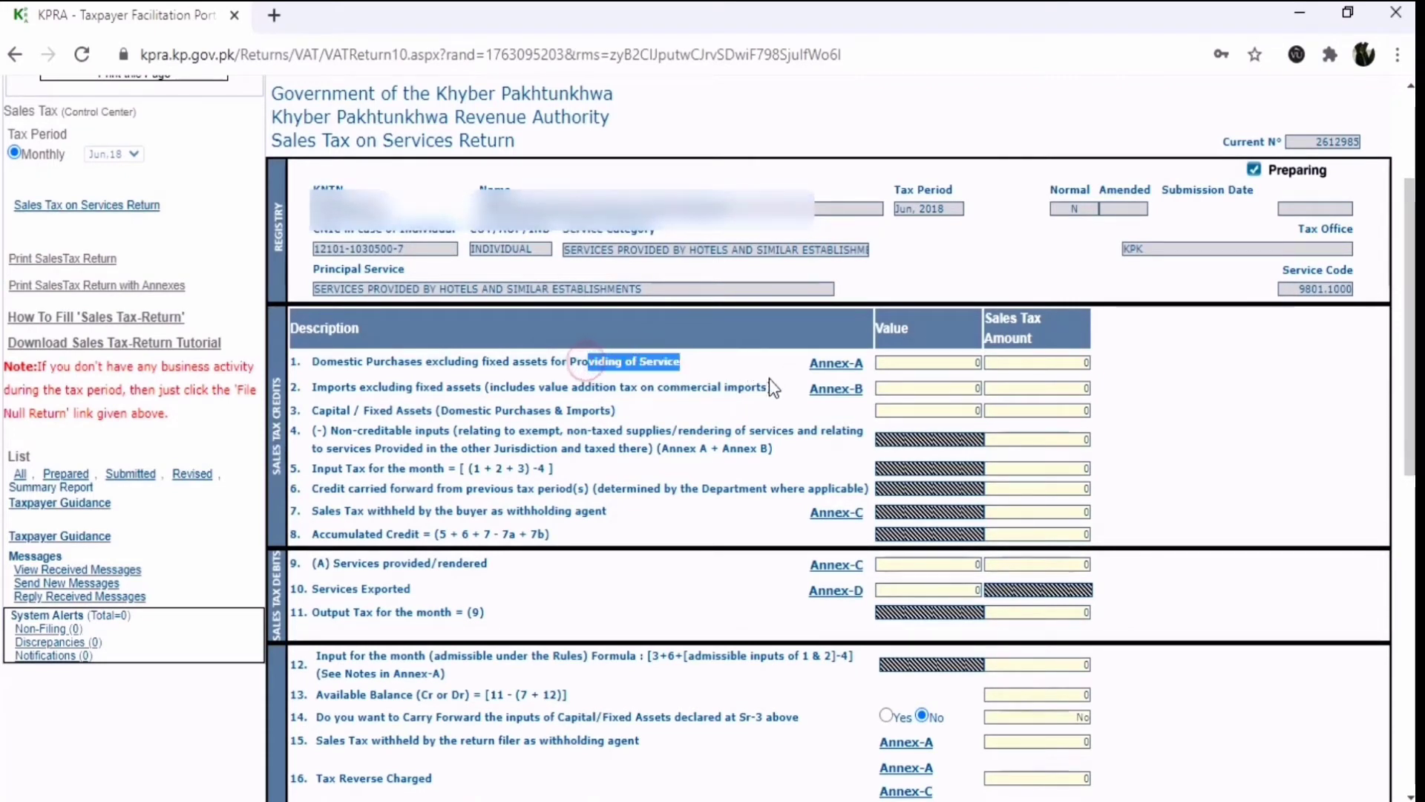
left_click_drag(333, 386, 764, 404)
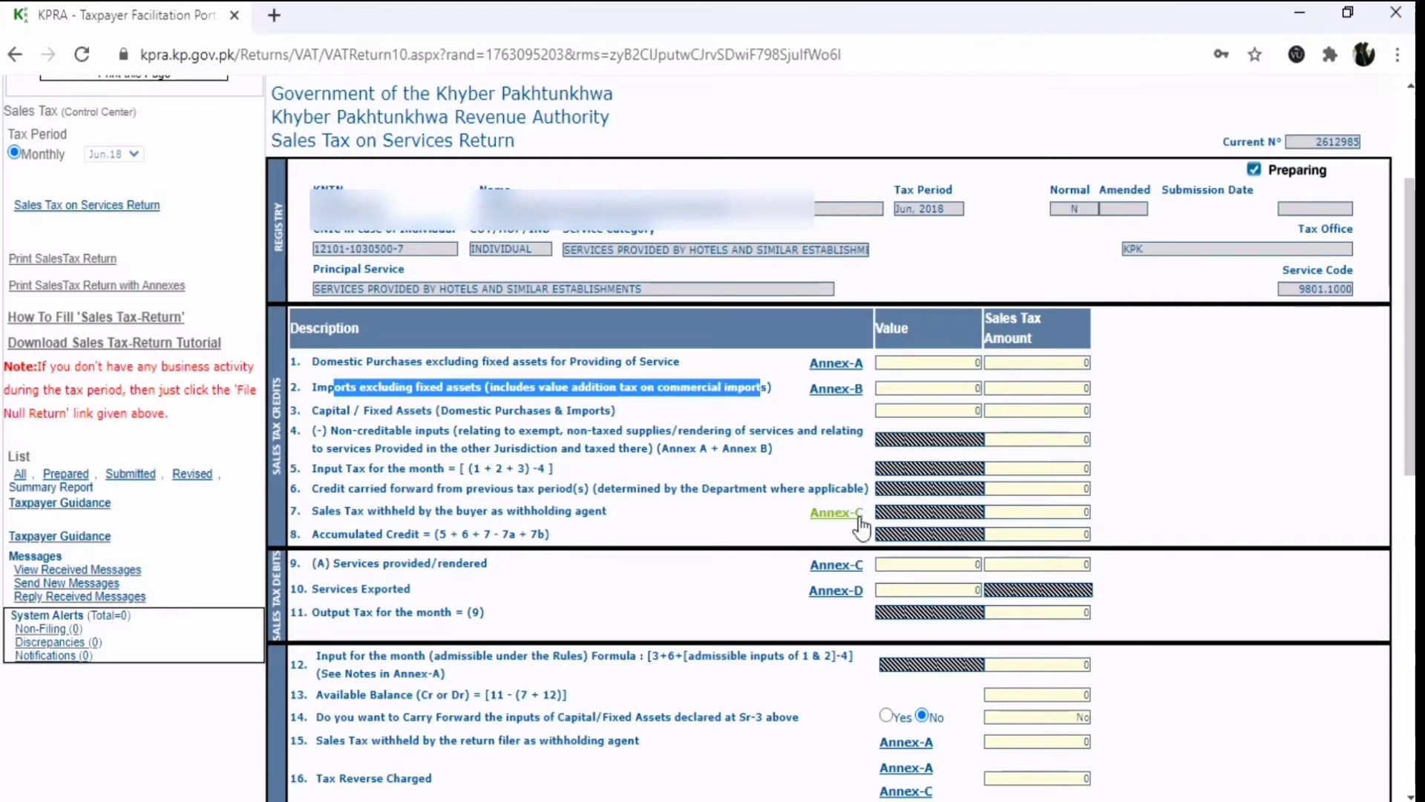
left_click_drag(311, 512, 634, 523)
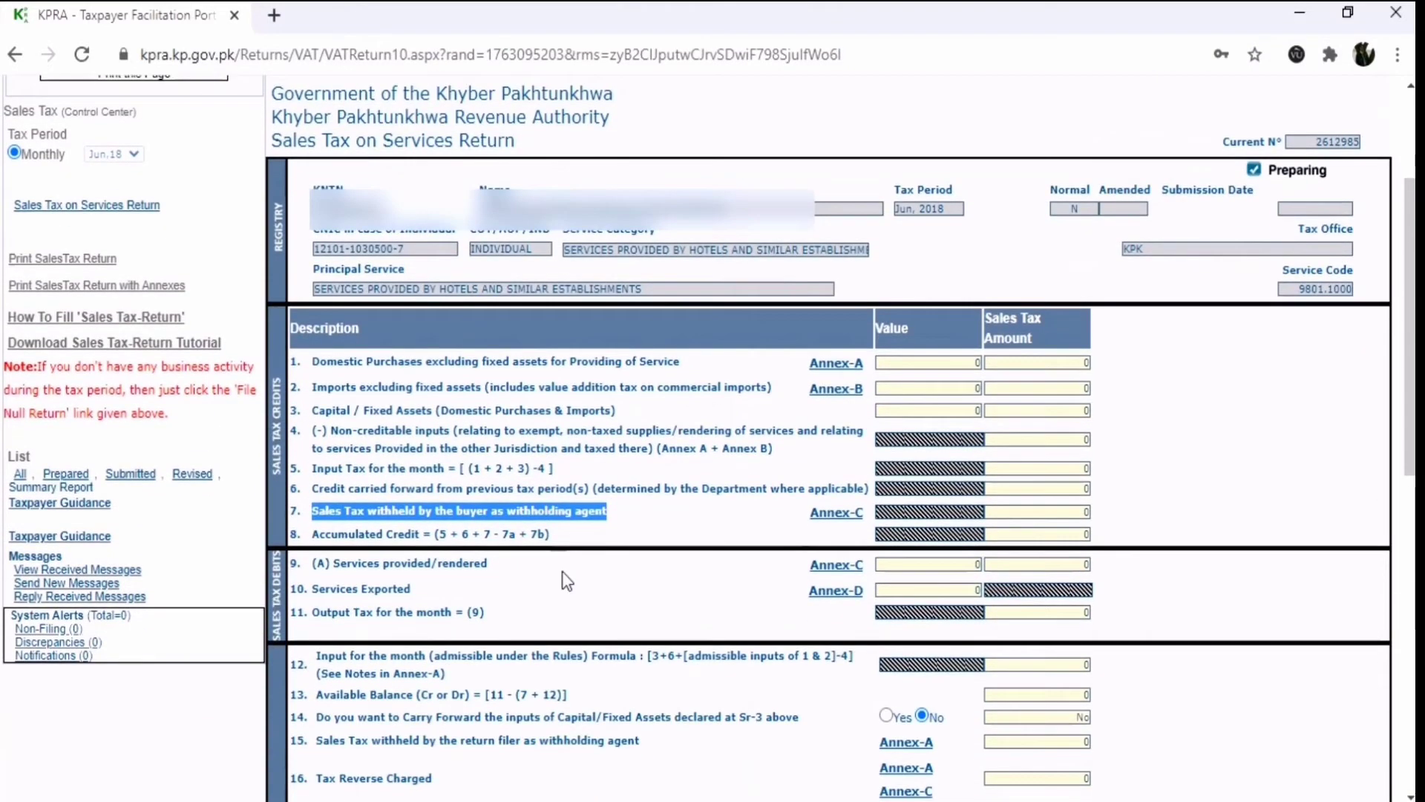
left_click(598, 610)
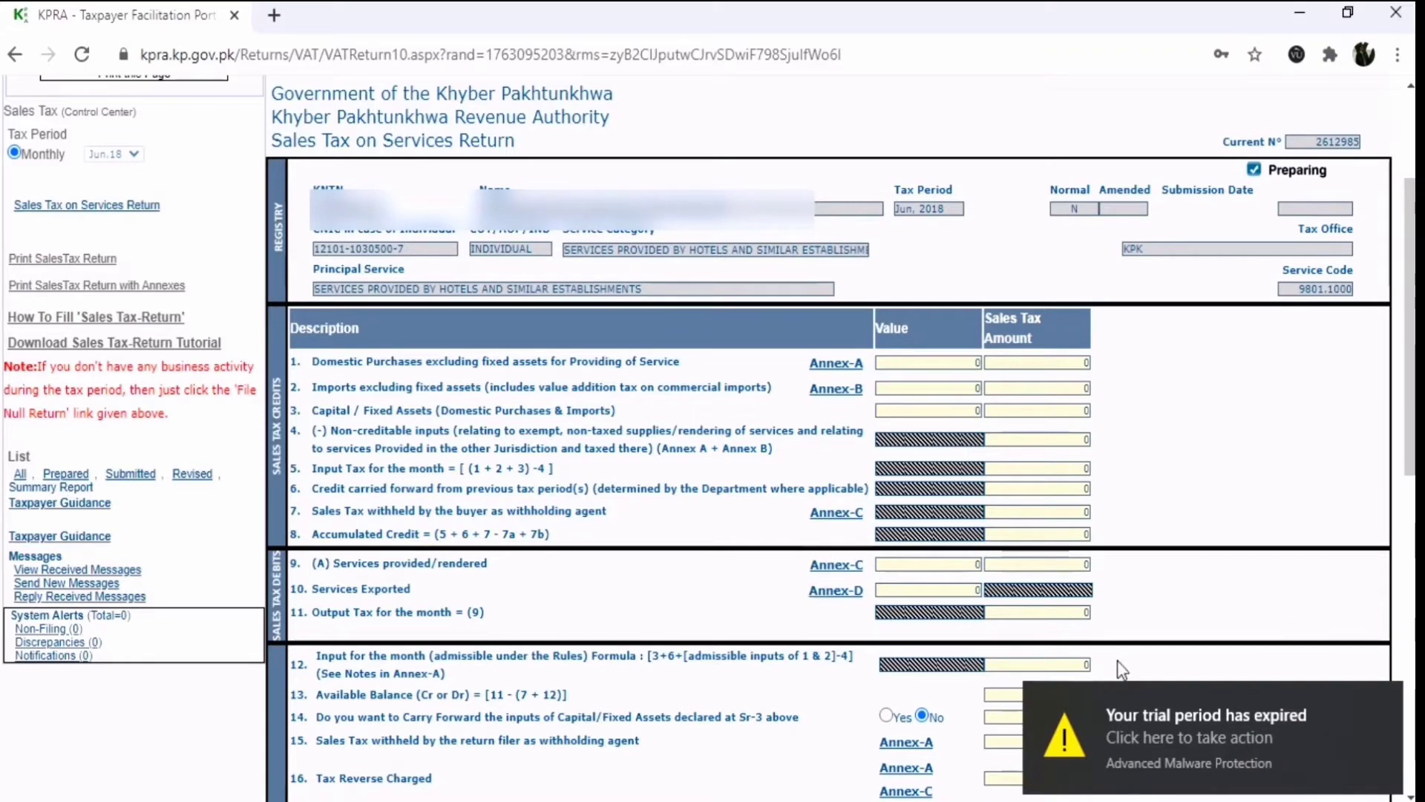
left_click(1385, 702)
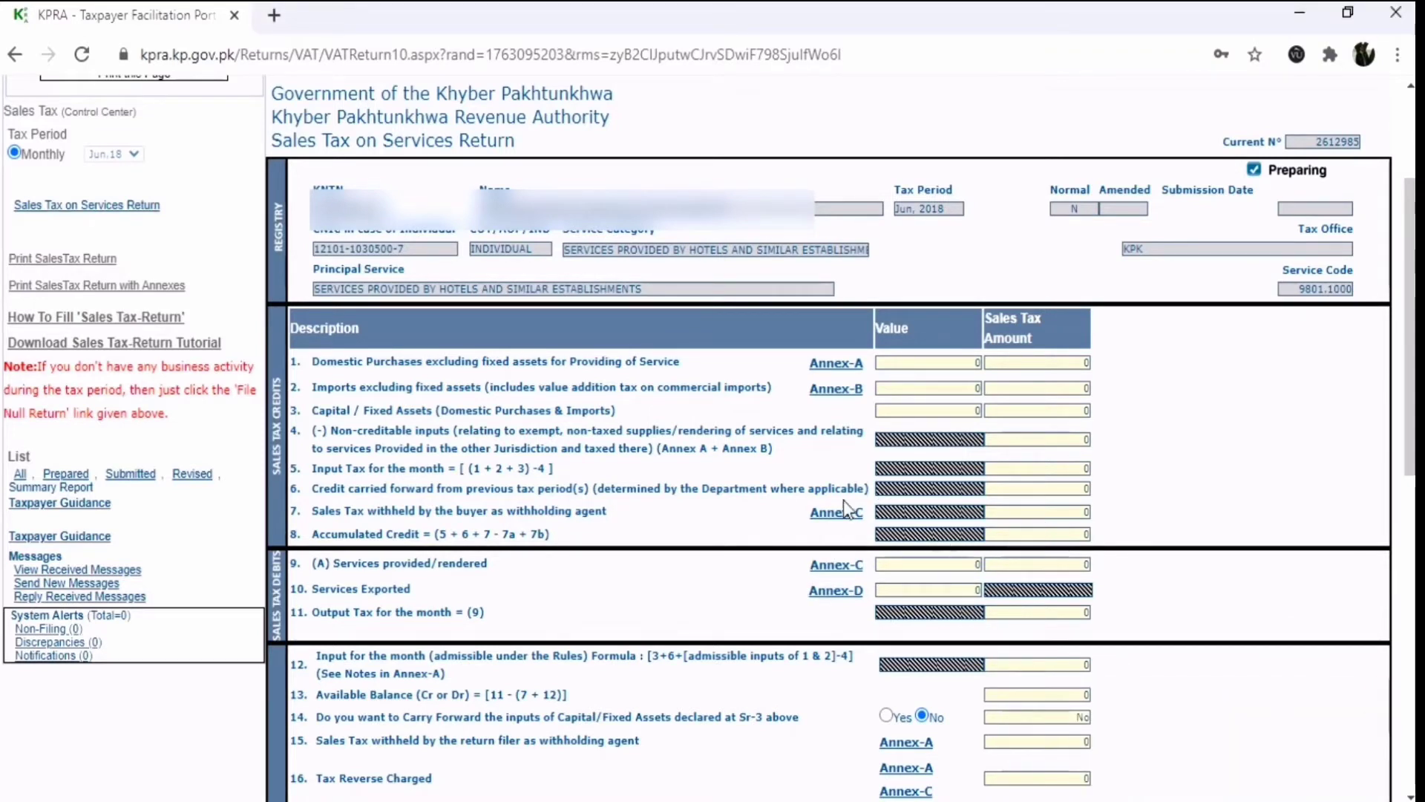
left_click(816, 514)
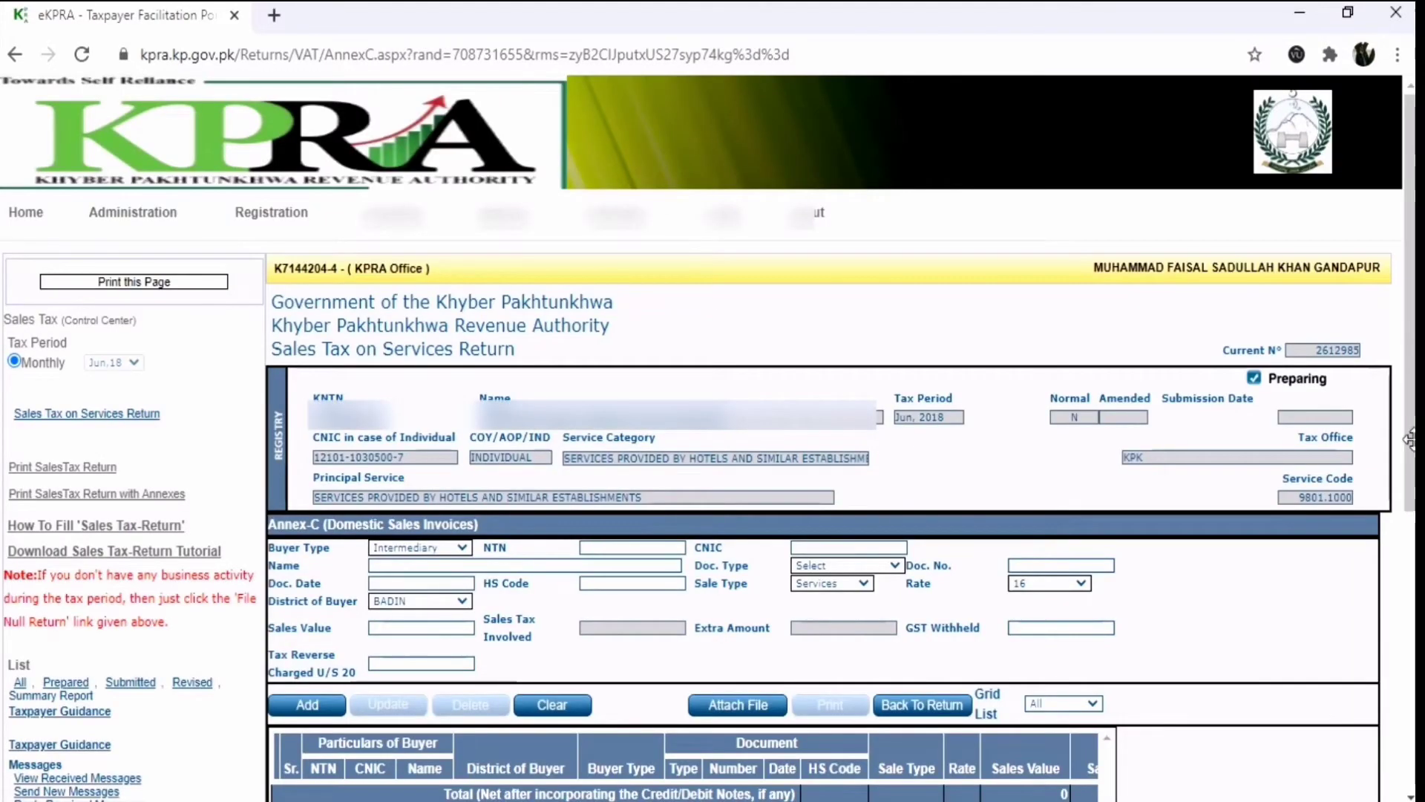
- Set the Annex-C buyer type to End Consumer and enter the generic NTN for taxpayers without a proper NTN
scroll(1410, 335, "down", 3)
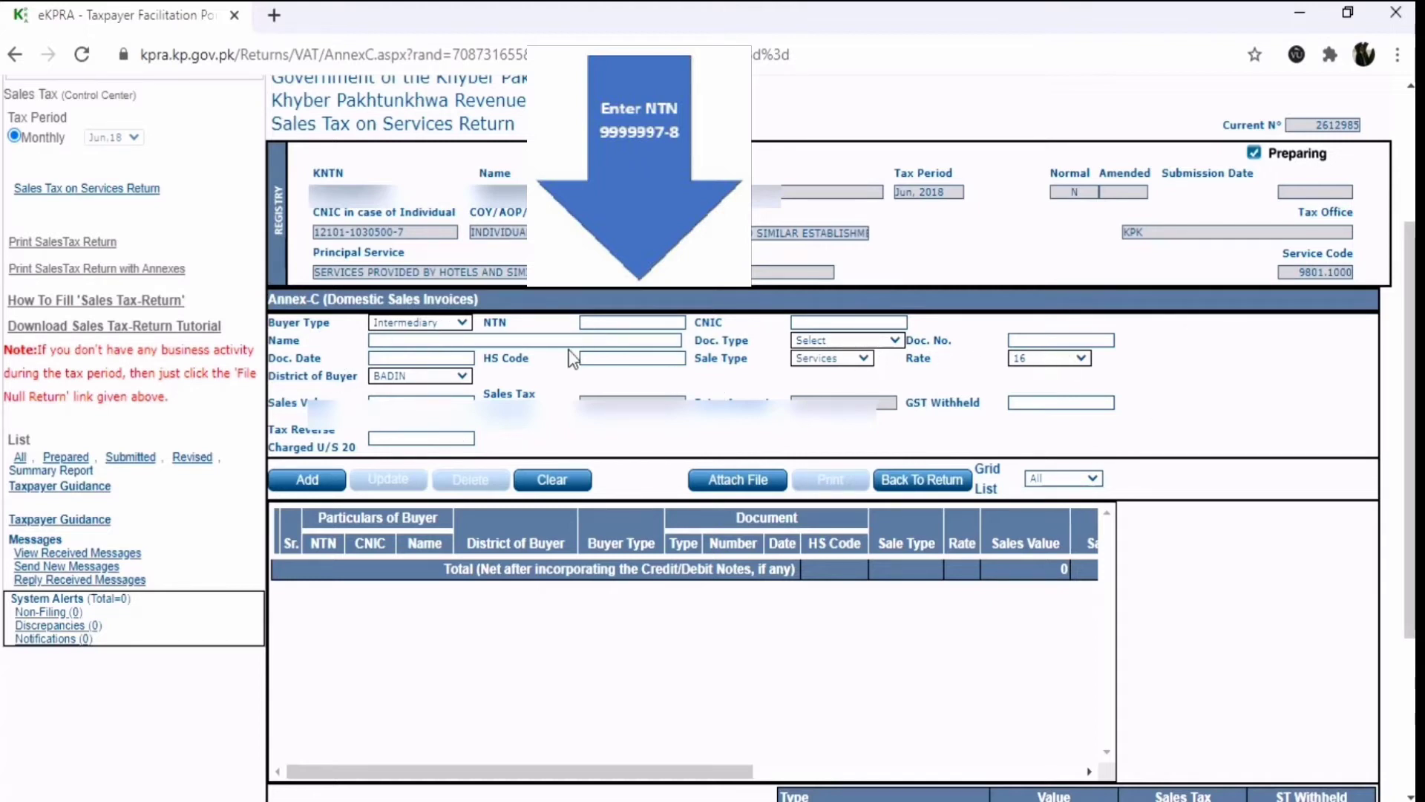
left_click(421, 323)
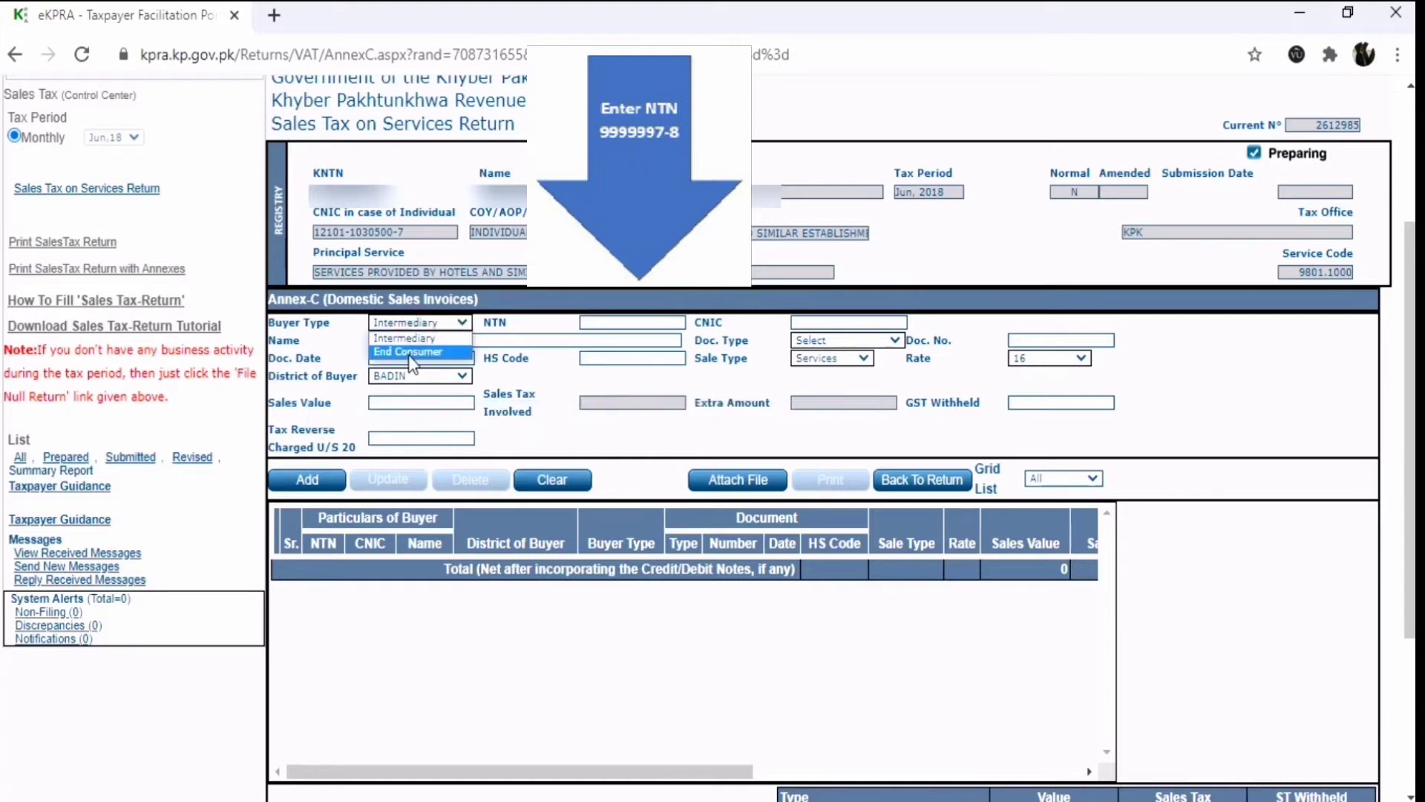
left_click(408, 351)
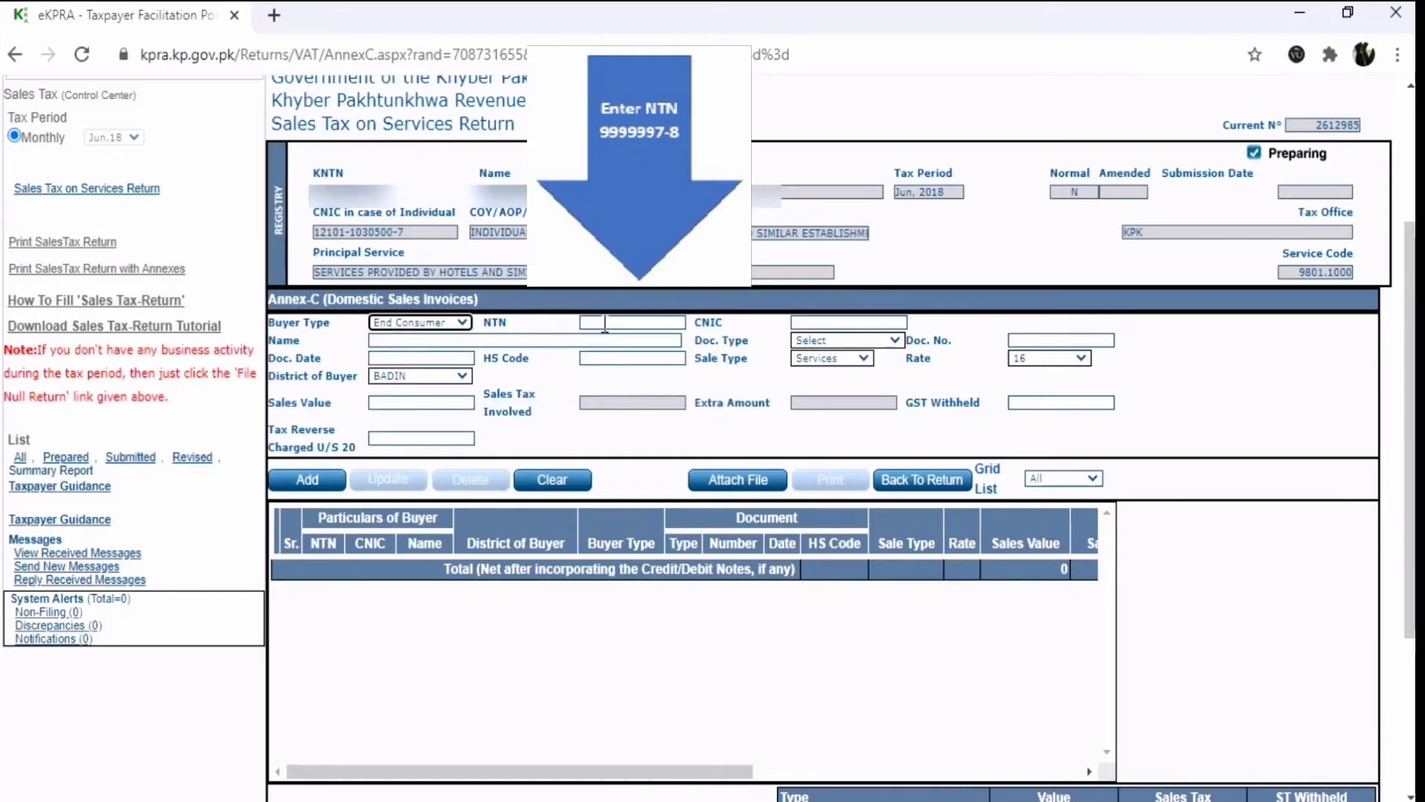
key("Tab")
type("99999")
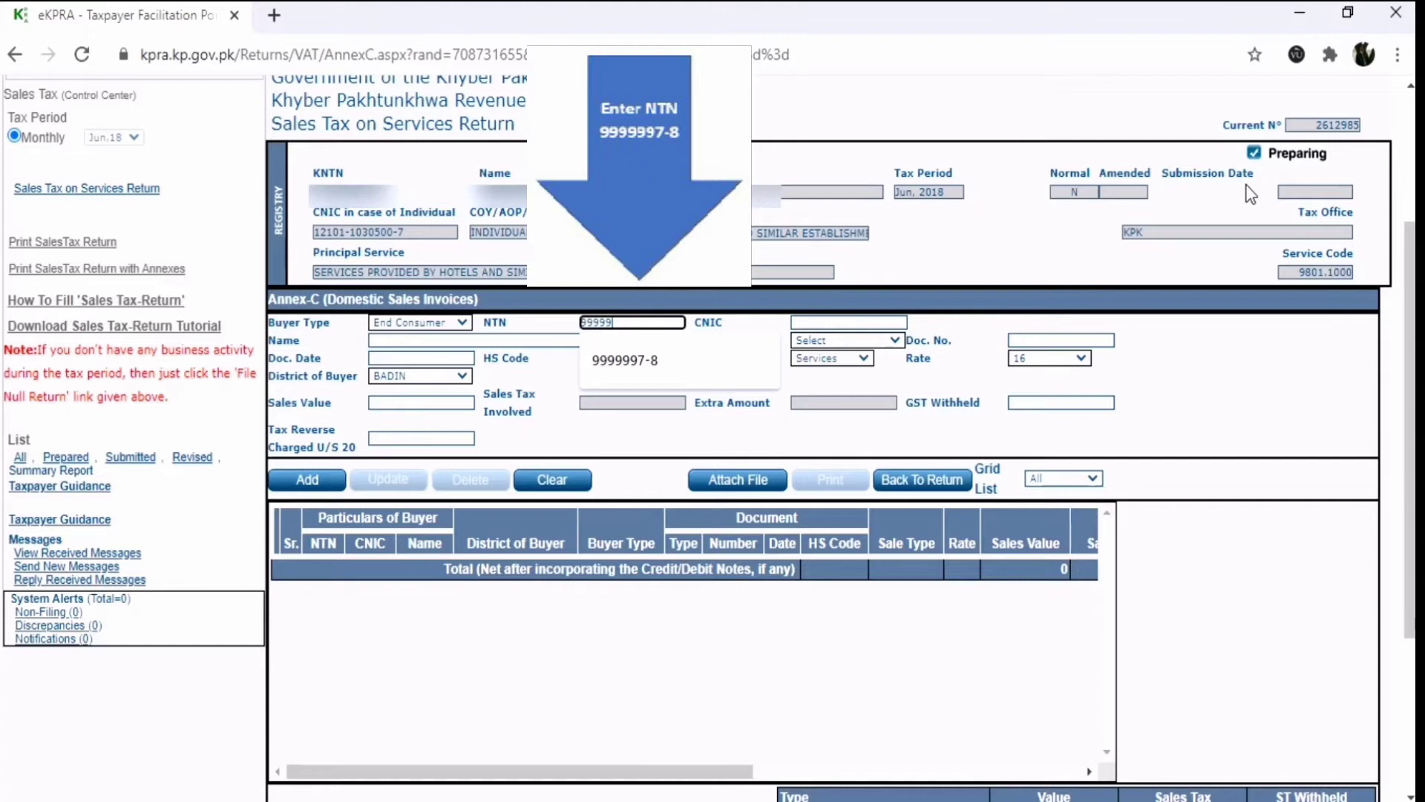
type("97")
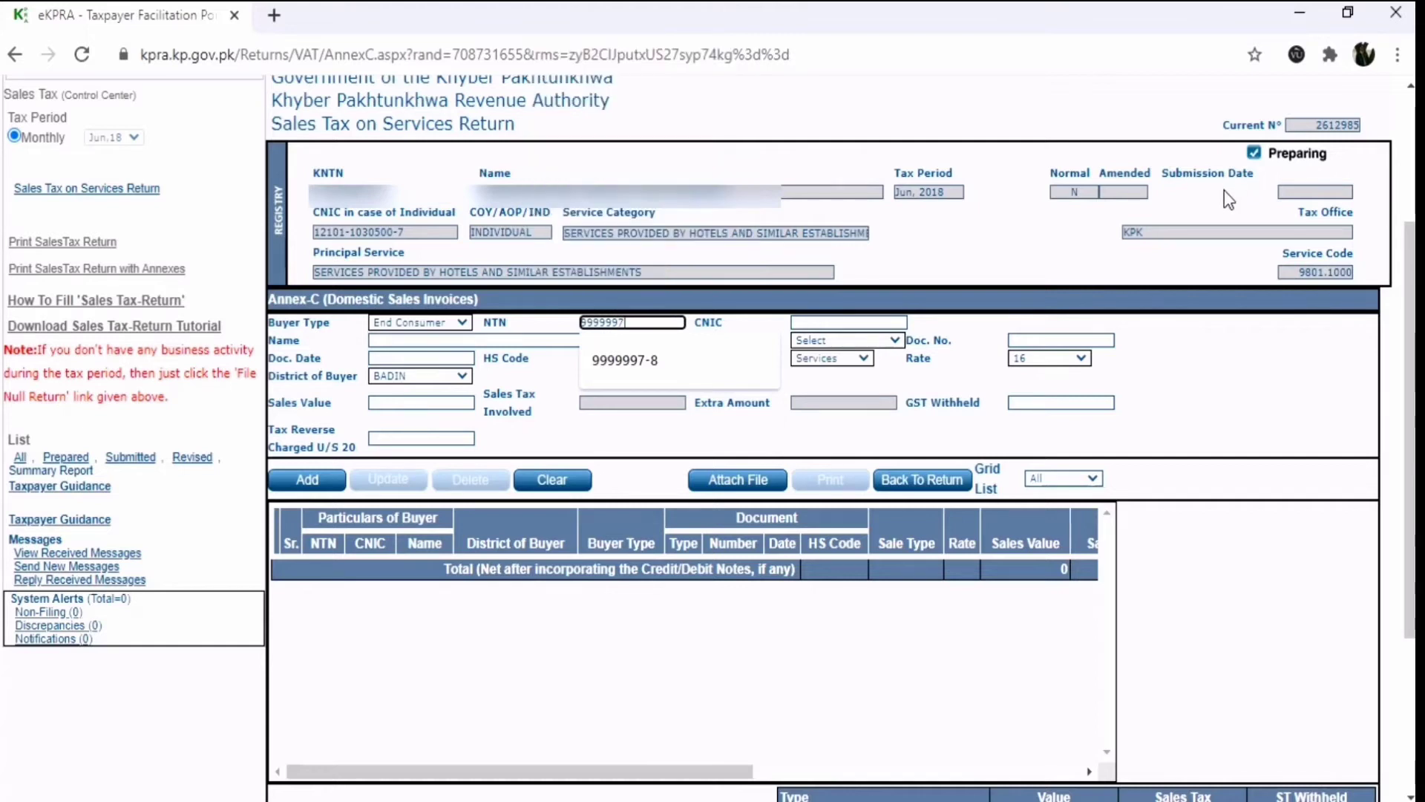
type("-8")
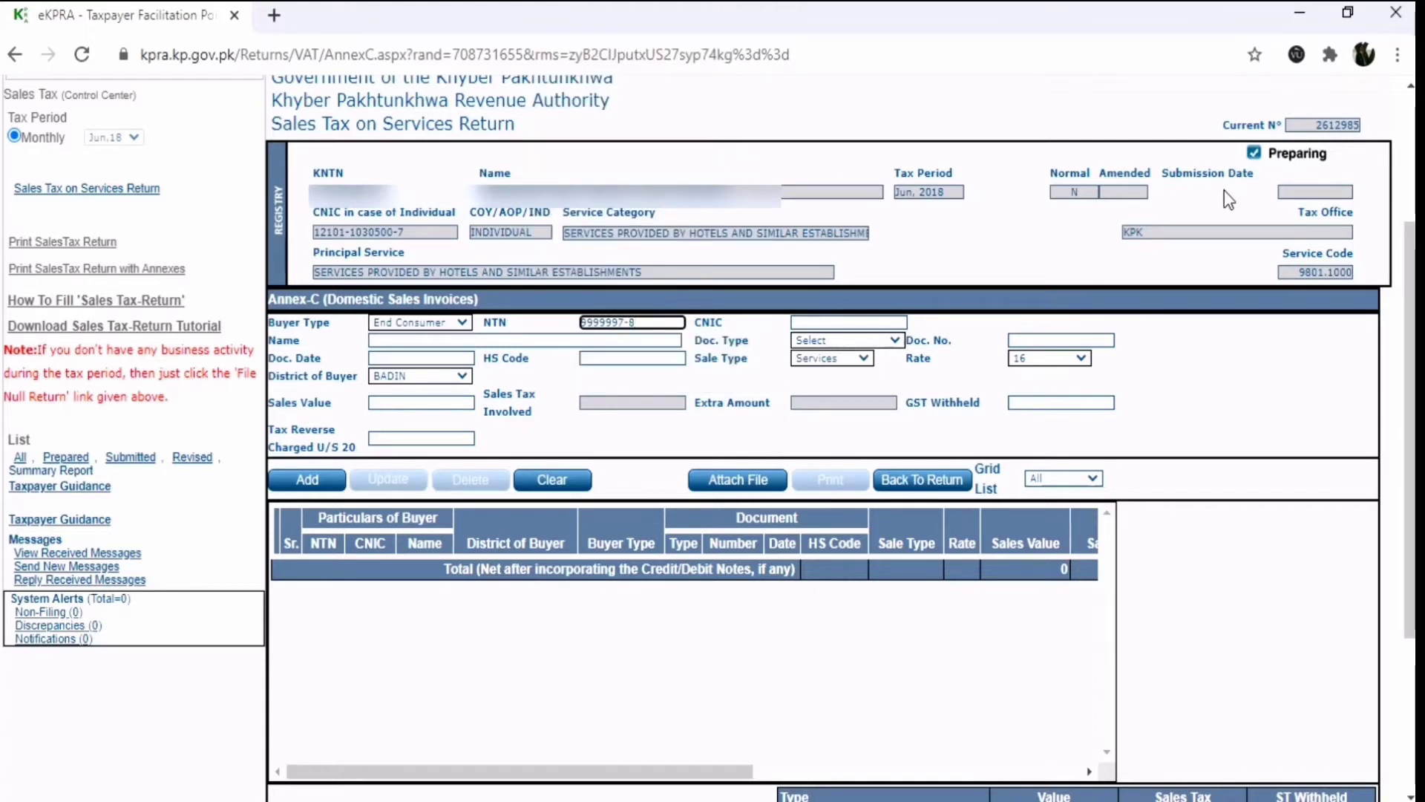
key("Tab")
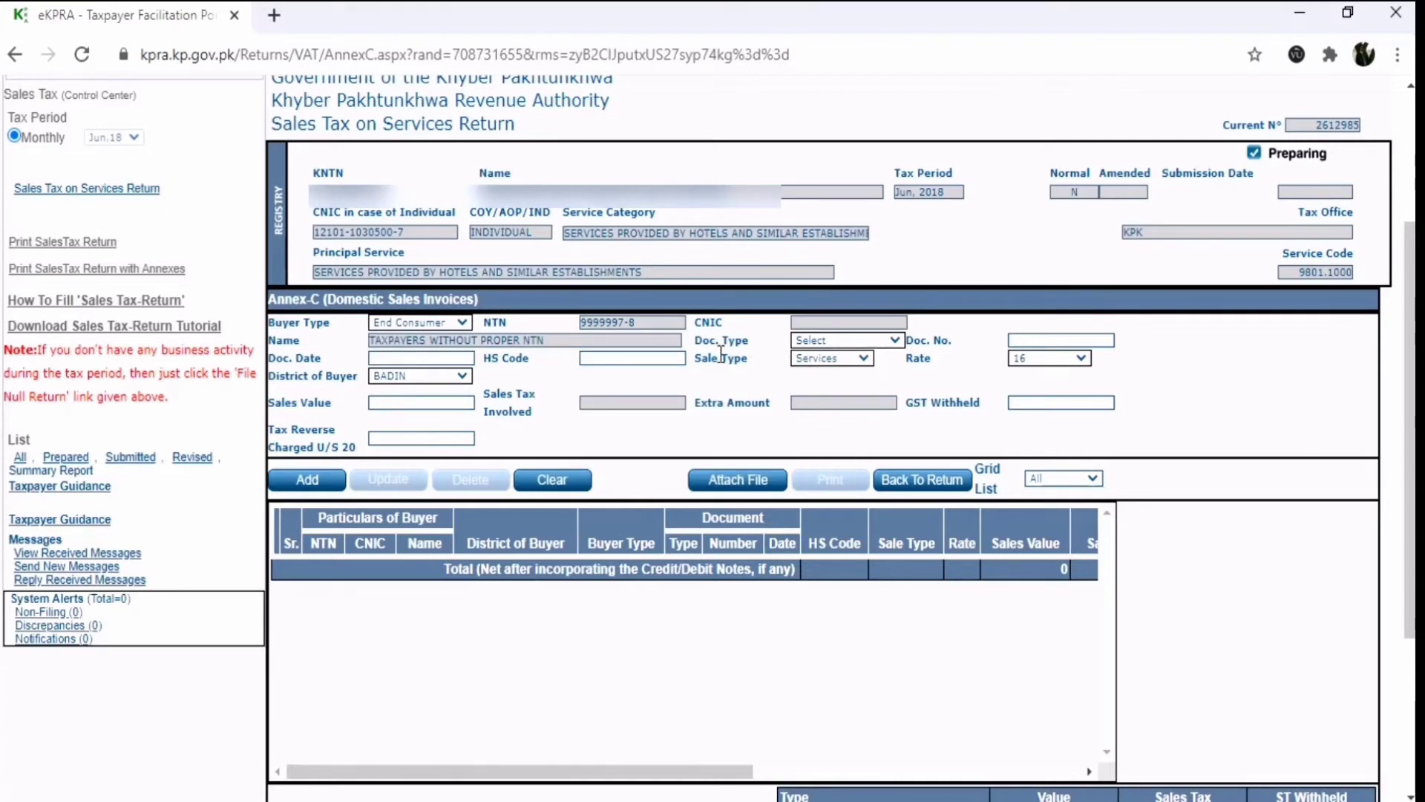
- Set the document type of the Annex-C entry to Sale Invoice
key("Tab")
key("Tab")
key("Tab")
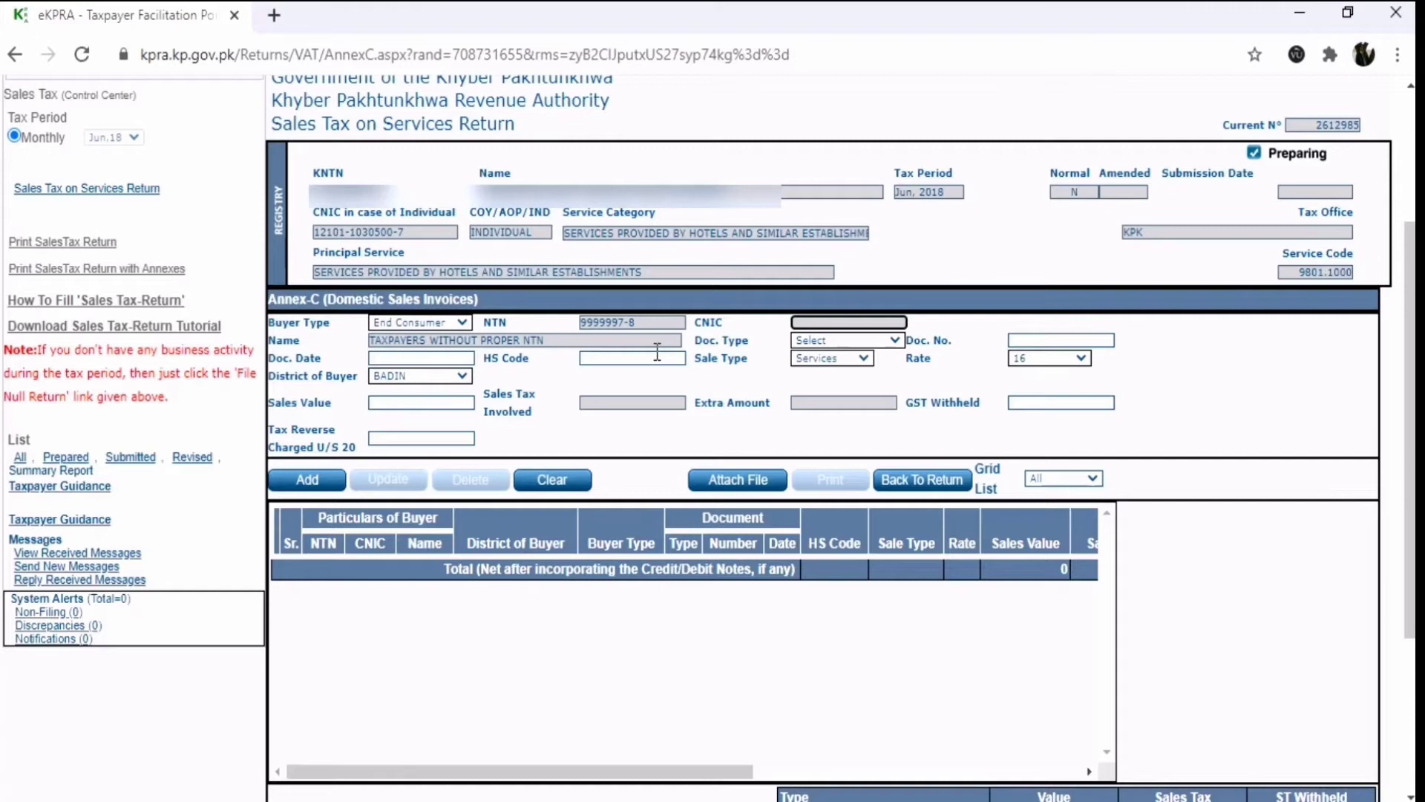
key("Down")
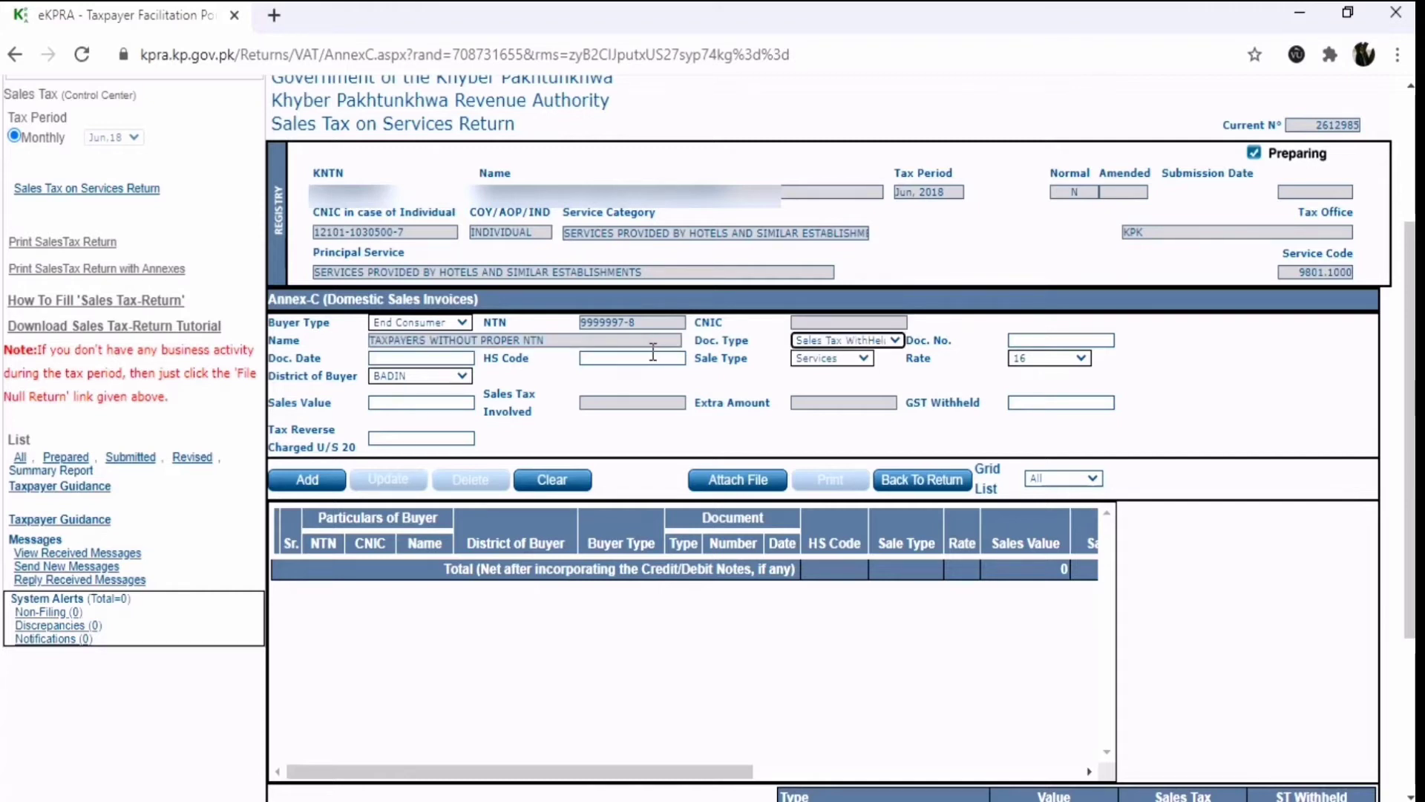
left_click(896, 340)
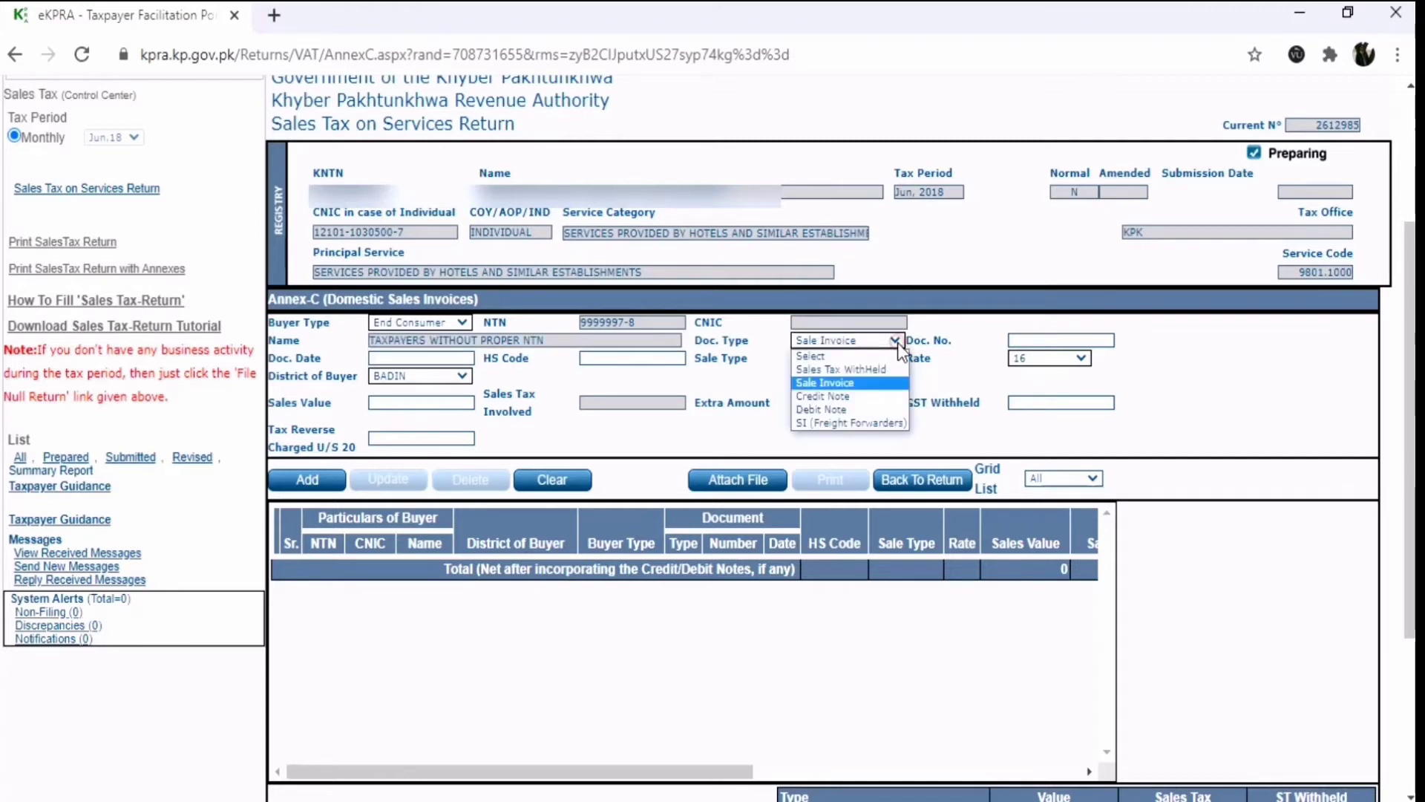
left_click(820, 383)
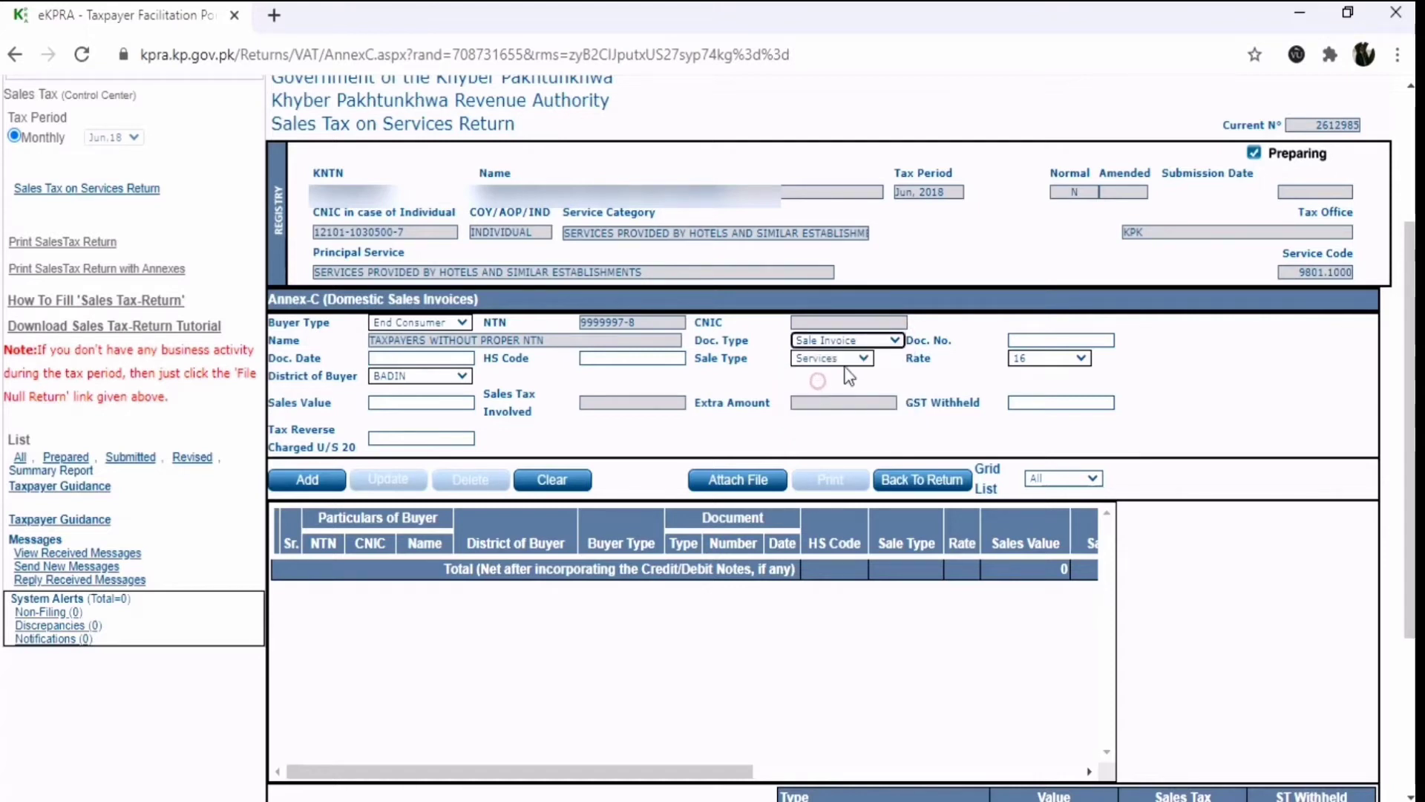
- Enter document number 012018 and document date 30/05/2018 for the sale invoice
key("Tab")
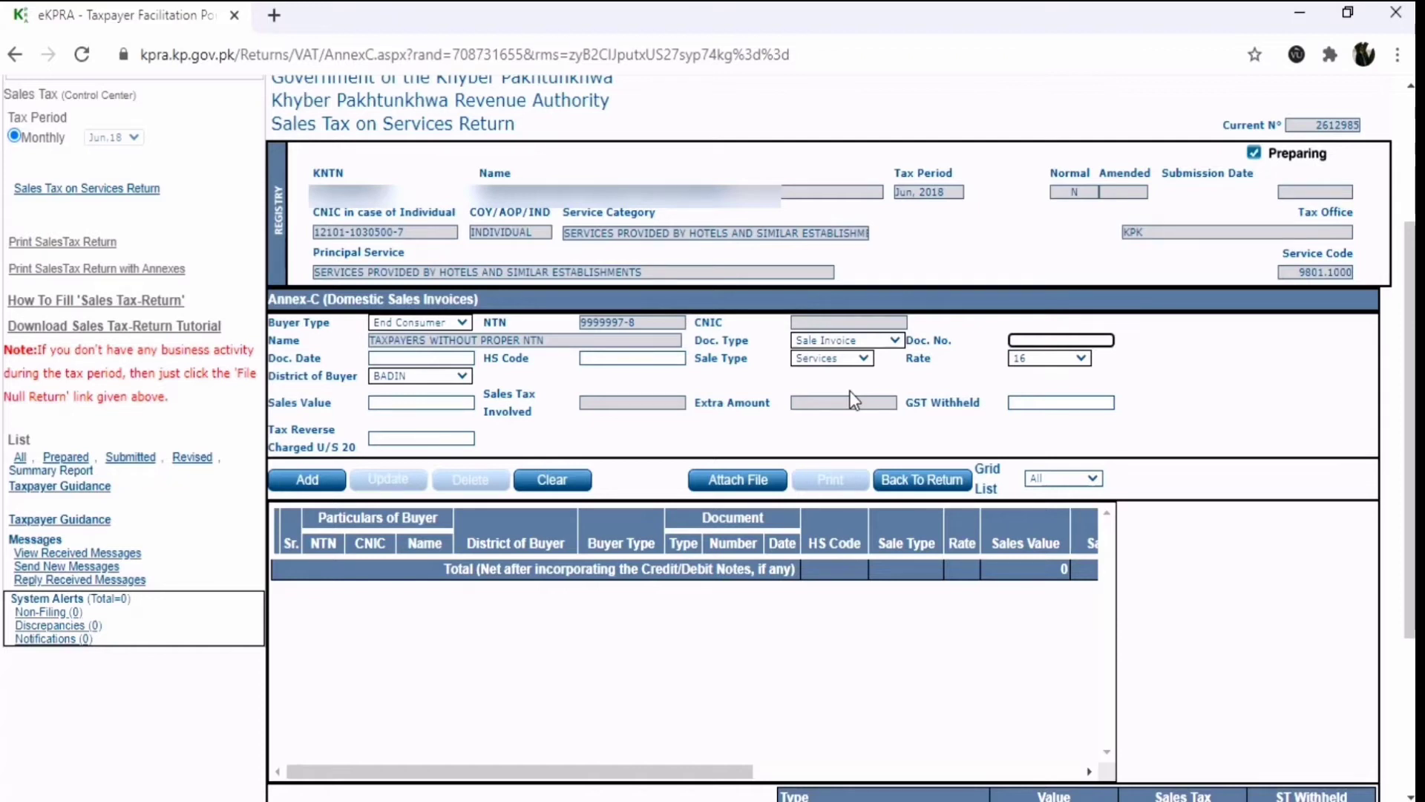
type("0")
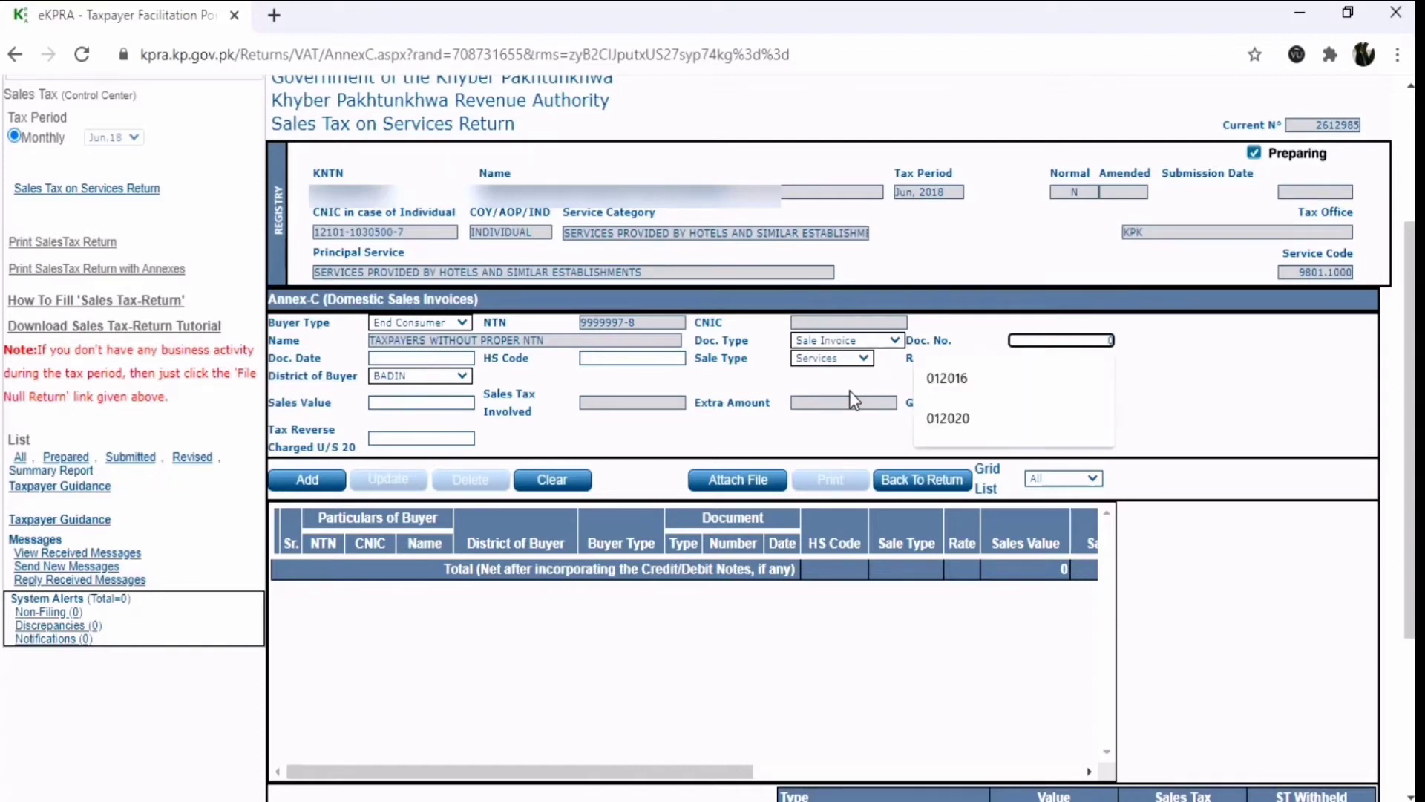
type("1201")
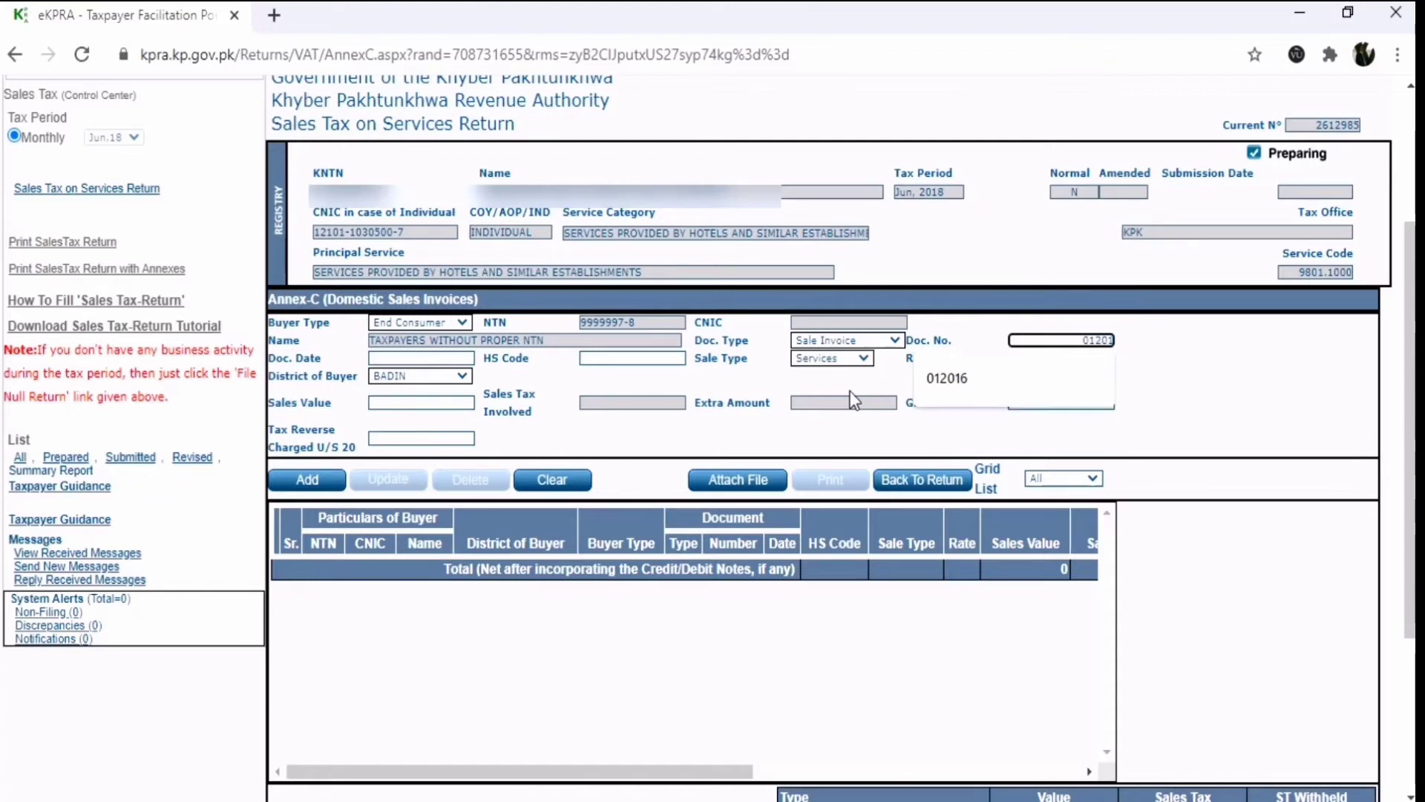
type("8")
key("Tab")
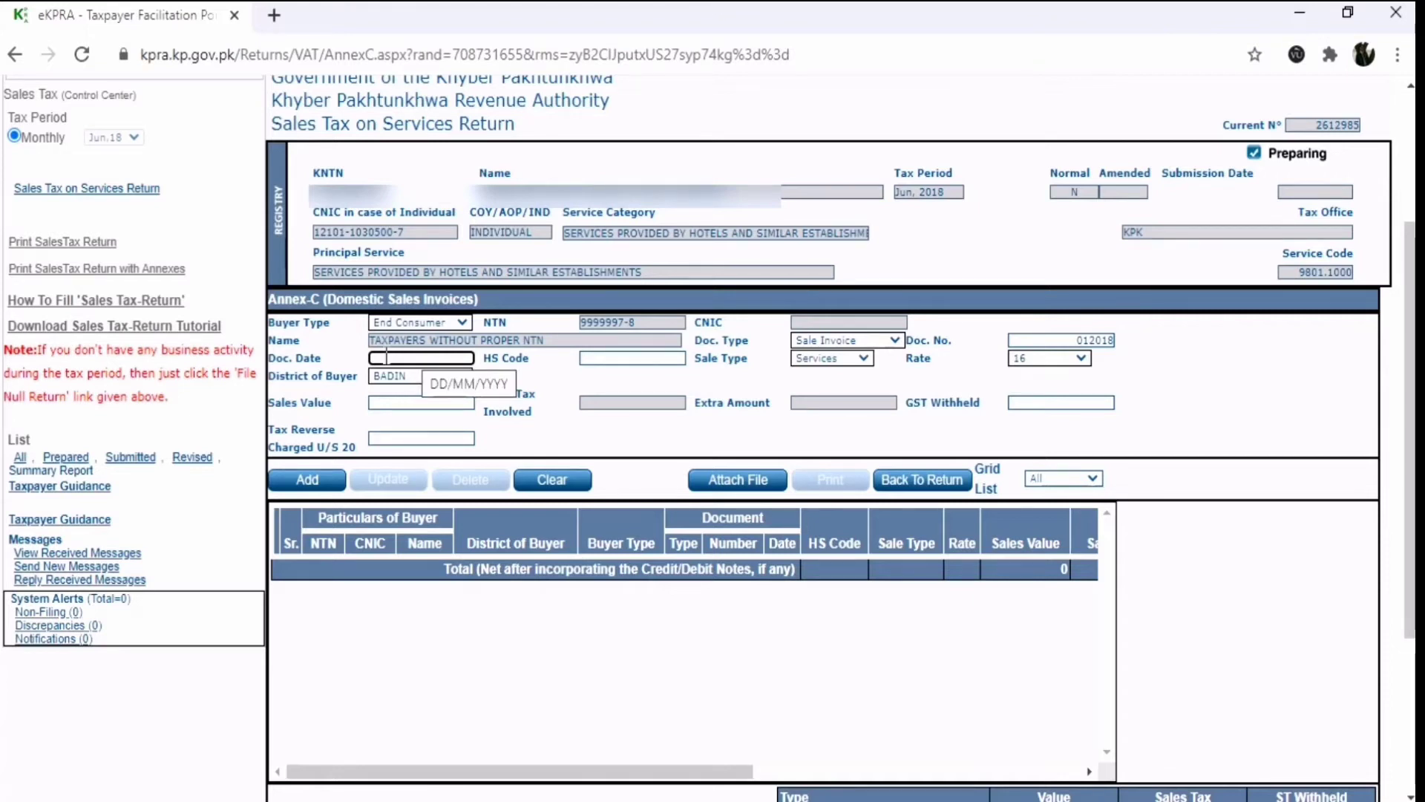
type("30")
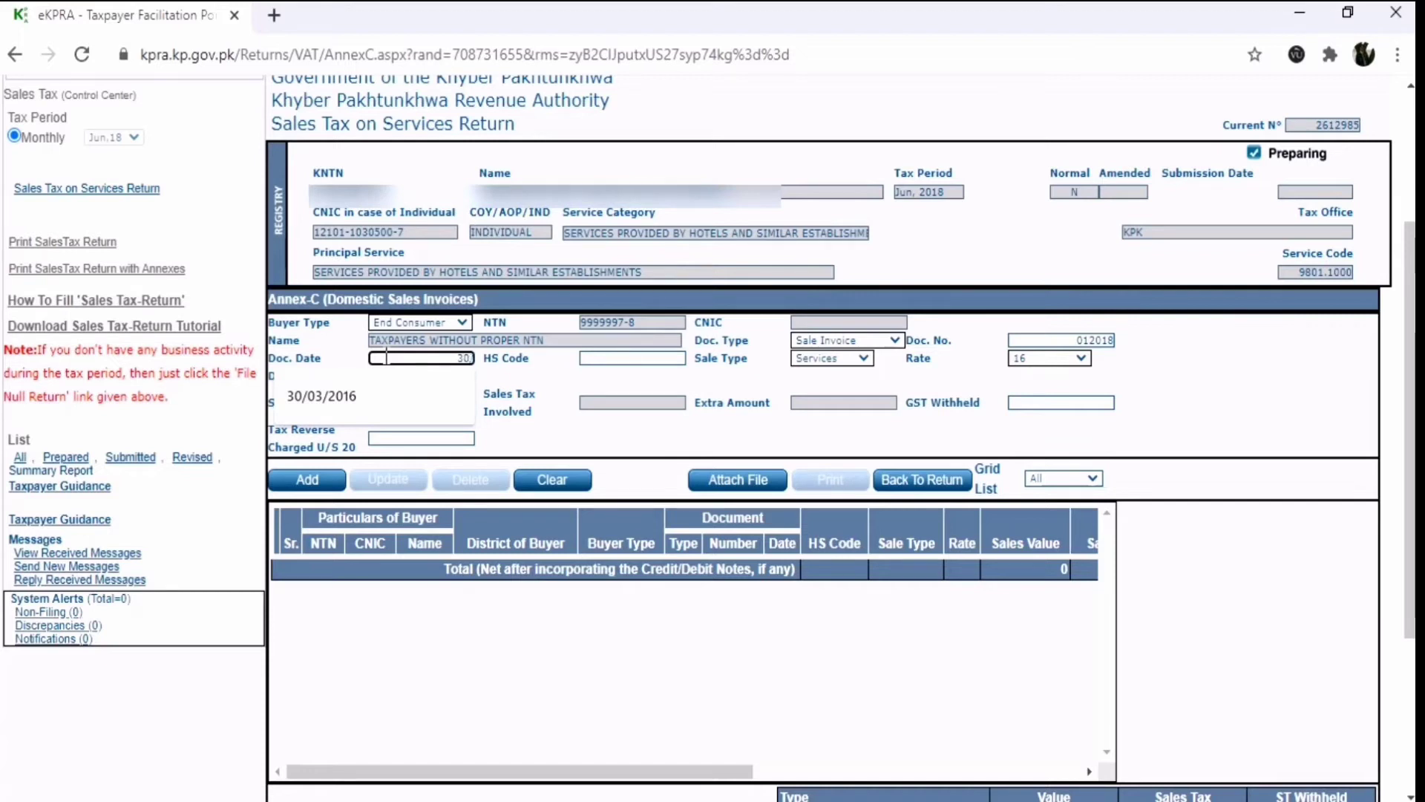
type("/05/")
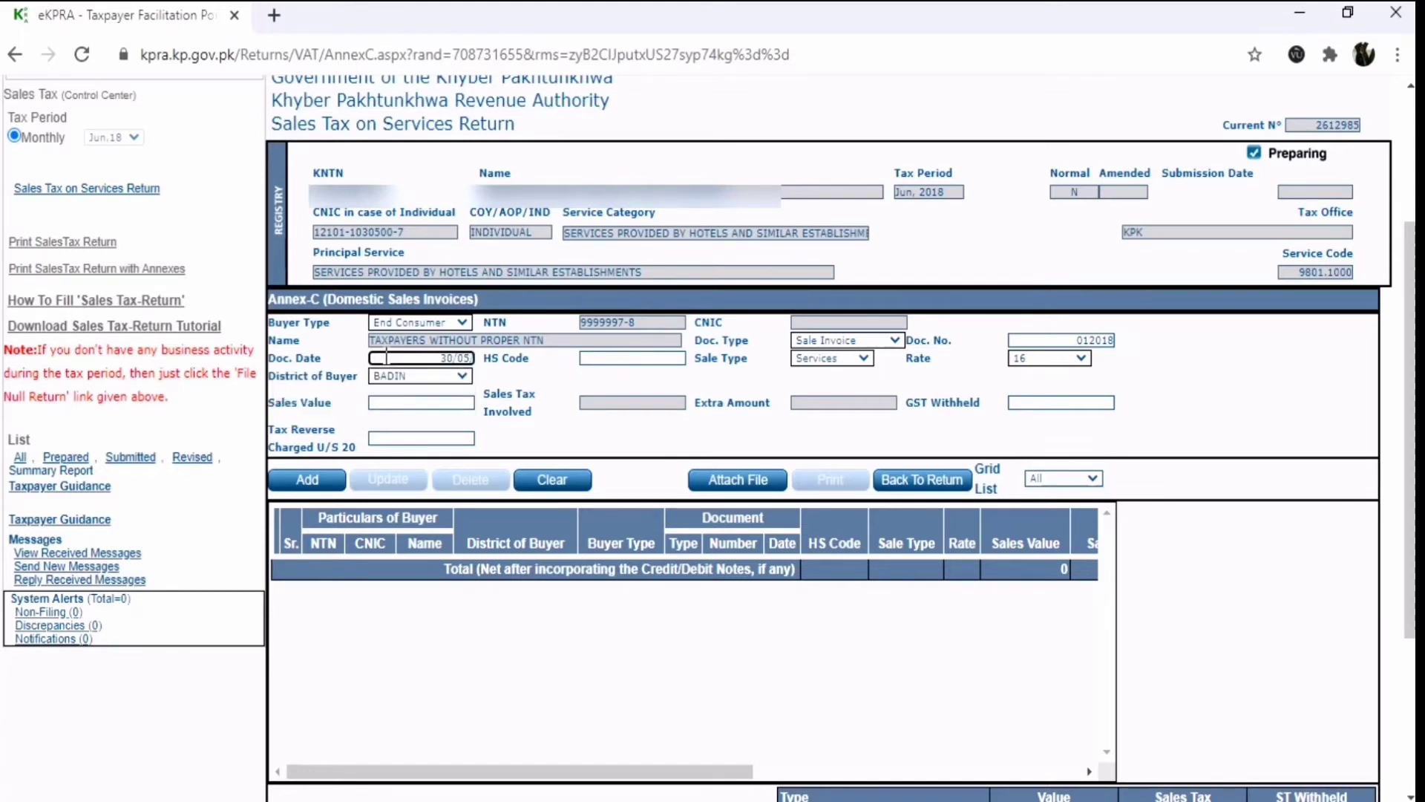
type("2018")
key("Tab")
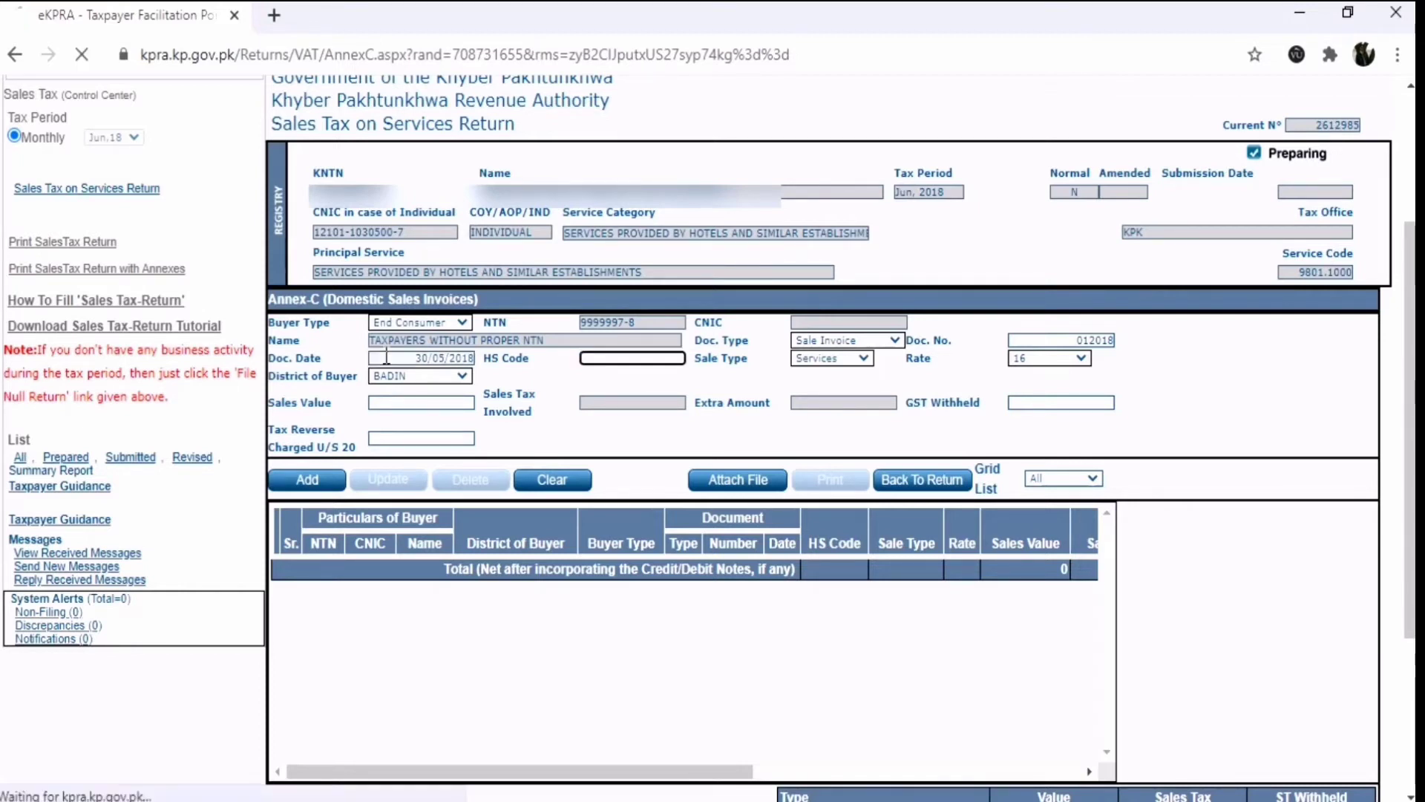
- Set the Annex-C invoice's sale type to Services and its tax rate to 10, leaving the HS code blank
scroll(586, 475, "down", 2)
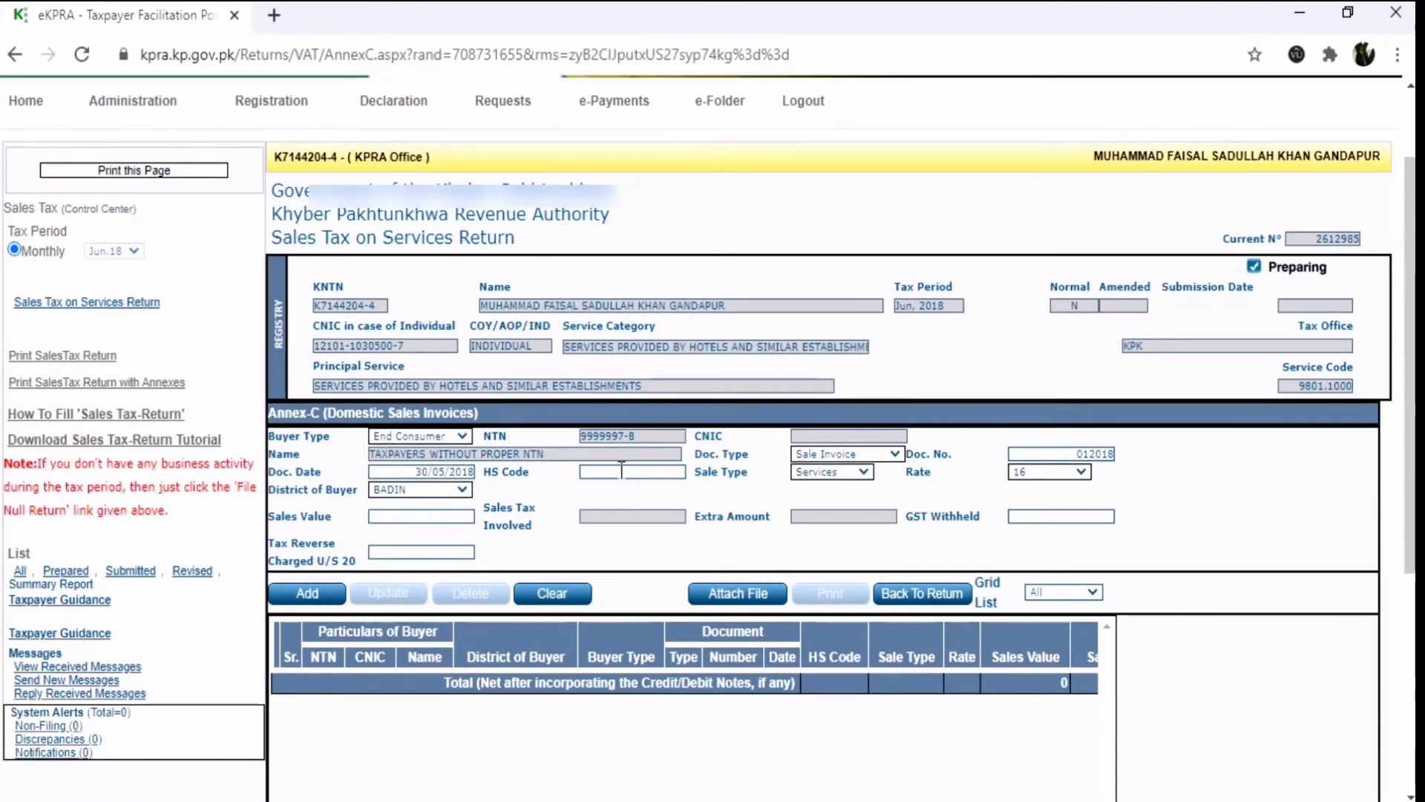
left_click(600, 474)
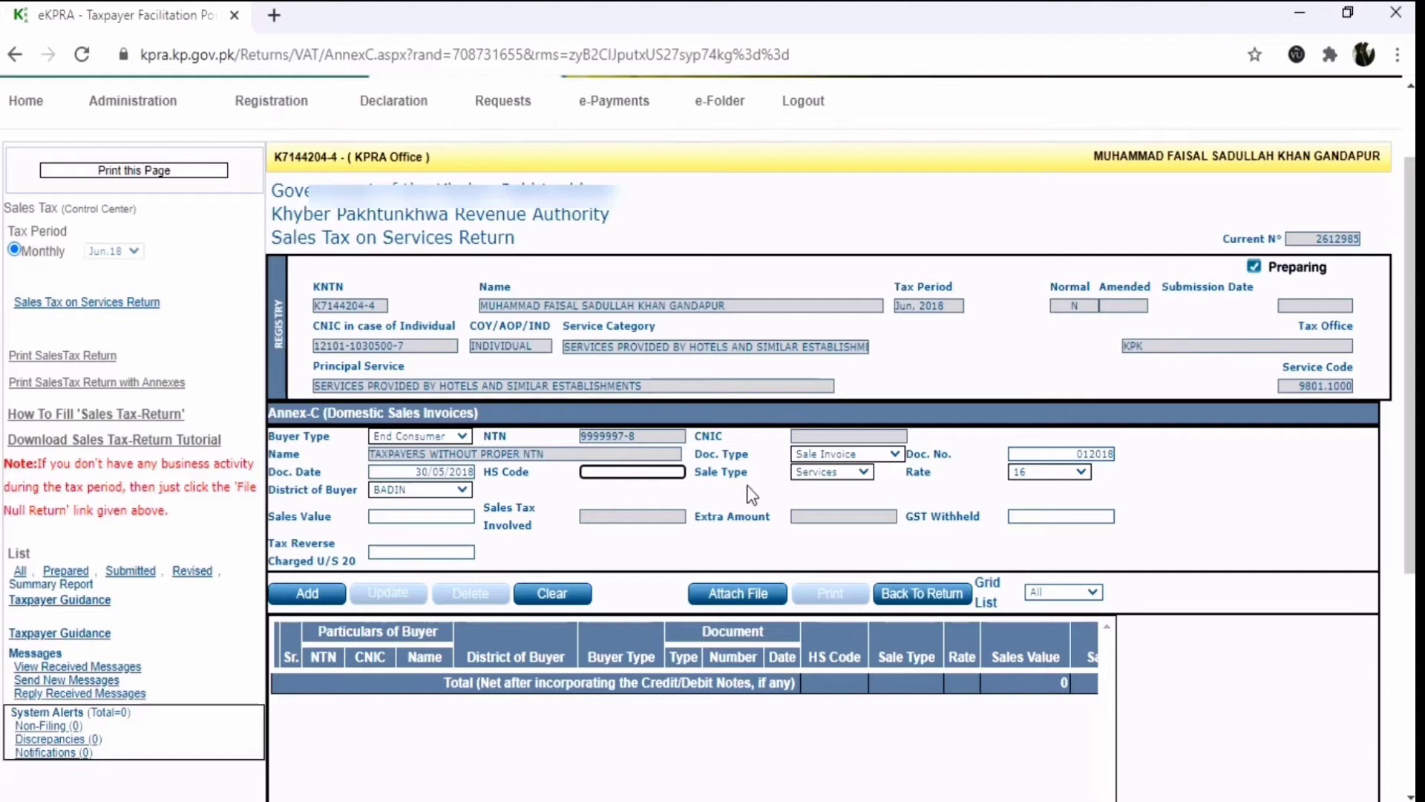
left_click(826, 473)
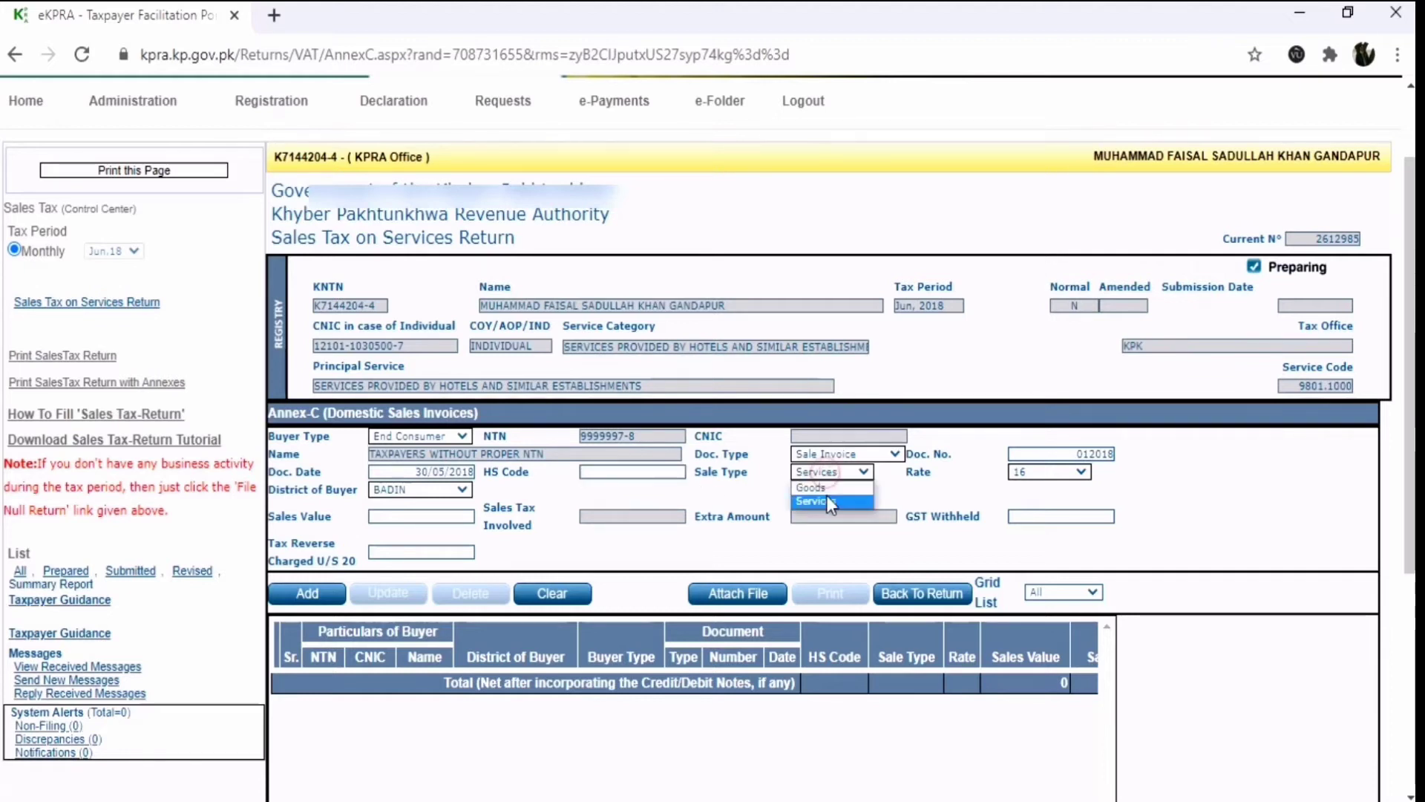
left_click(826, 499)
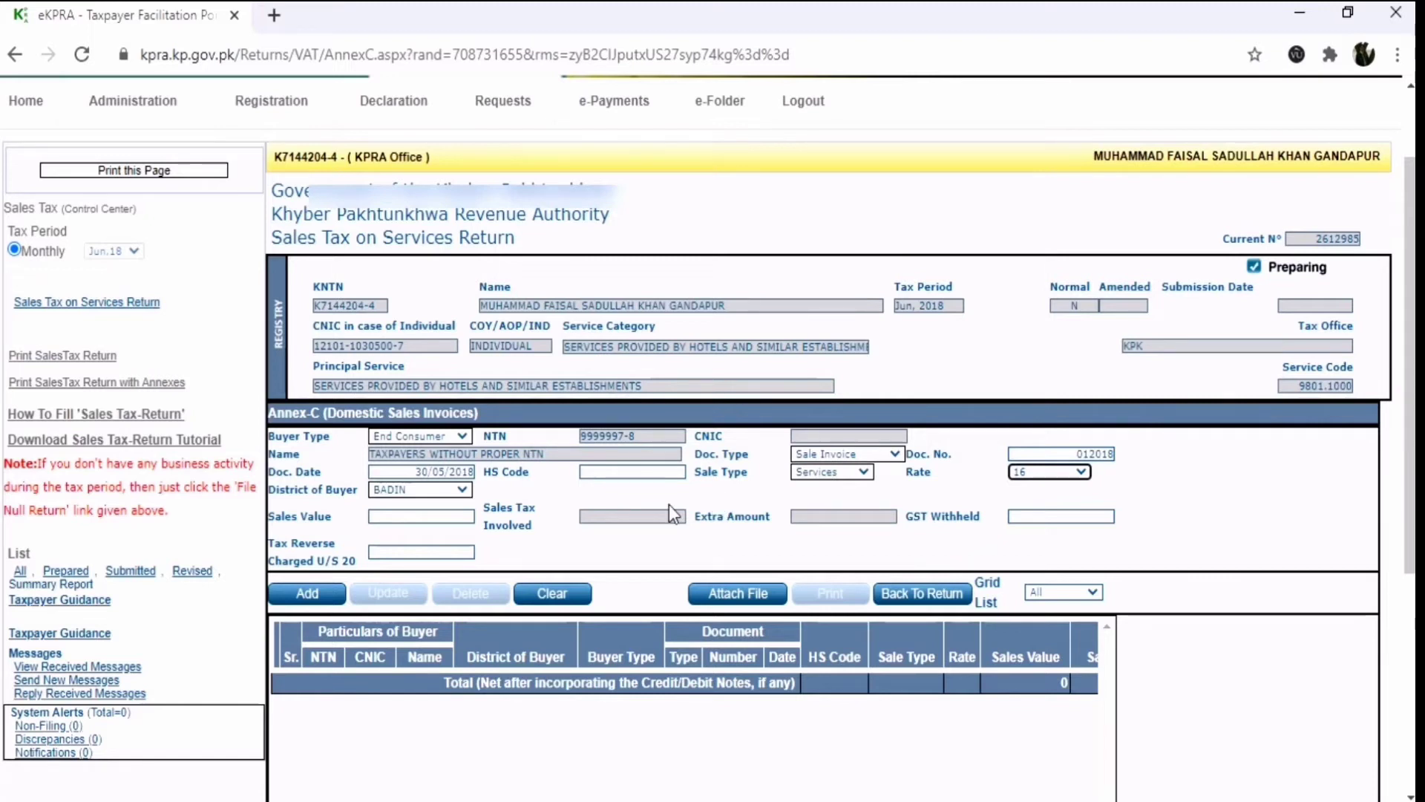
key("Down")
key("Down")
key("Down")
key("Down")
key("Down")
key("Down")
key("Down")
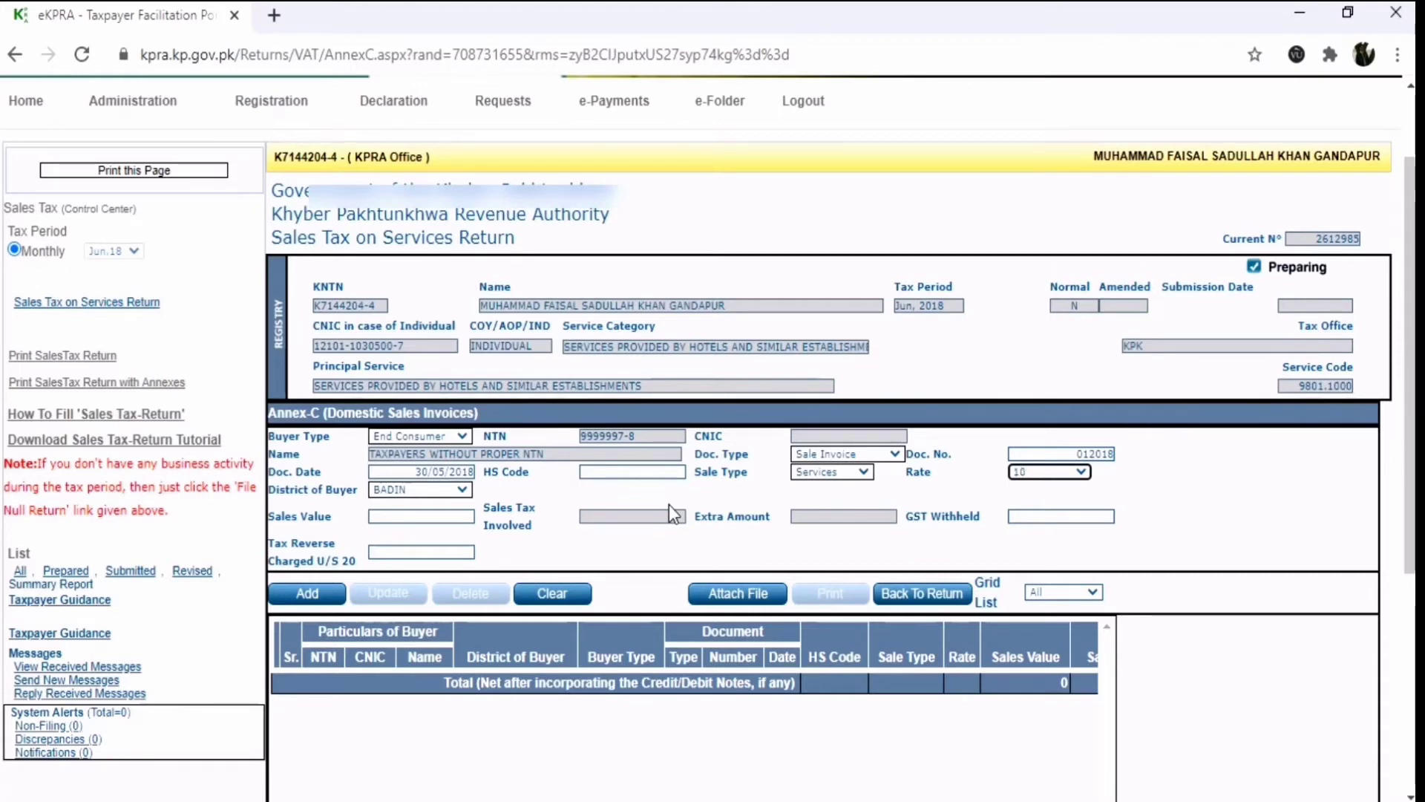
- Set the district of the buyer to PESHAWAR for the Annex-C invoice
key("Tab")
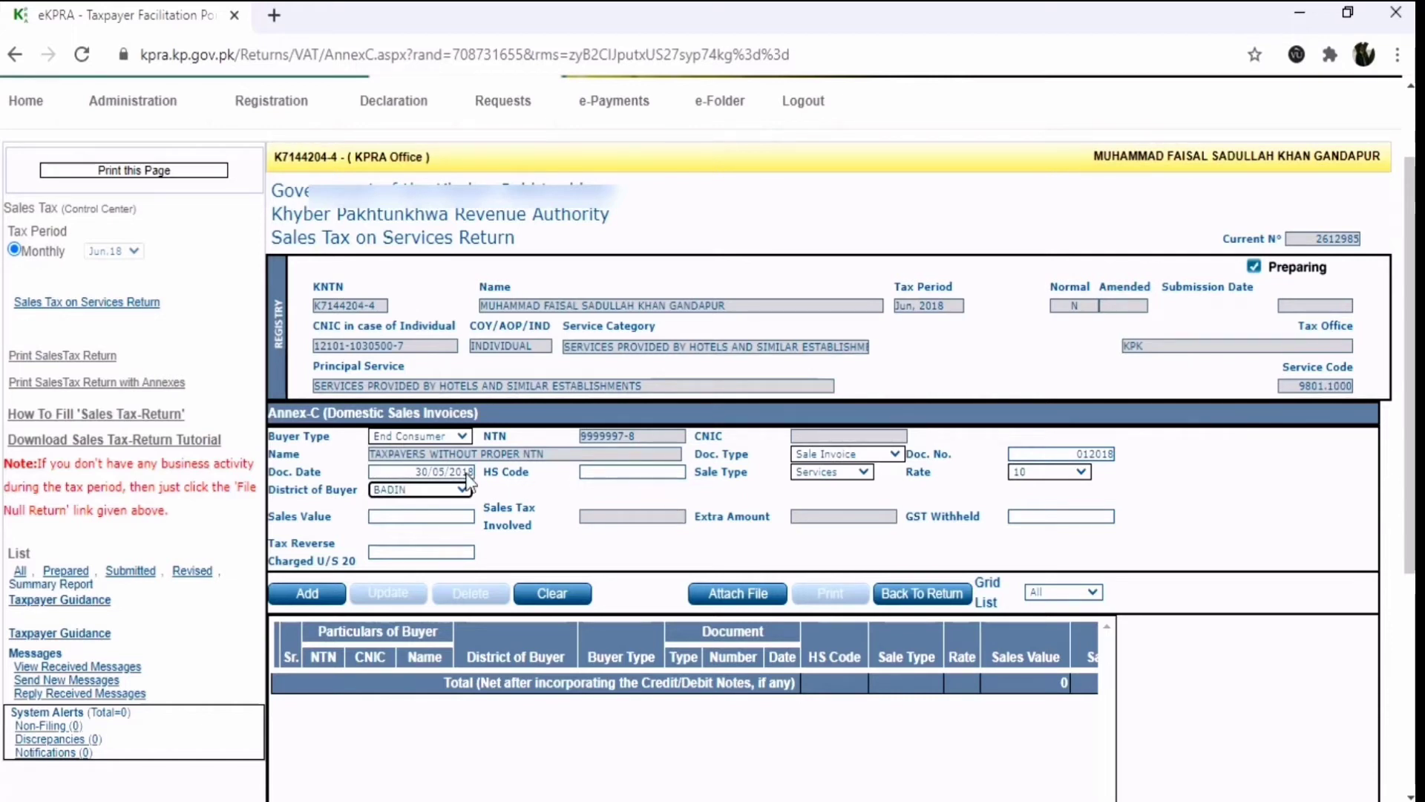
left_click(417, 490)
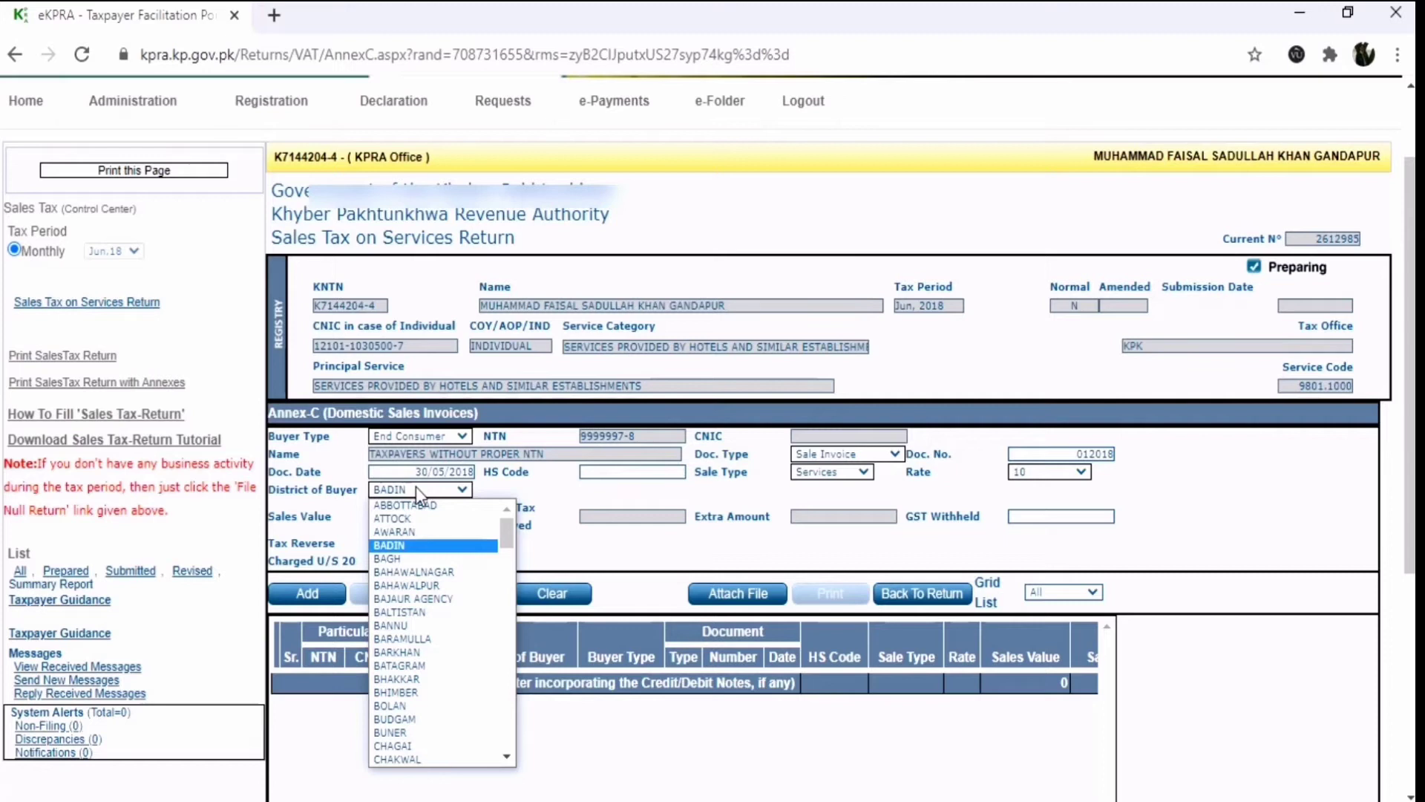
type("p")
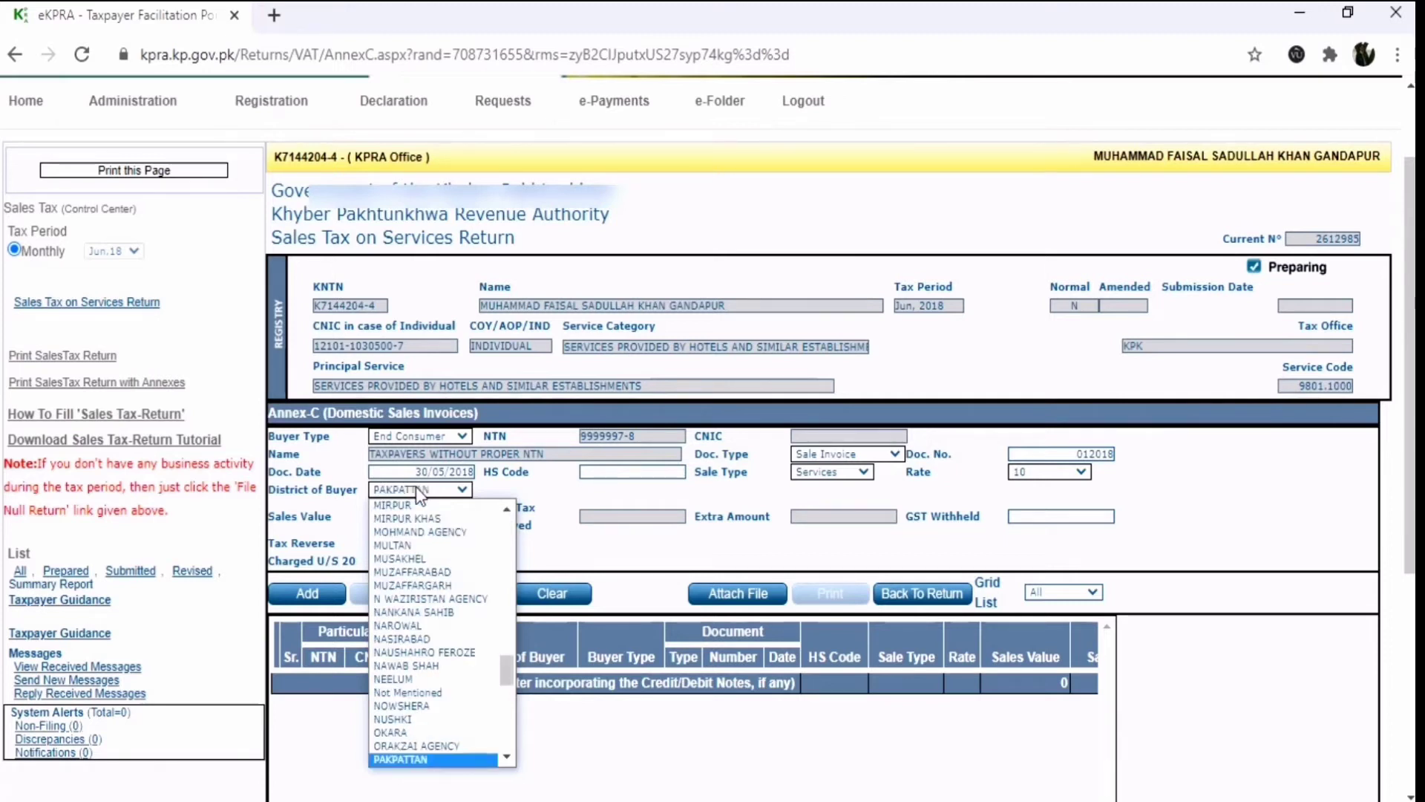
key("Down")
key("Down")
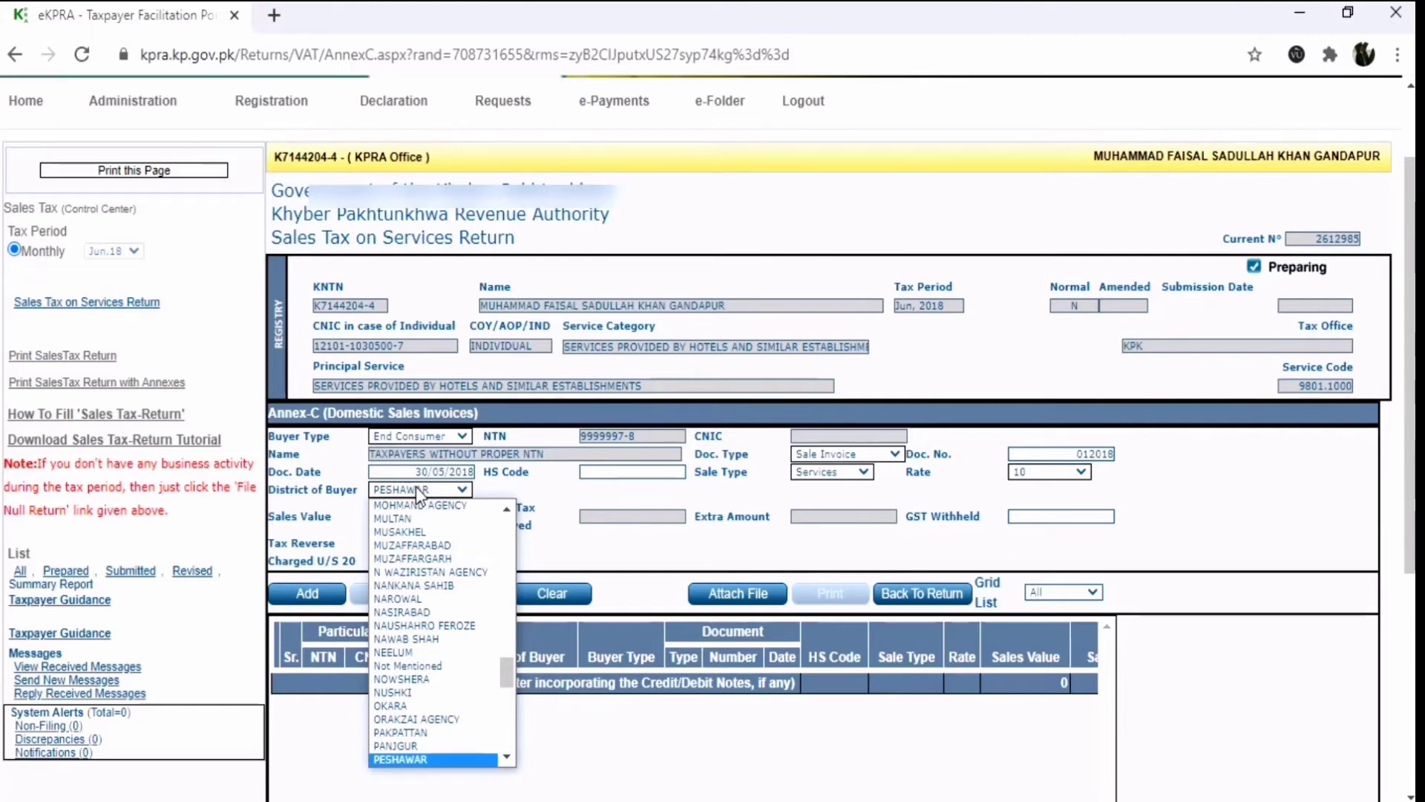
key("Return")
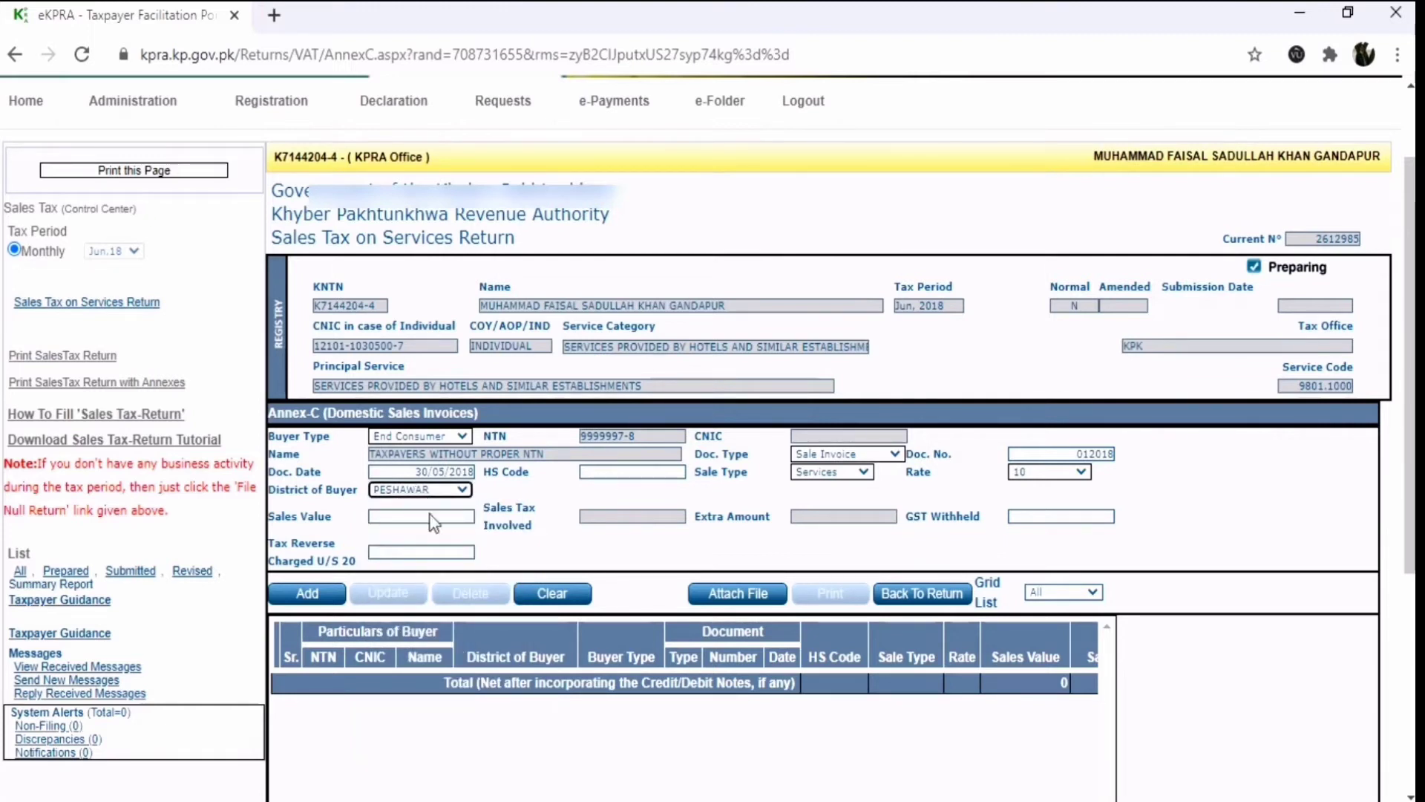
- Enter a sales value of 25,000 for the invoice and let the sales tax involved be calculated
left_click(432, 523)
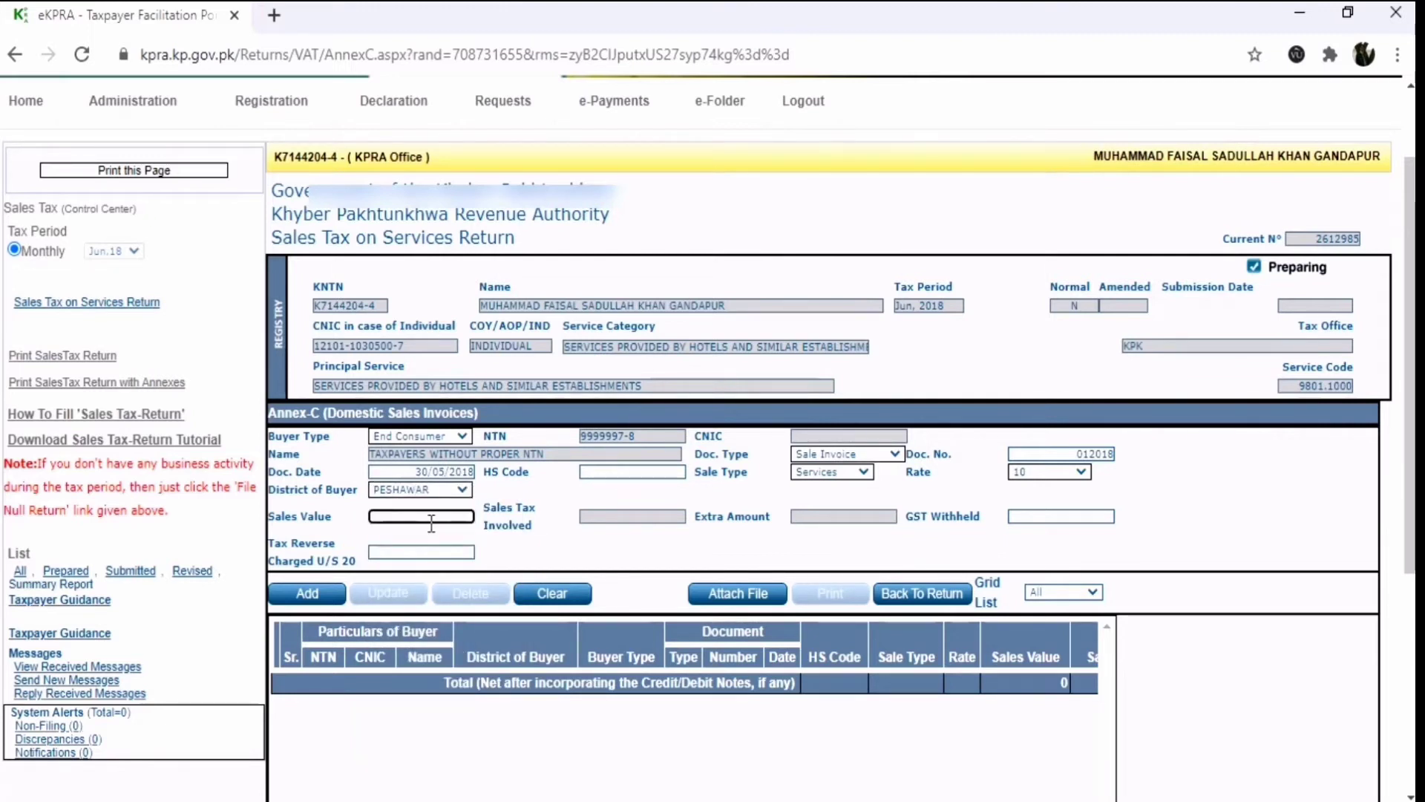
left_click(431, 523)
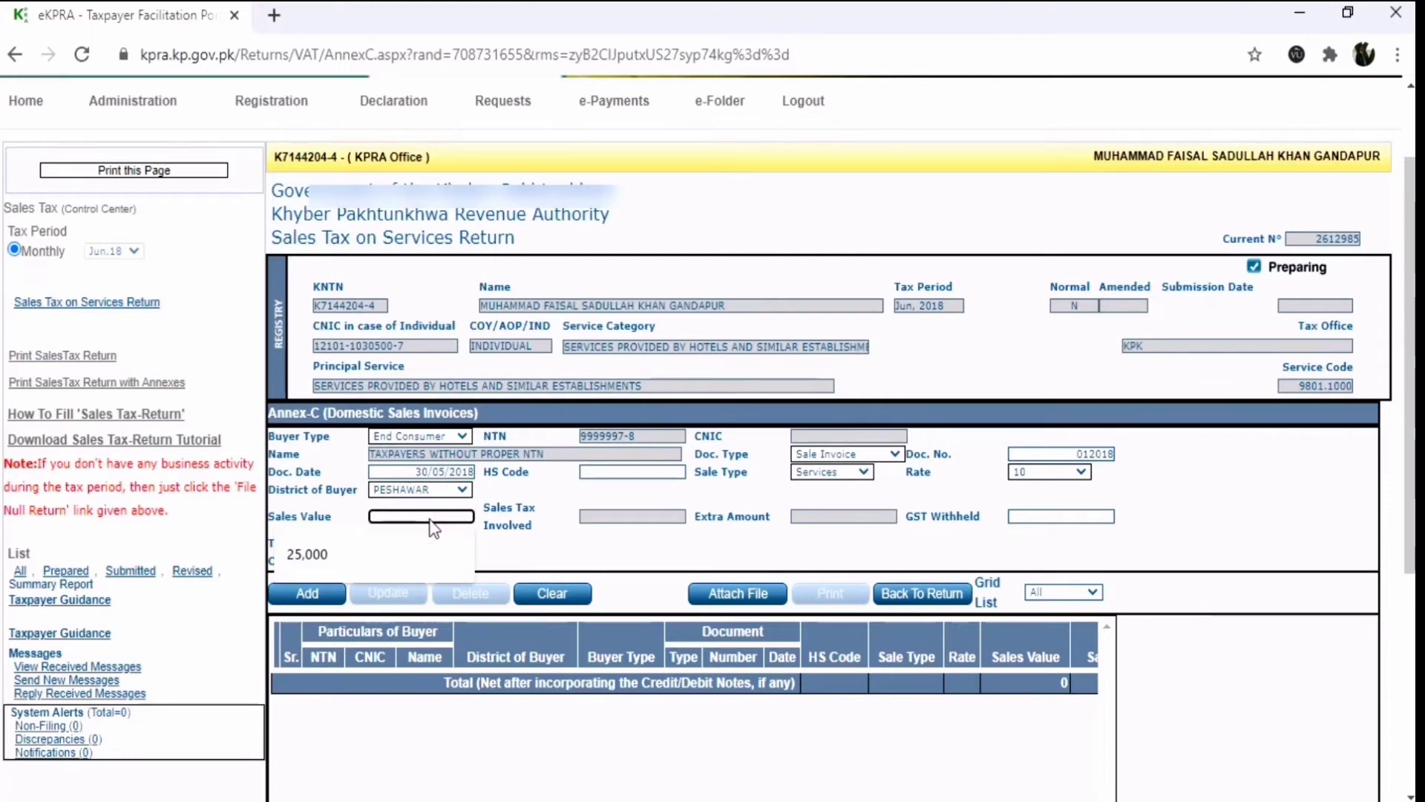
type("25,000")
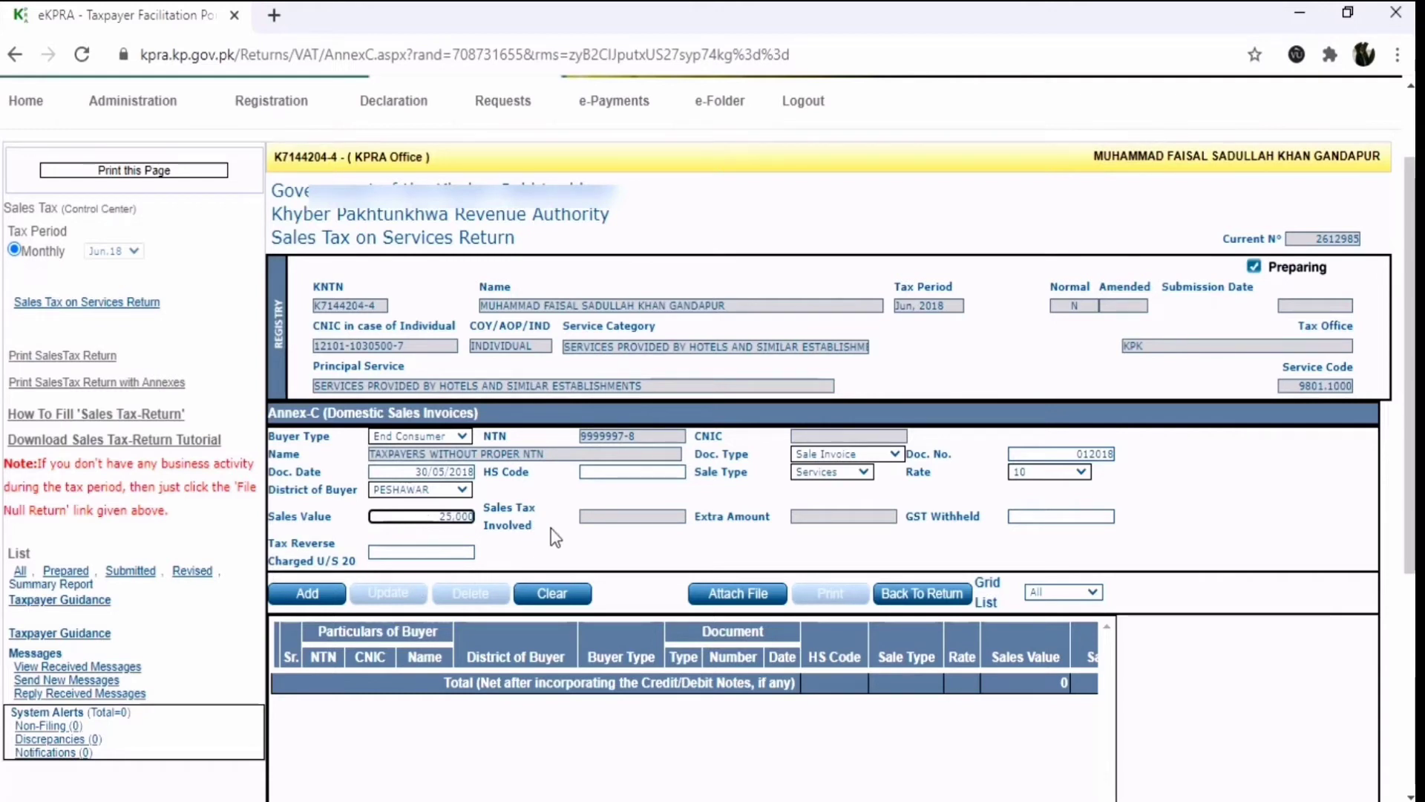
key("Tab")
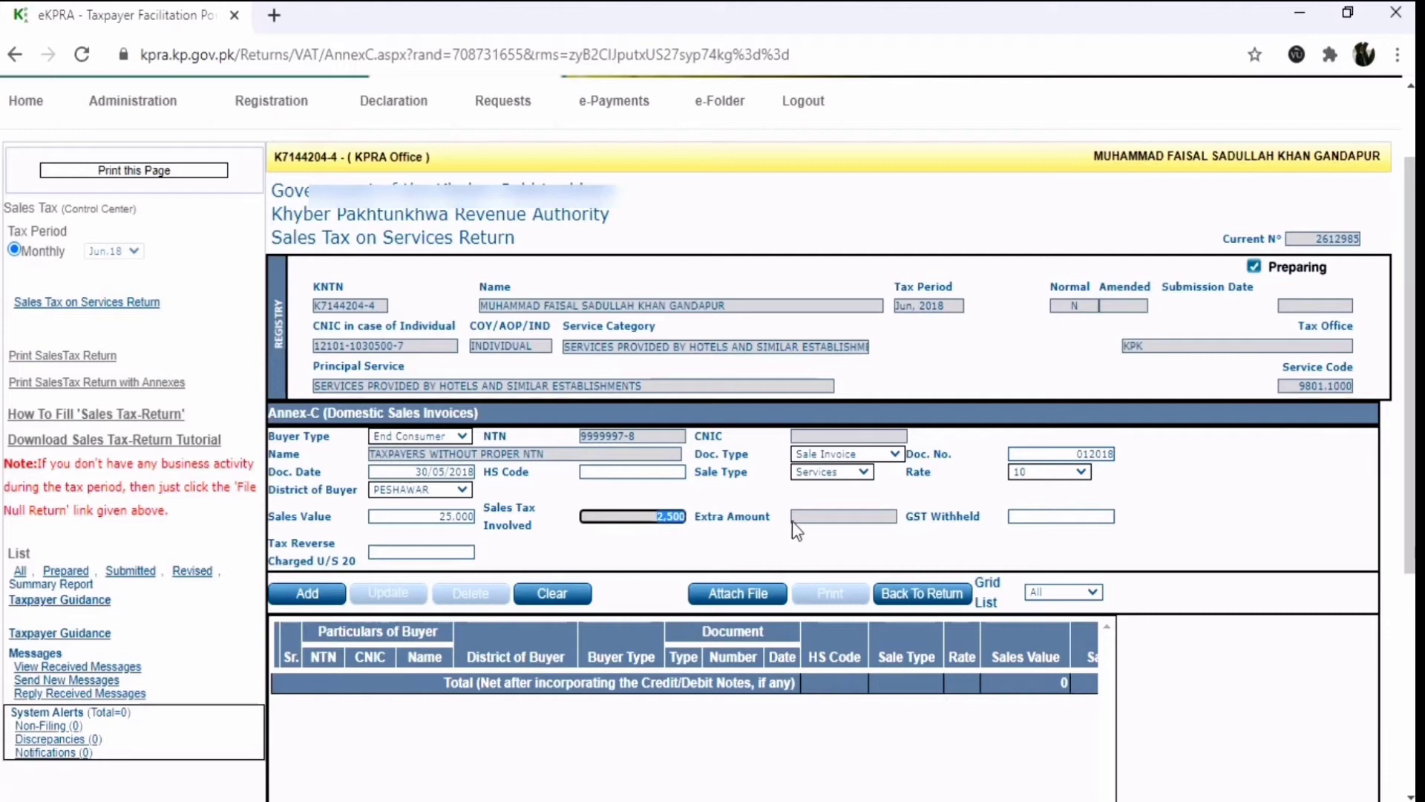
key("Tab")
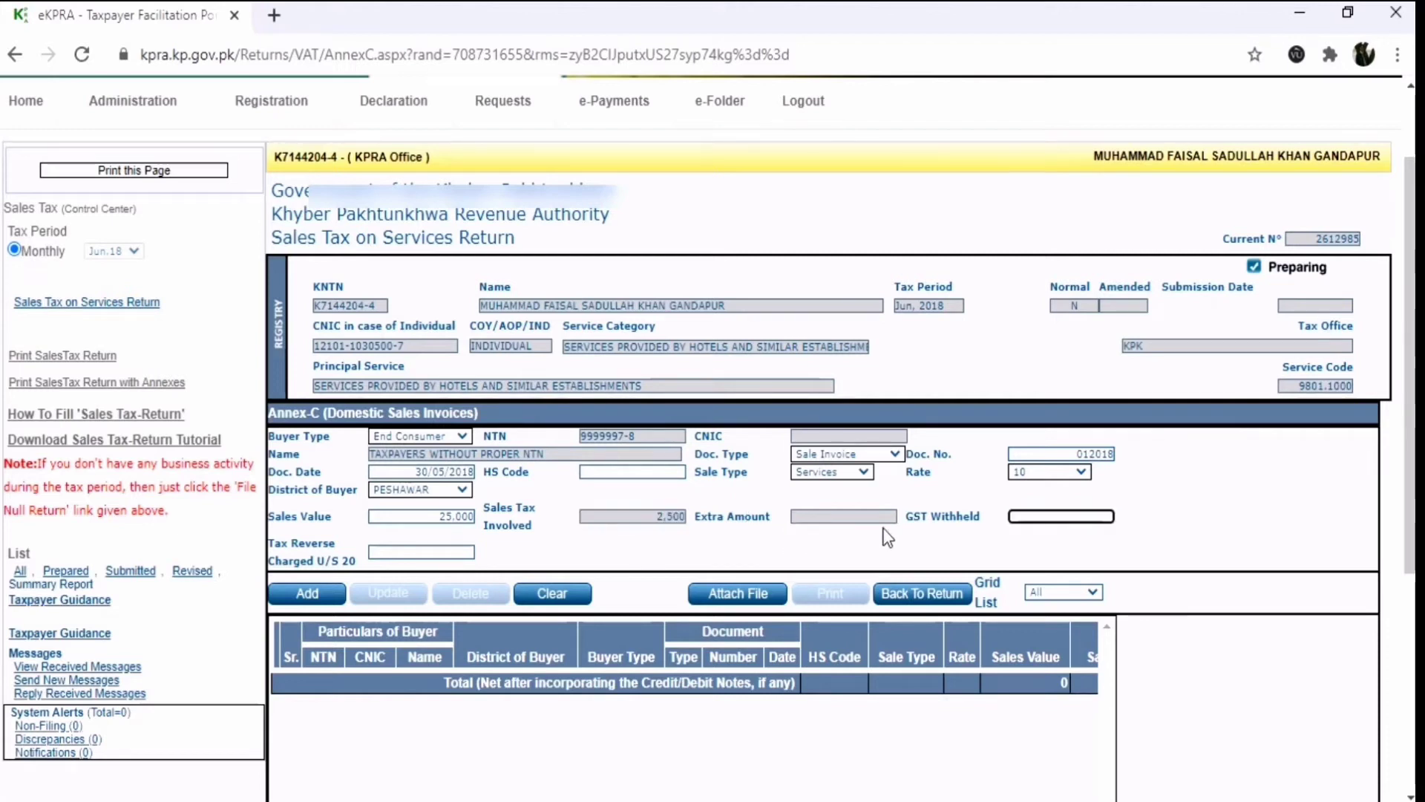
- Enter 0 for both the GST withheld and the tax reverse charged U/S 20
left_click(1022, 517)
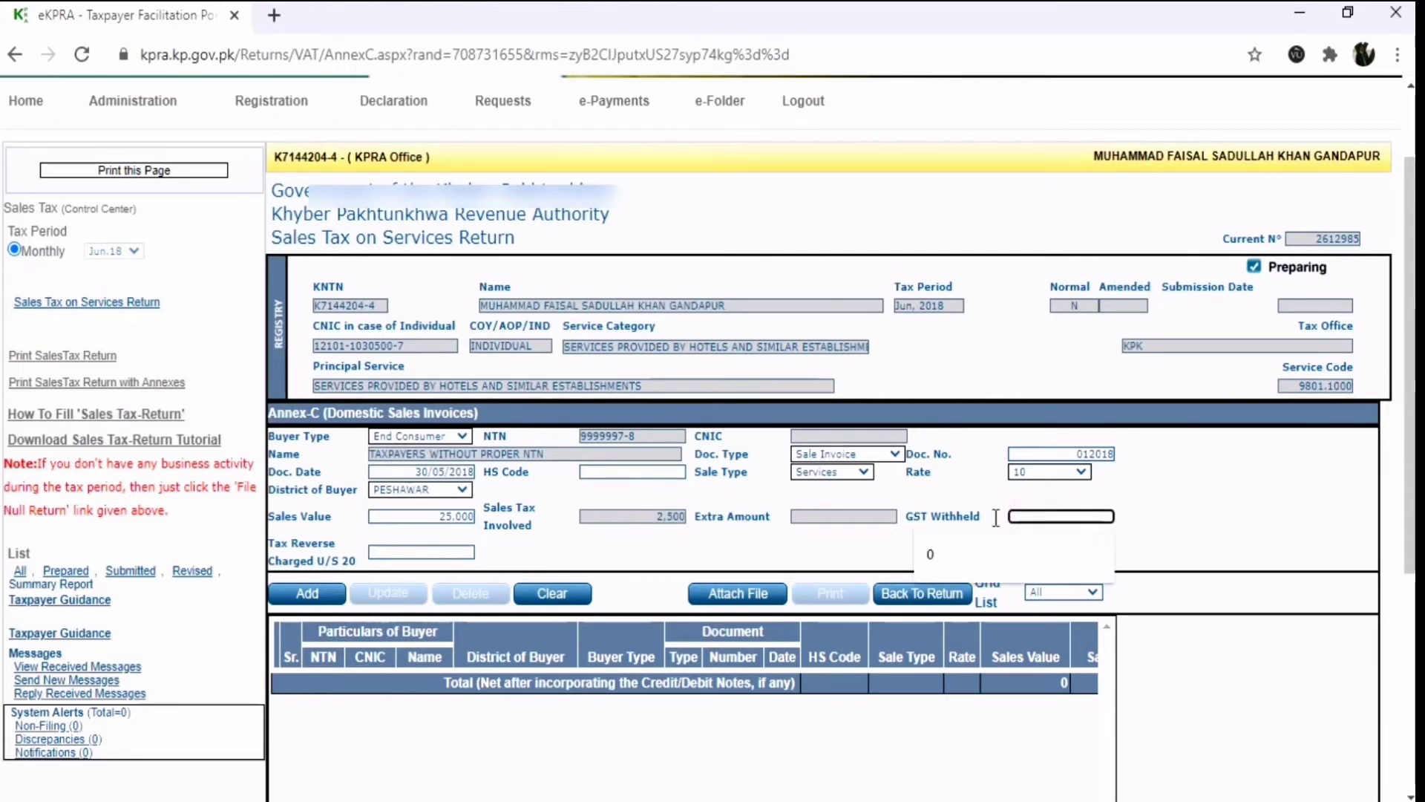
left_click(666, 519)
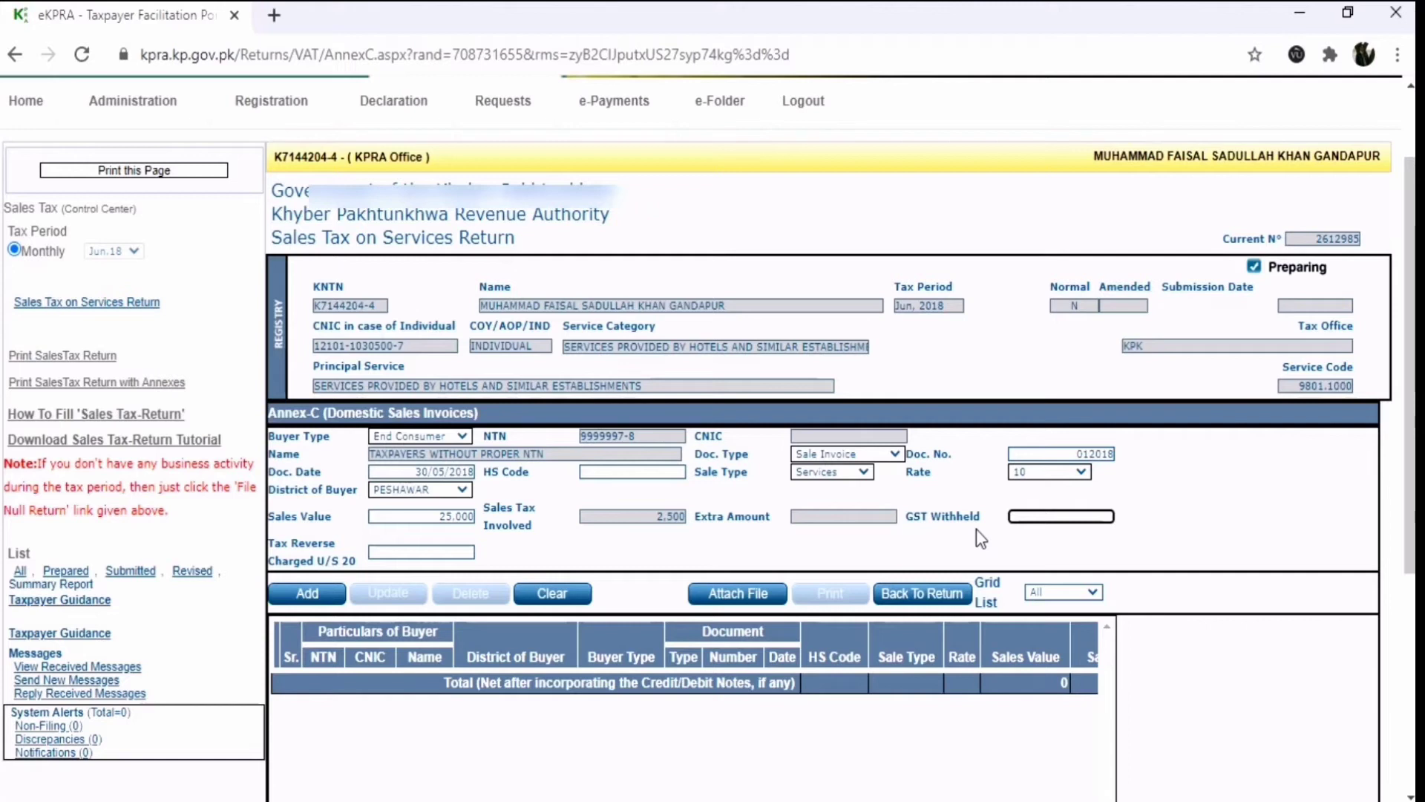
type("0")
left_click(398, 553)
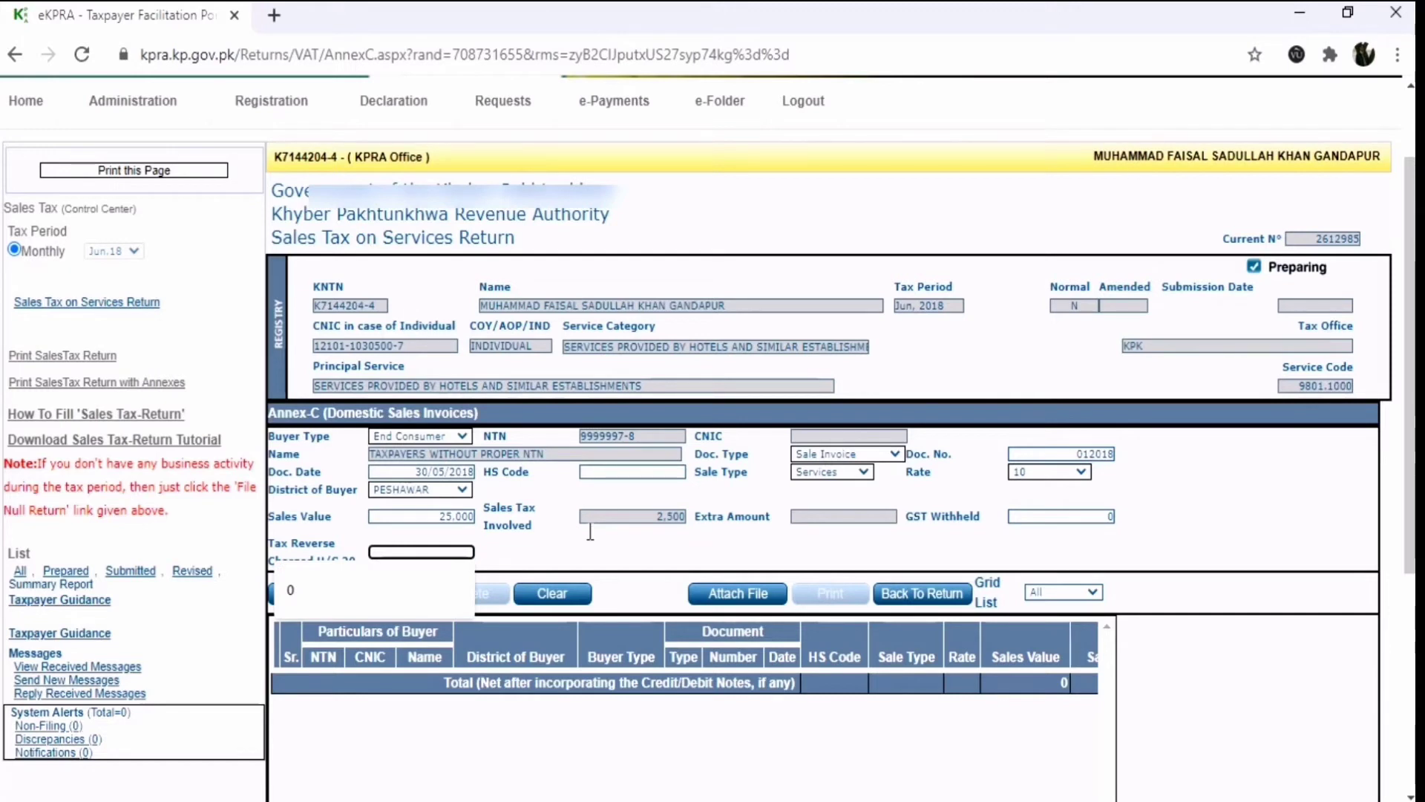
type("0")
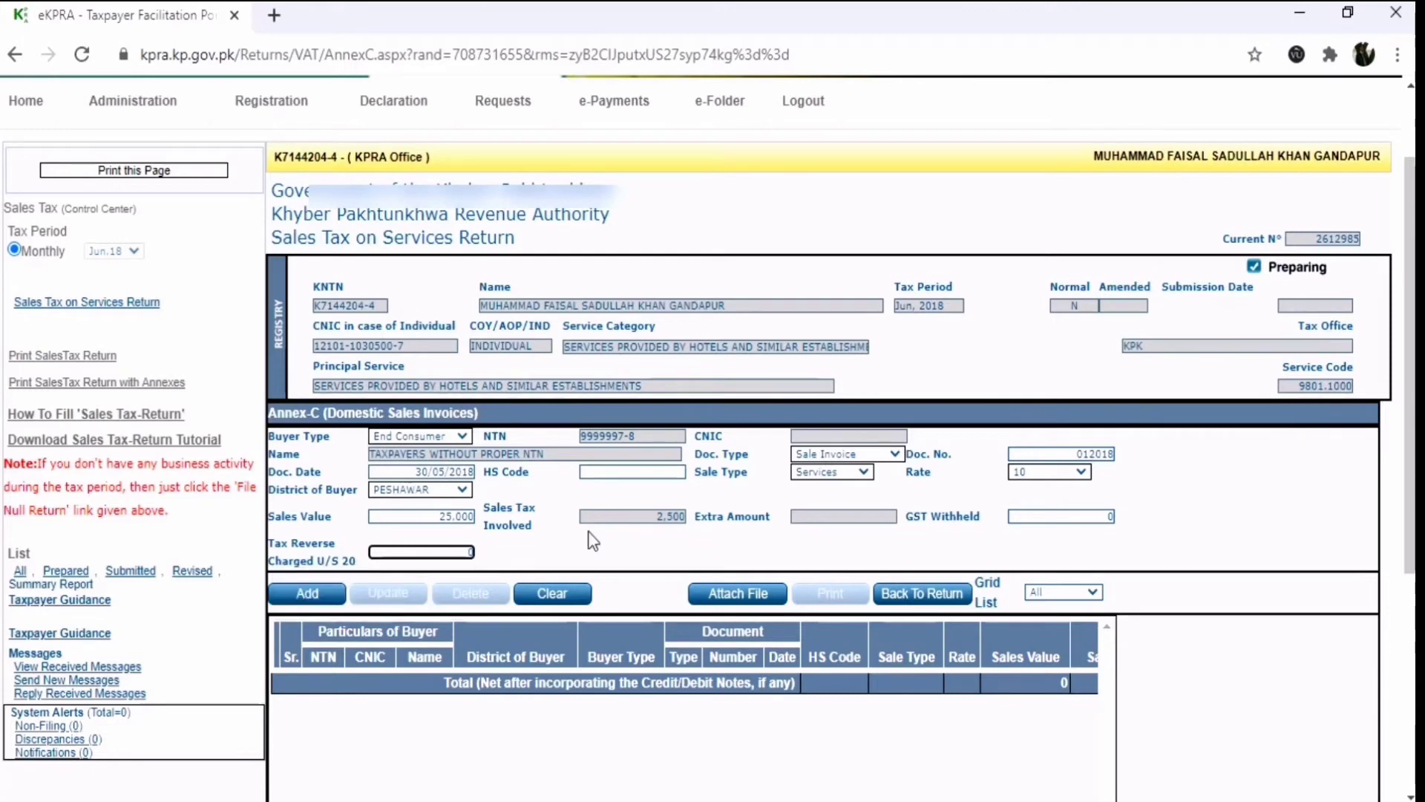
- Add the completed sale invoice to the Annex-C records and go back to the main return
left_click(316, 594)
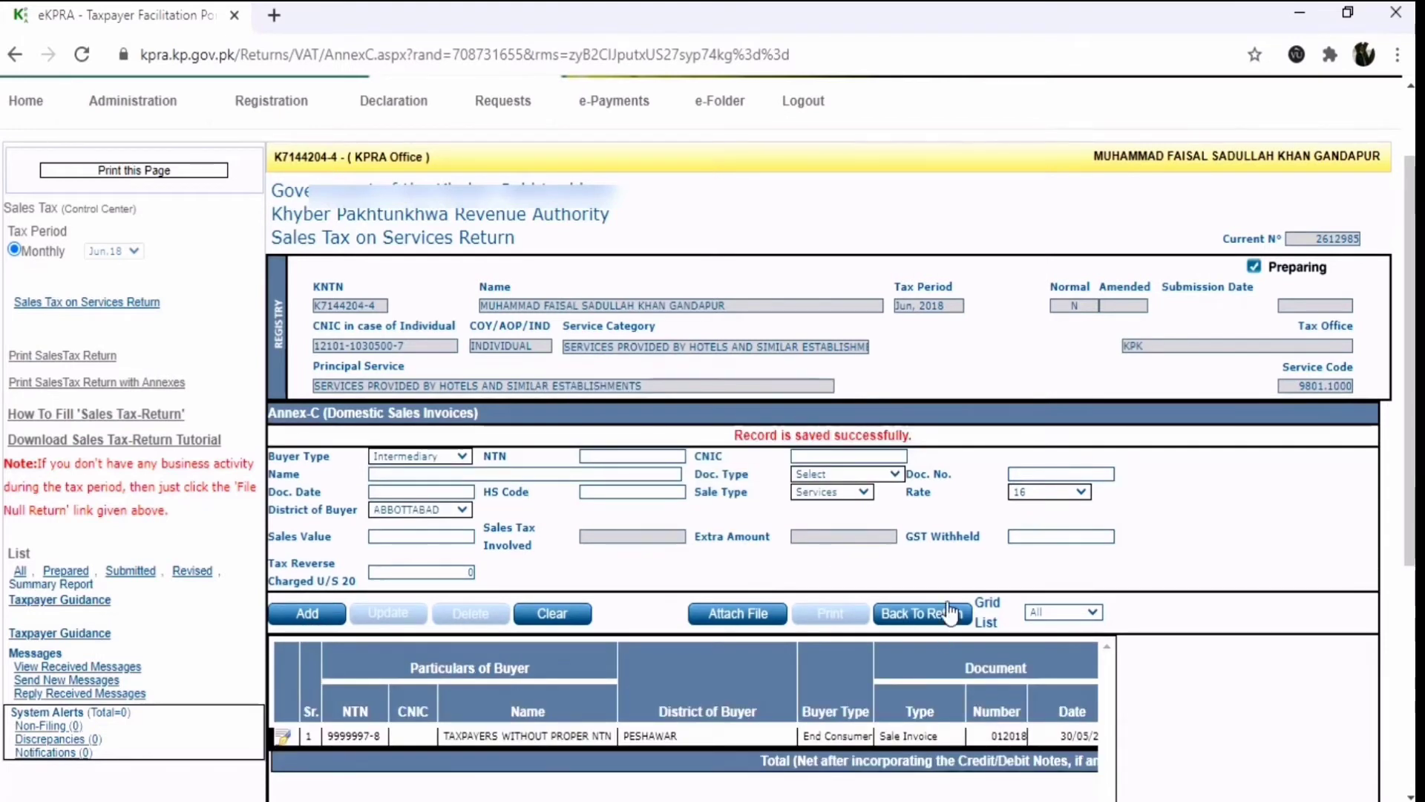
scroll(906, 479, "down", 3)
left_click_drag(726, 324, 924, 327)
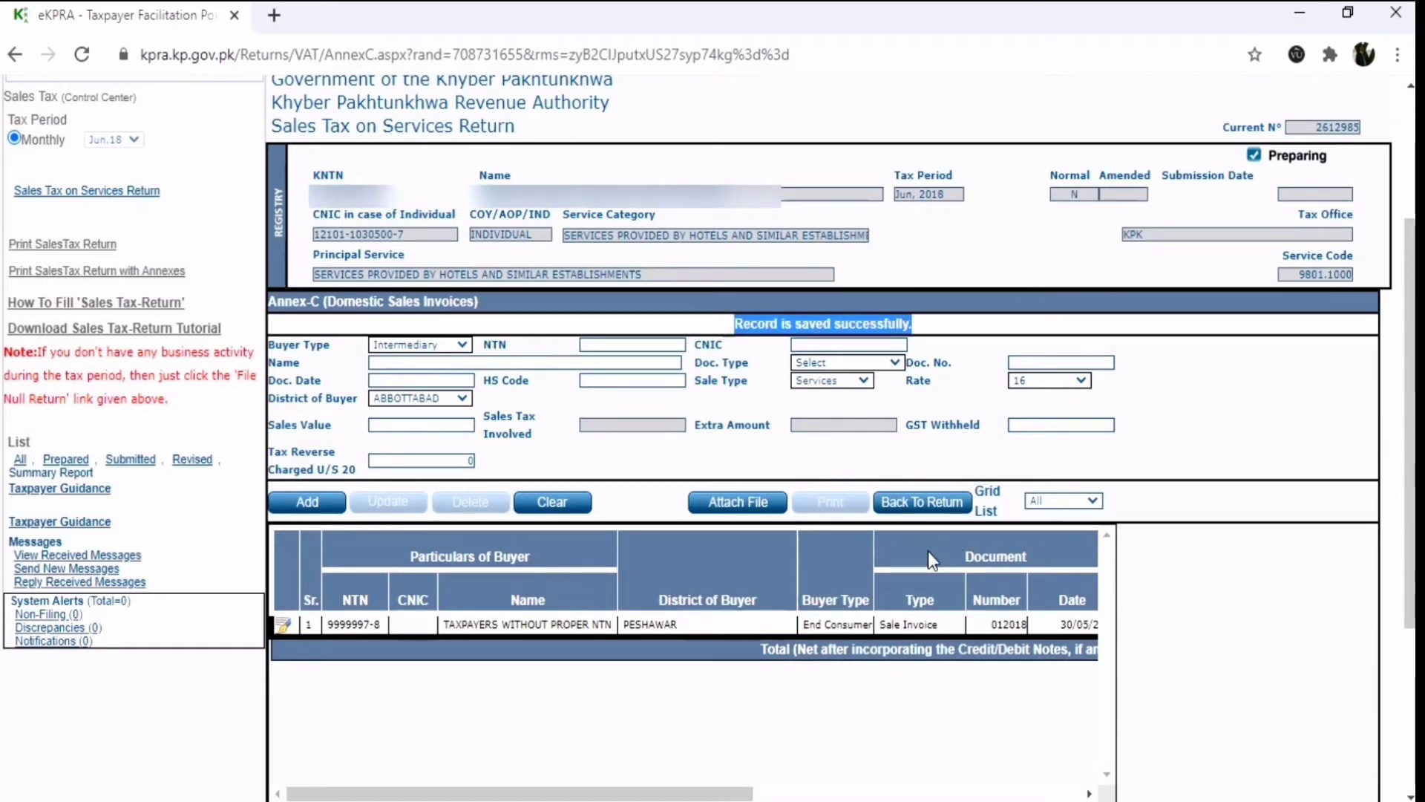
left_click(932, 509)
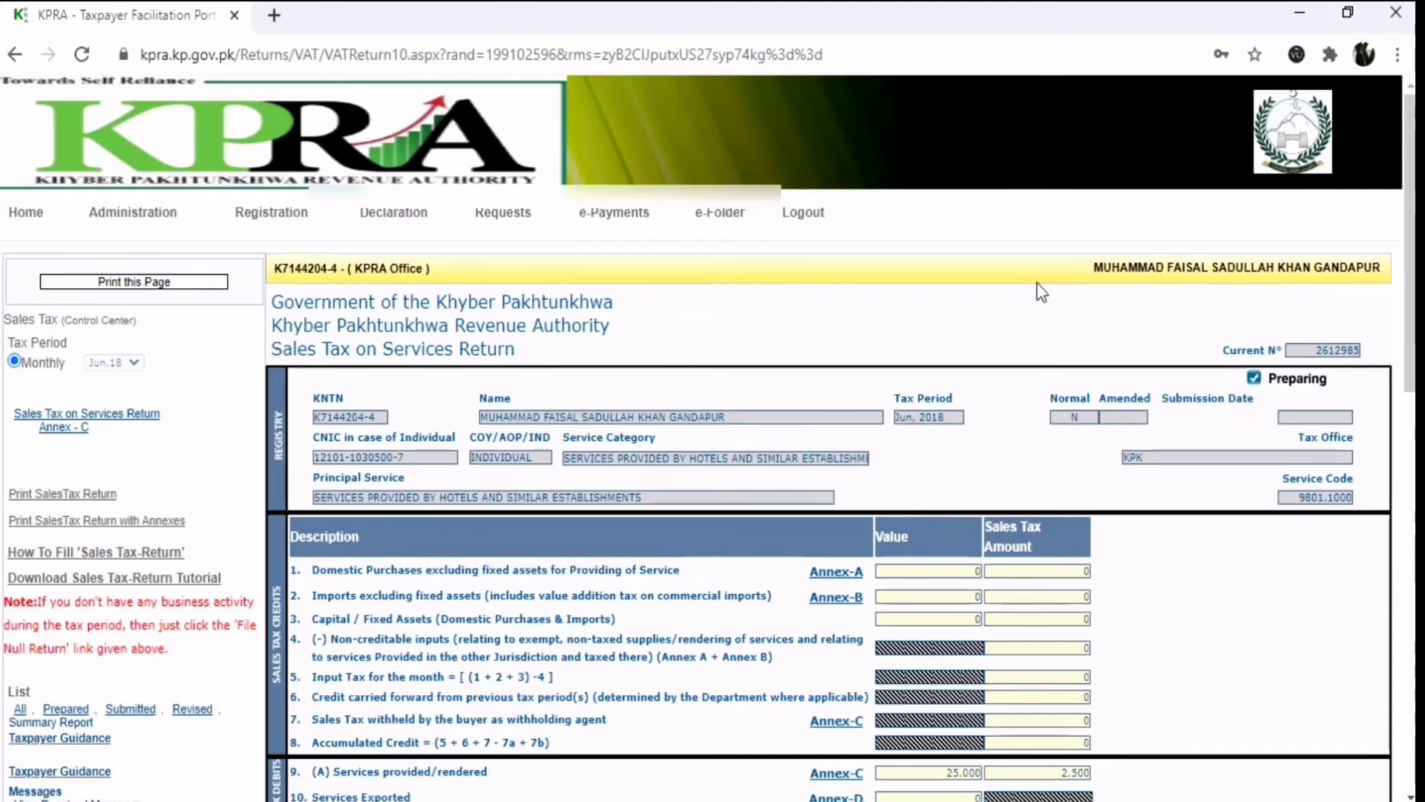
- Check the payable rows of the June 2018 return, save the return and acknowledge the message
scroll(1095, 322, "down", 1)
scroll(1114, 334, "down", 12)
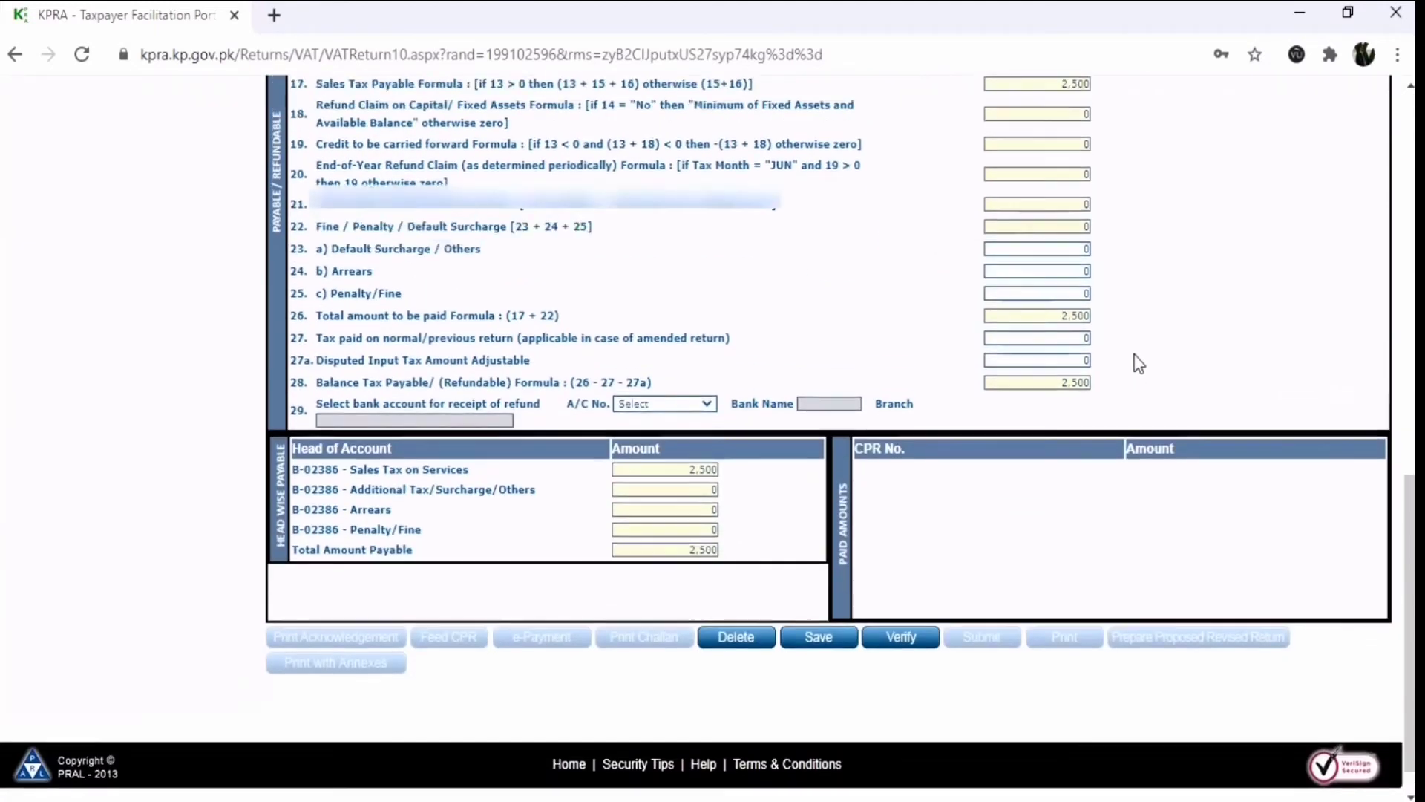
scroll(1140, 363, "up", 1)
left_click(1080, 432)
left_click(1064, 409)
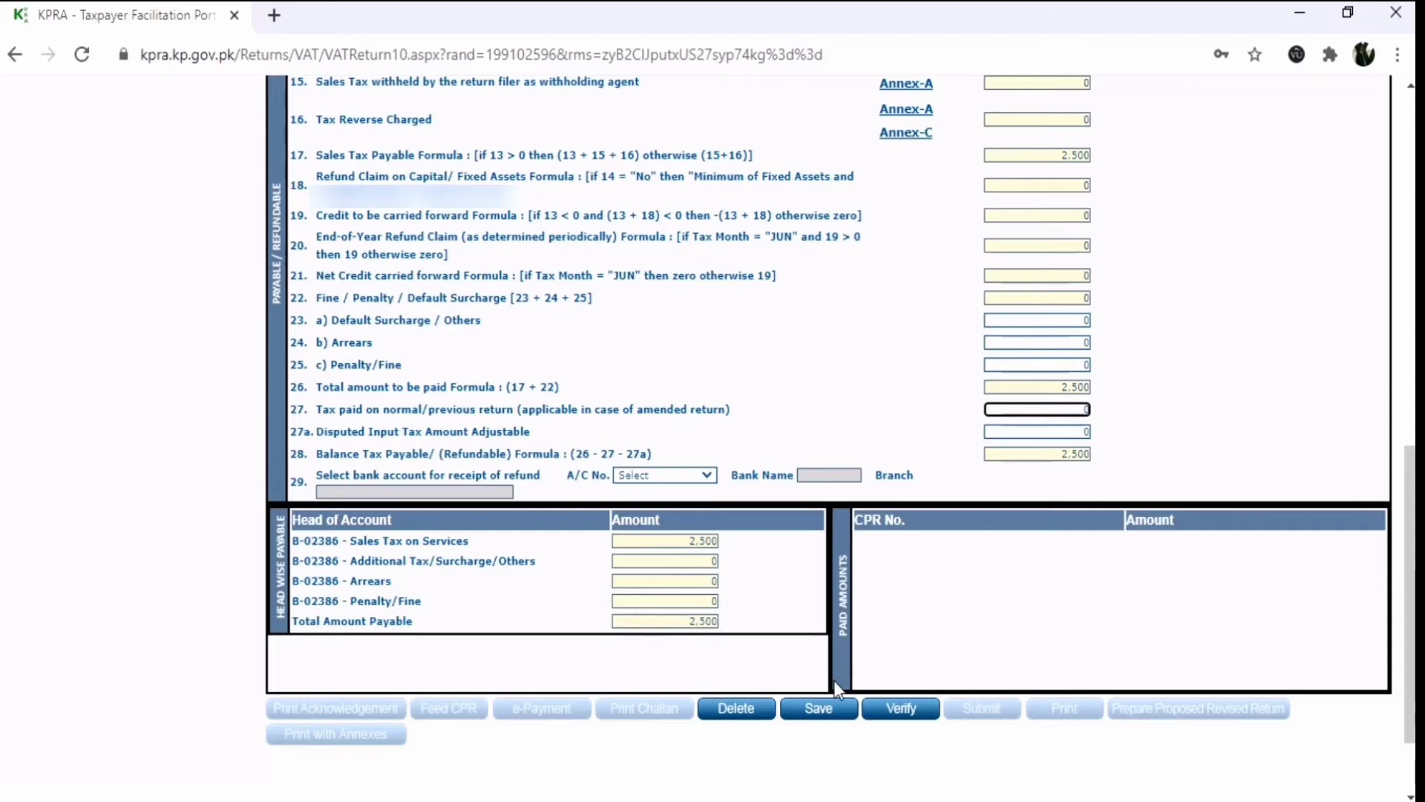
left_click(818, 713)
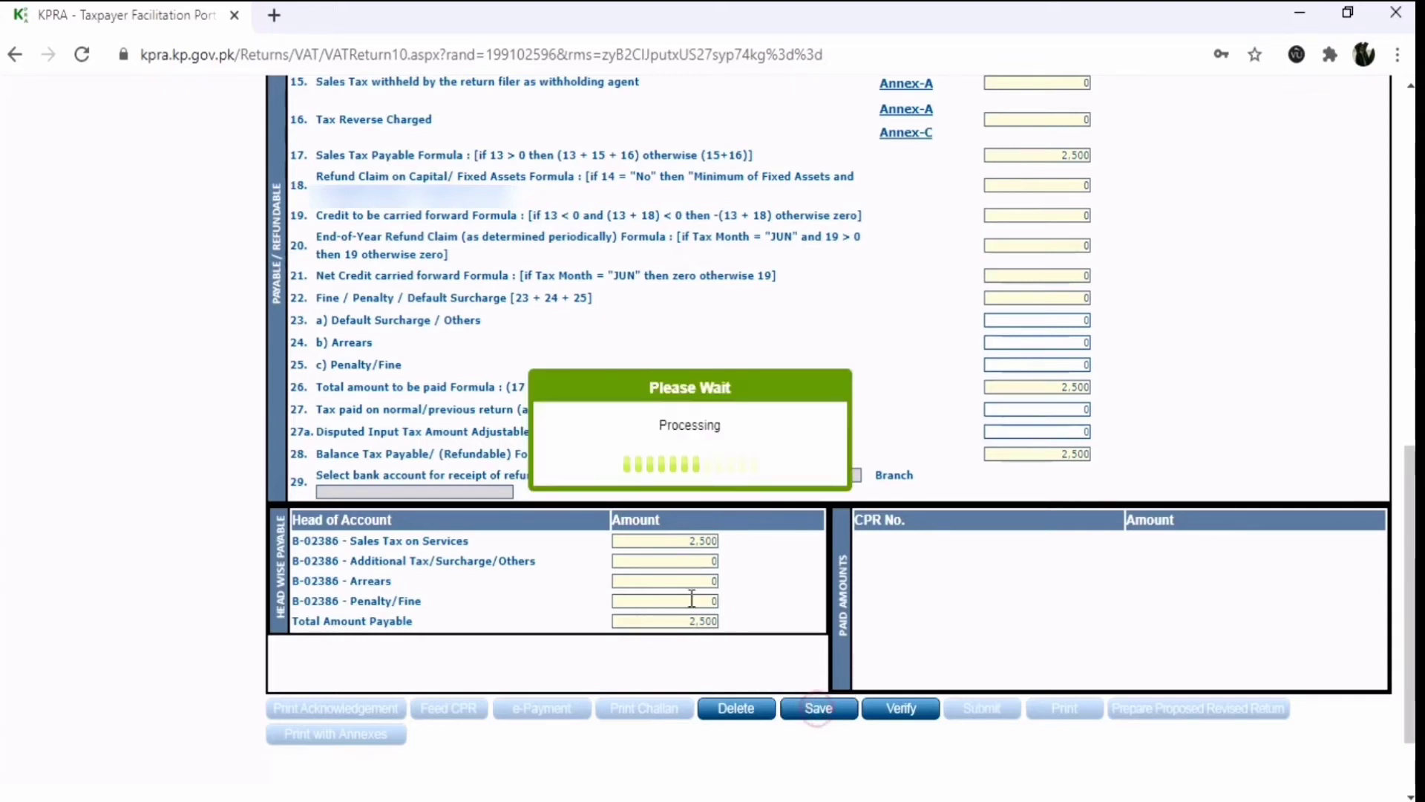
scroll(692, 591, "up", 9)
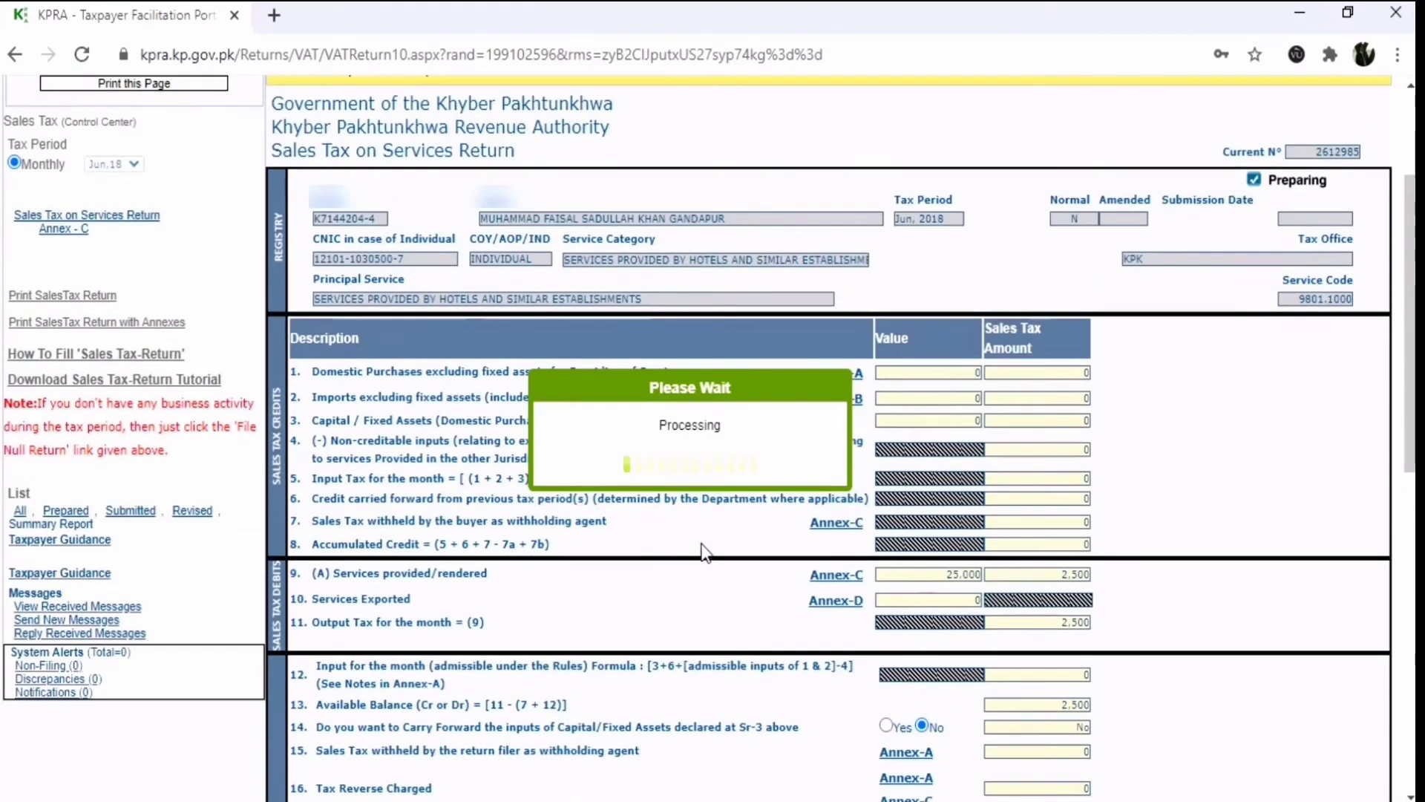
scroll(920, 139, "up", 3)
scroll(972, 431, "down", 3)
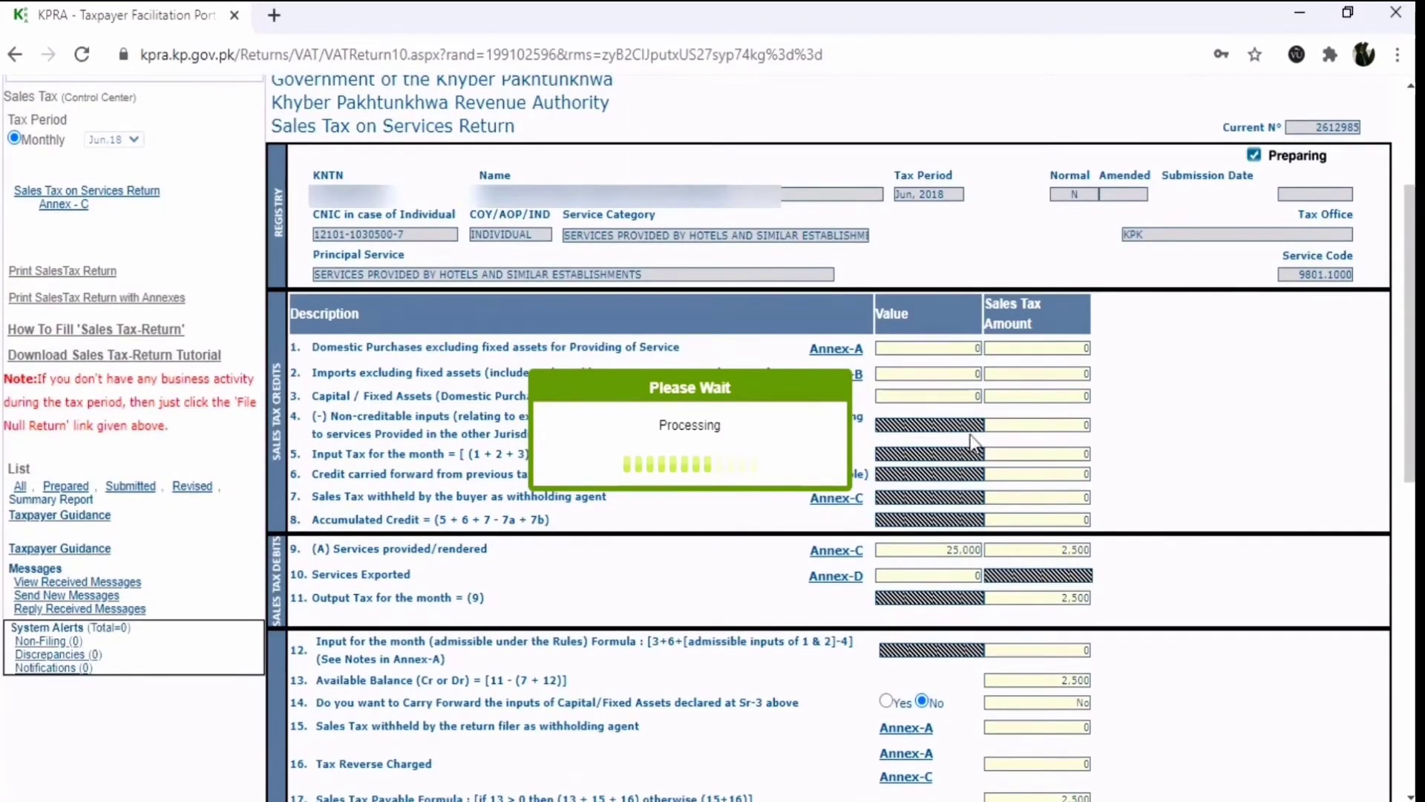
scroll(967, 427, "down", 7)
scroll(936, 458, "down", 3)
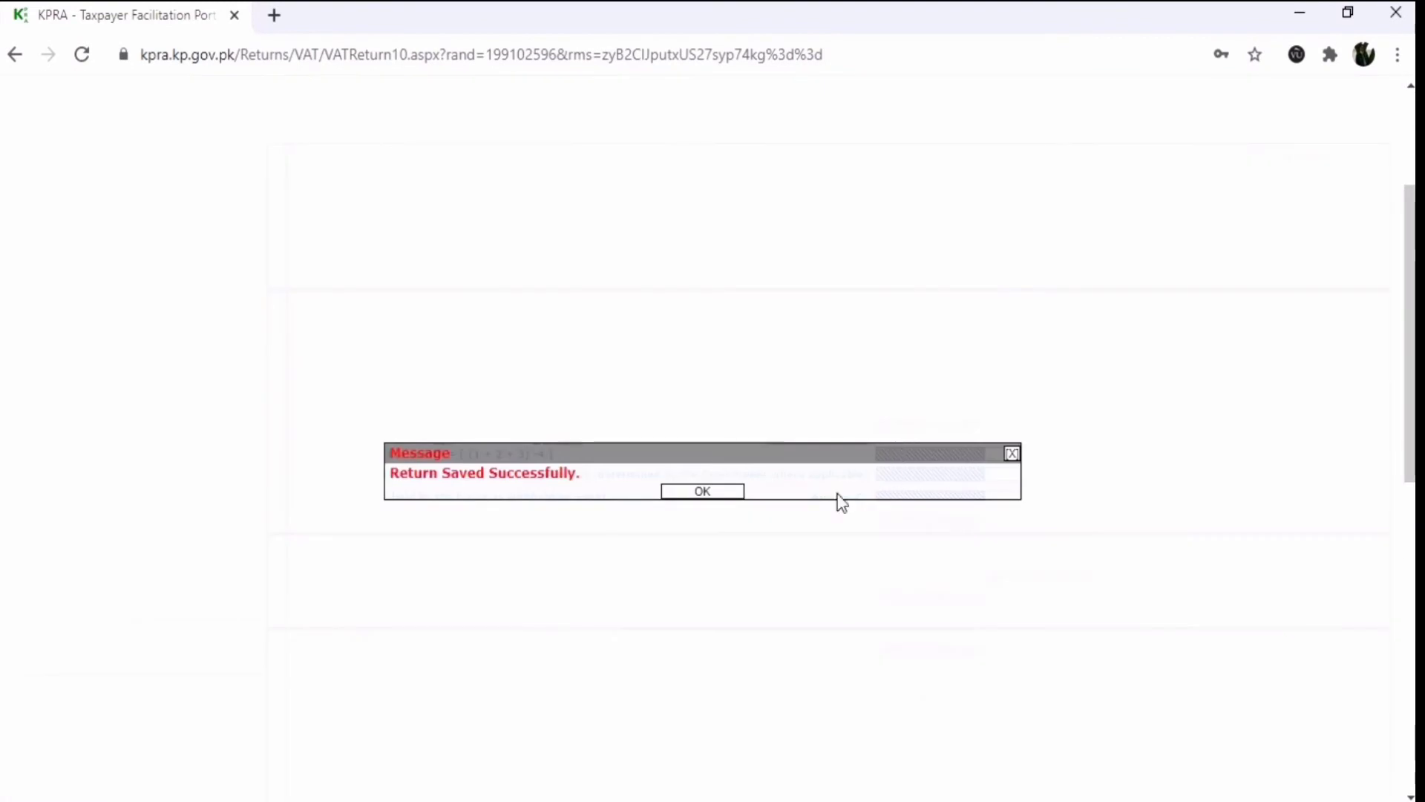
left_click(705, 493)
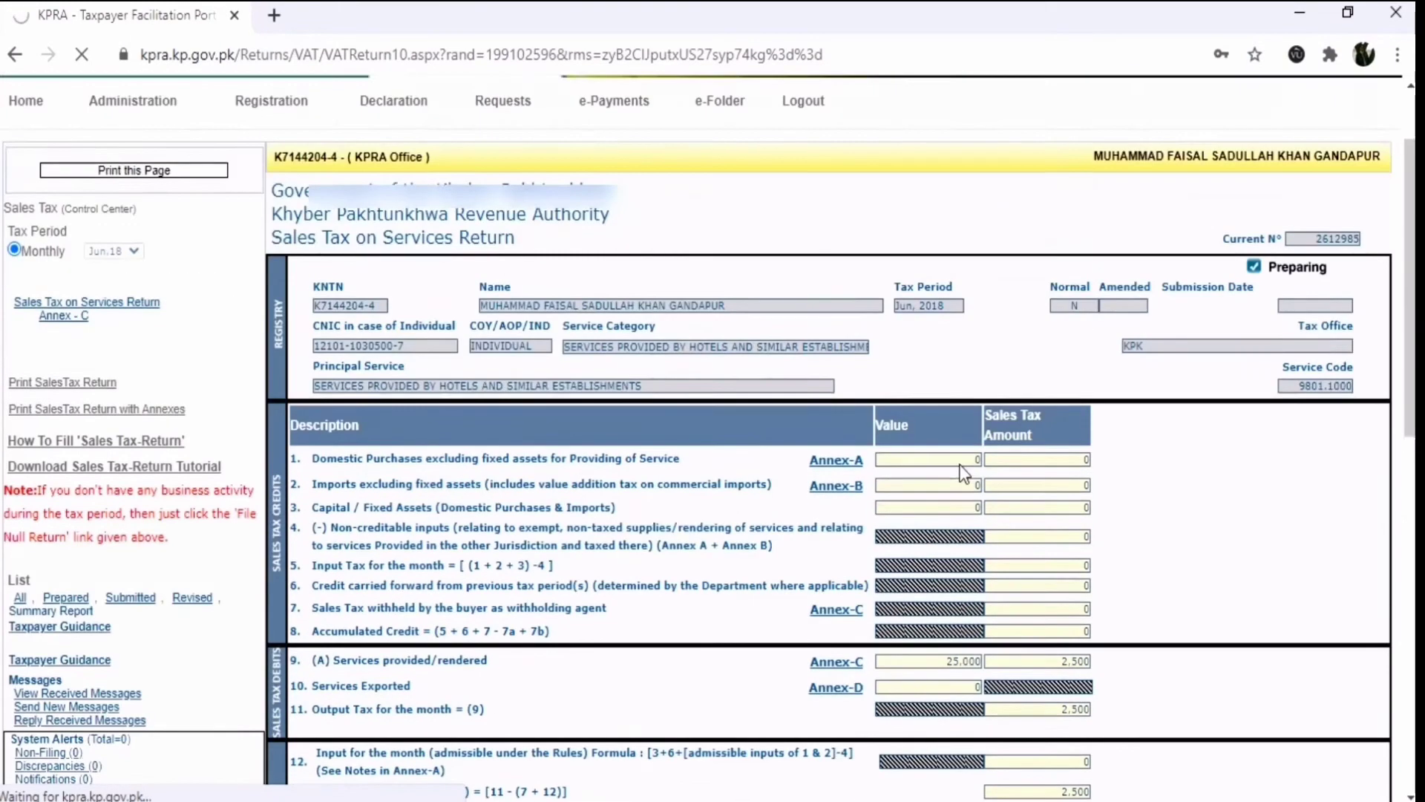
- Examine the saved return's total amount payable and the notice in its paid amounts section
scroll(963, 473, "down", 10)
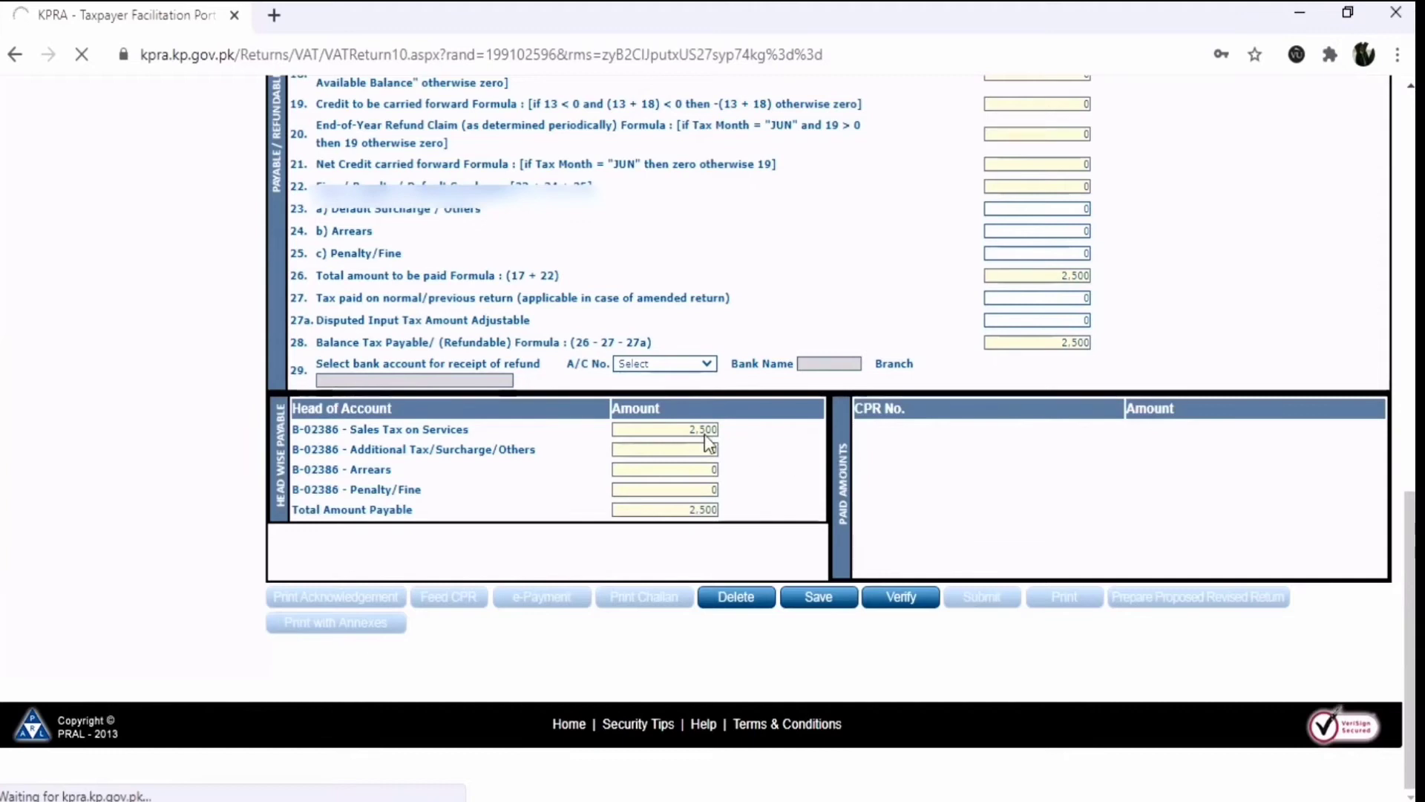
left_click(659, 510)
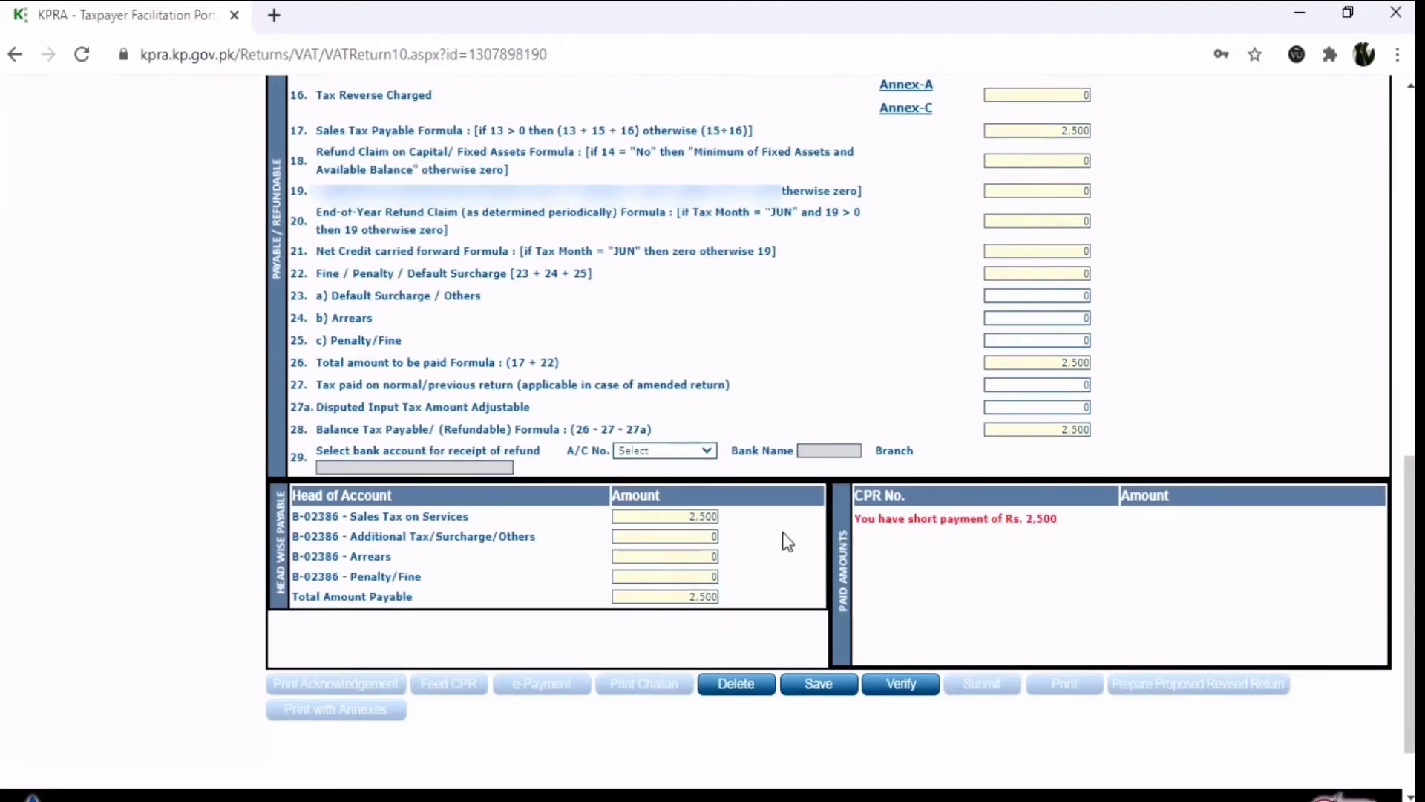
left_click_drag(1089, 527, 863, 514)
left_click(1053, 540)
left_click(691, 597)
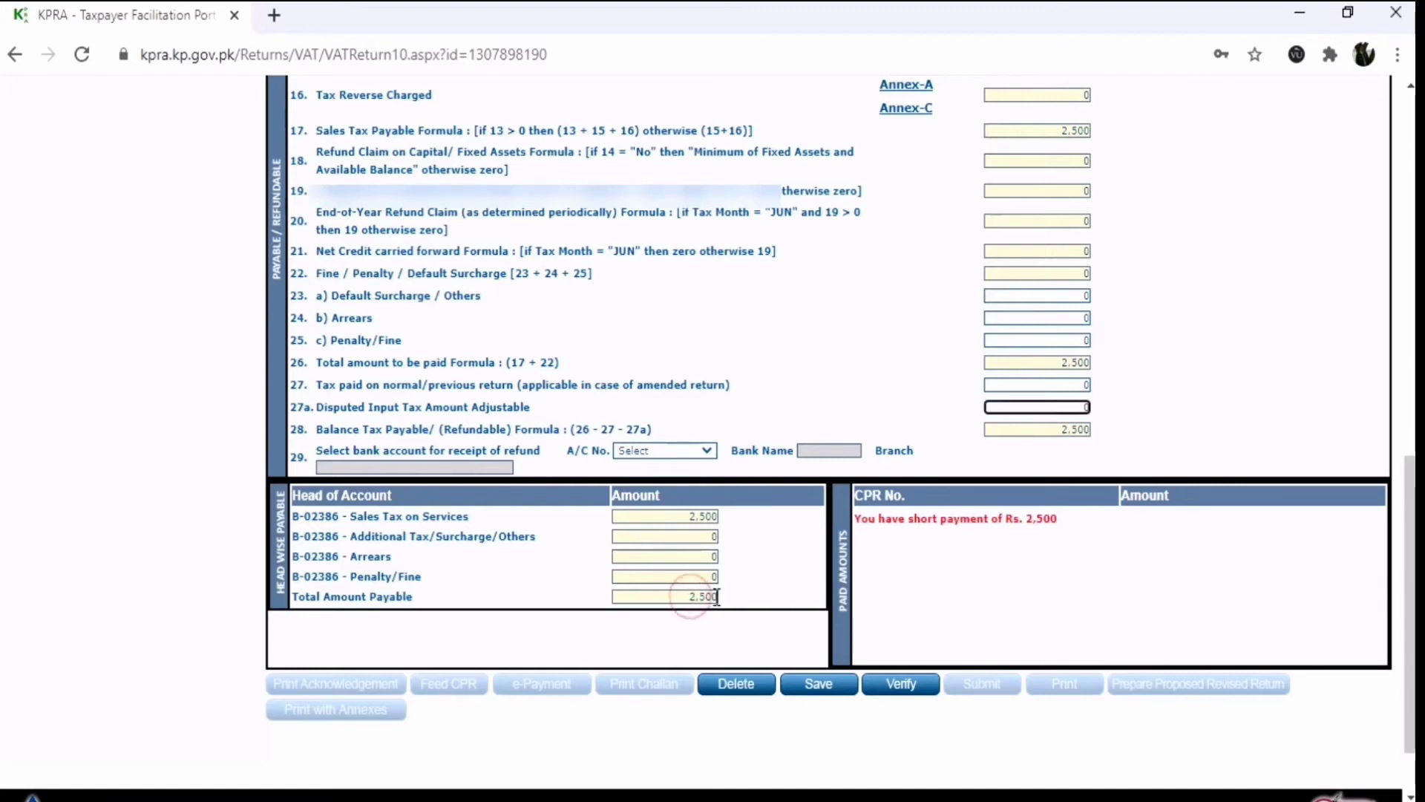
- Open the e-payment creation page for Sales Tax on Services
scroll(716, 597, "up", 15)
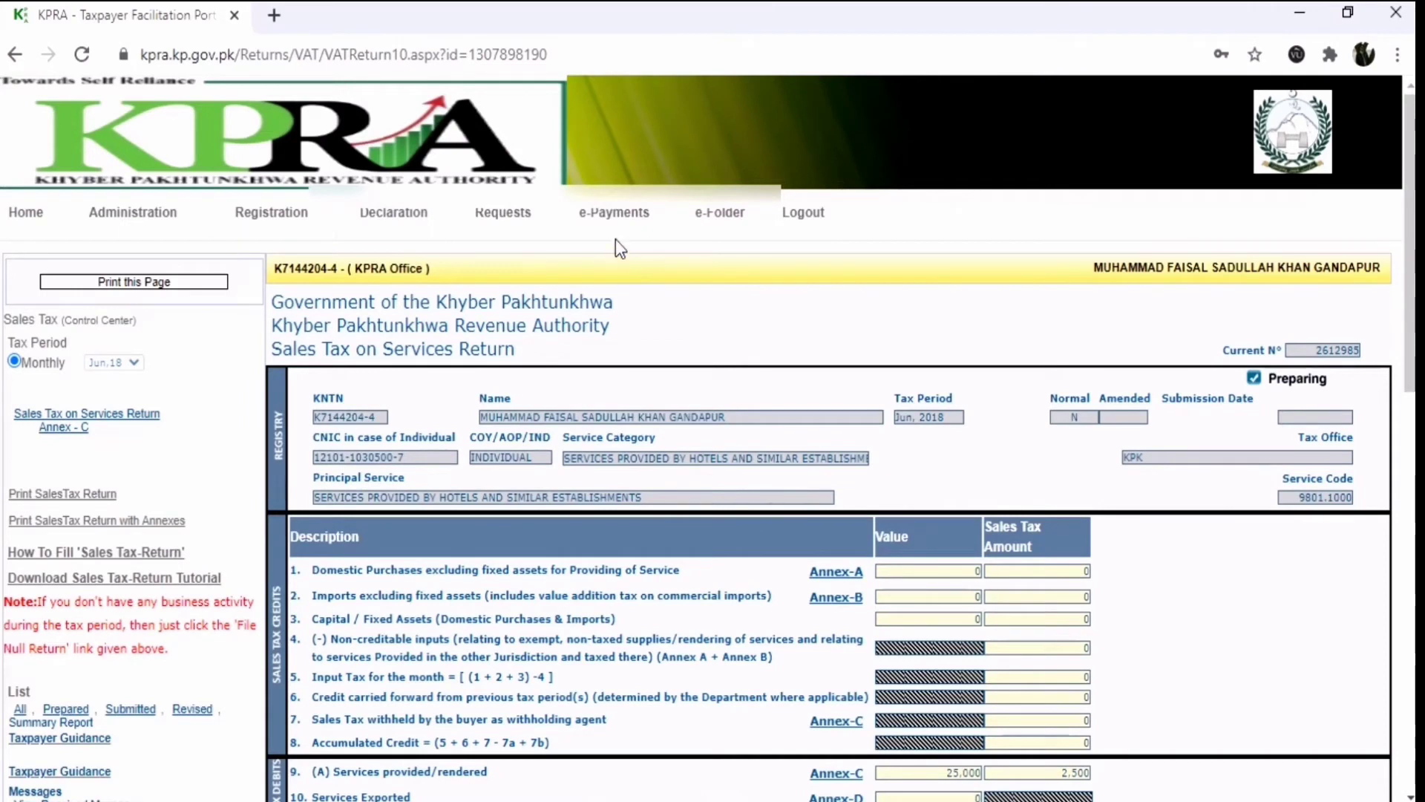
mouse_move(606, 264)
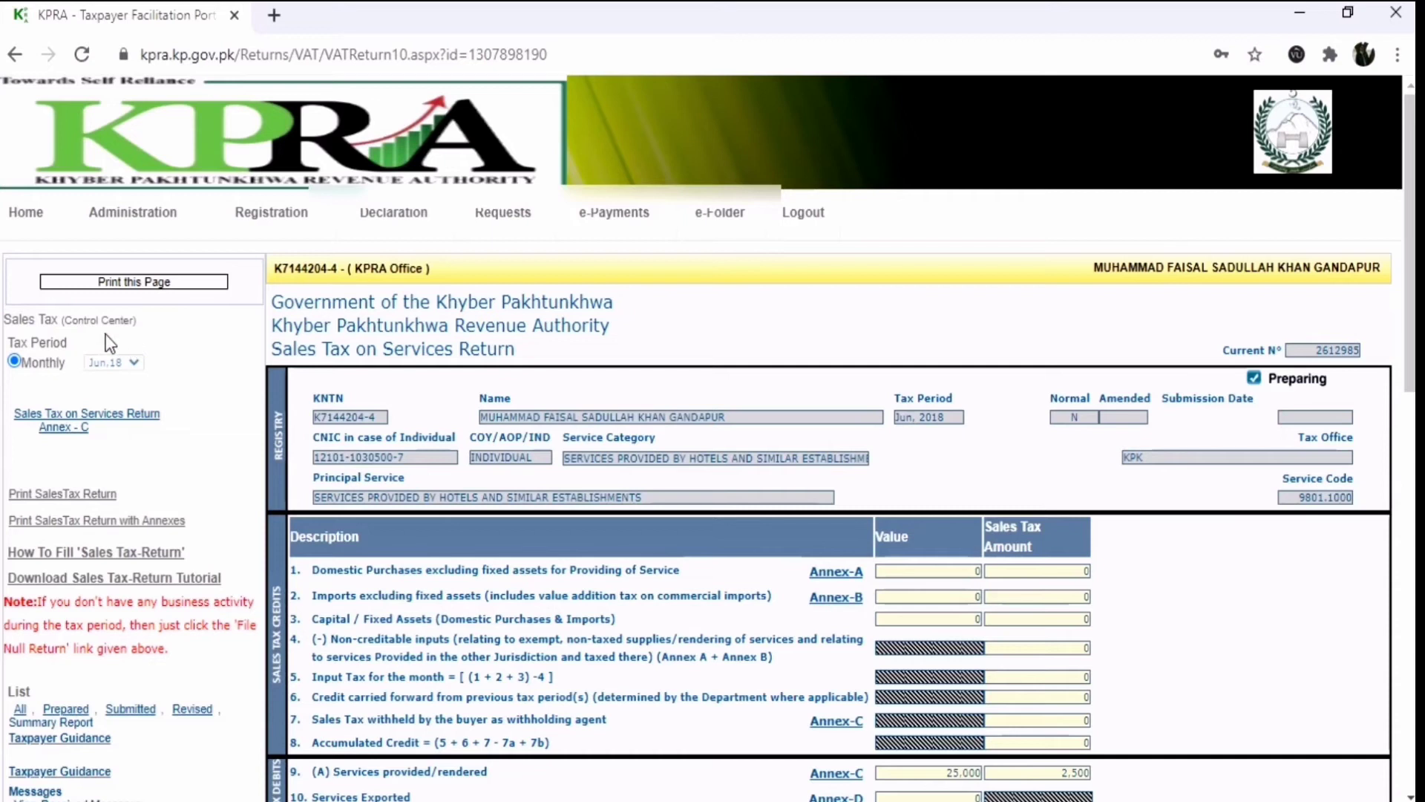
mouse_move(613, 215)
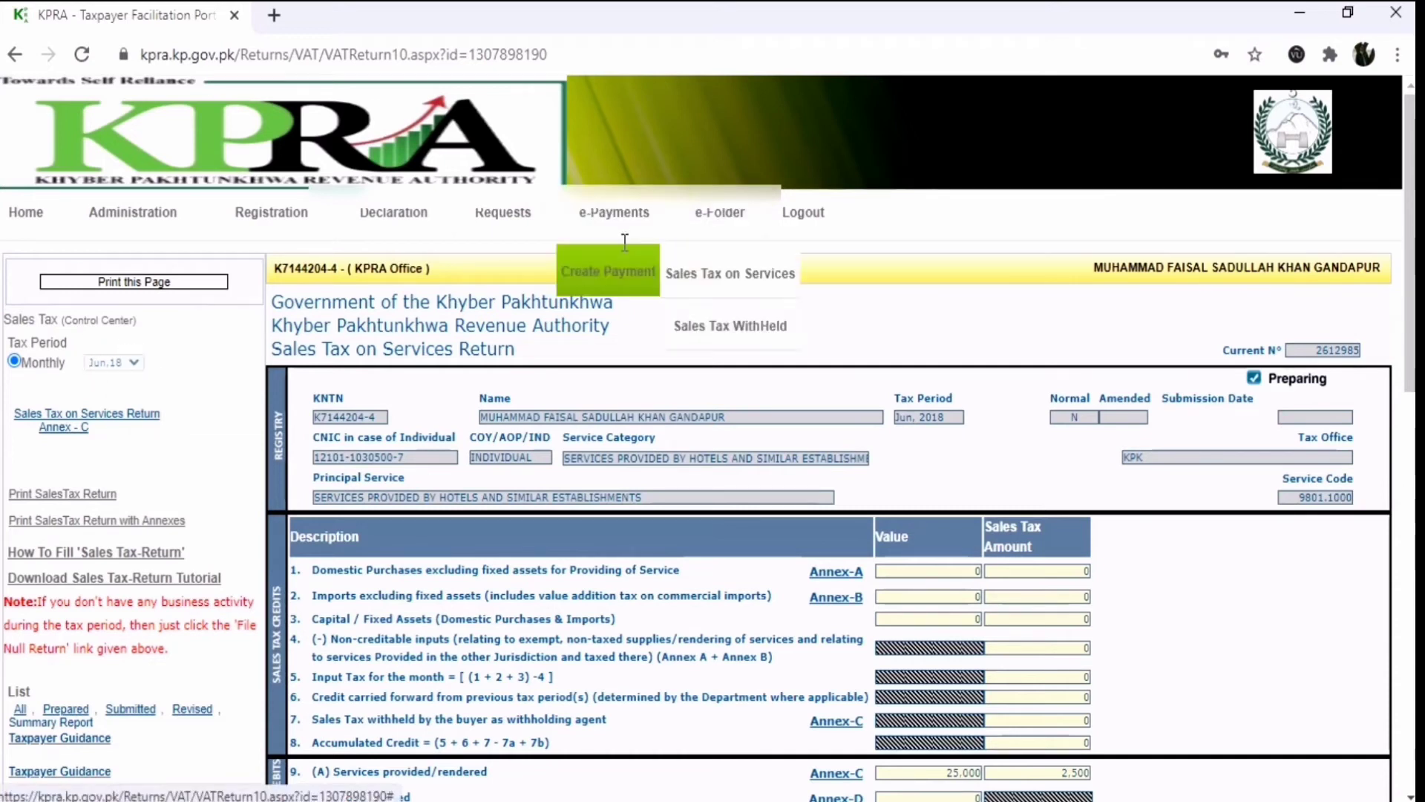
left_click(717, 289)
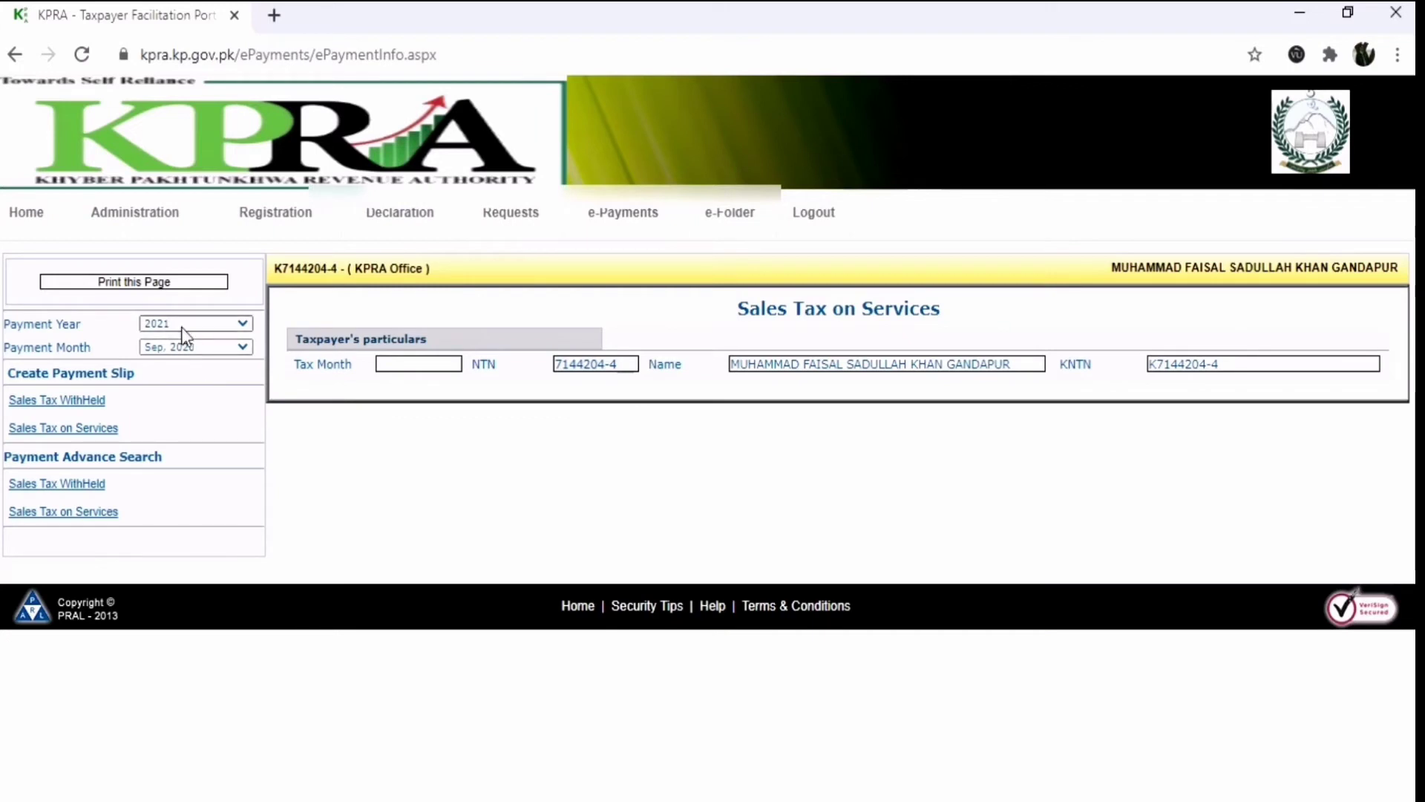
- Set the payment year to 2018 and the month to Jun. 2018, and start a Sales Tax on Services payment slip
left_click(163, 327)
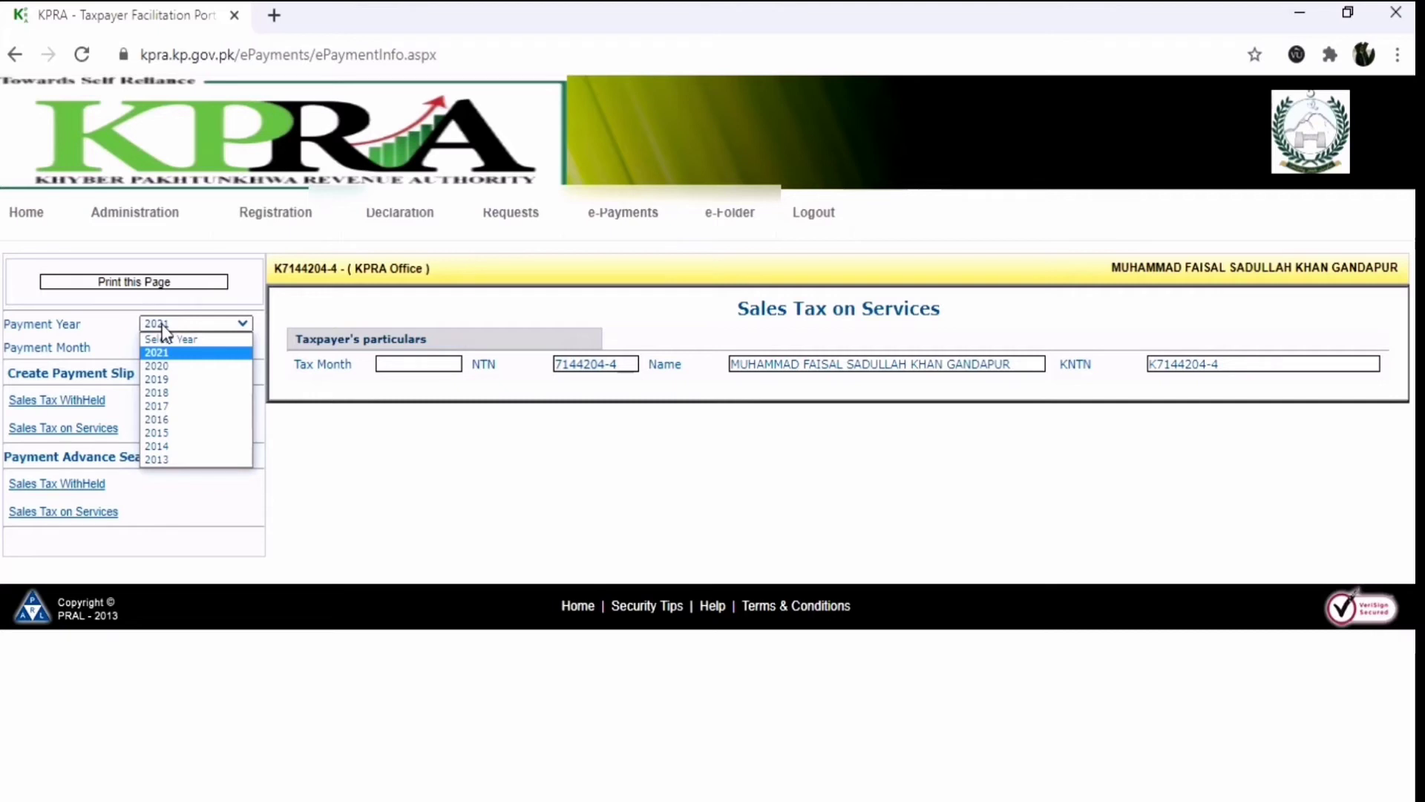
left_click(171, 394)
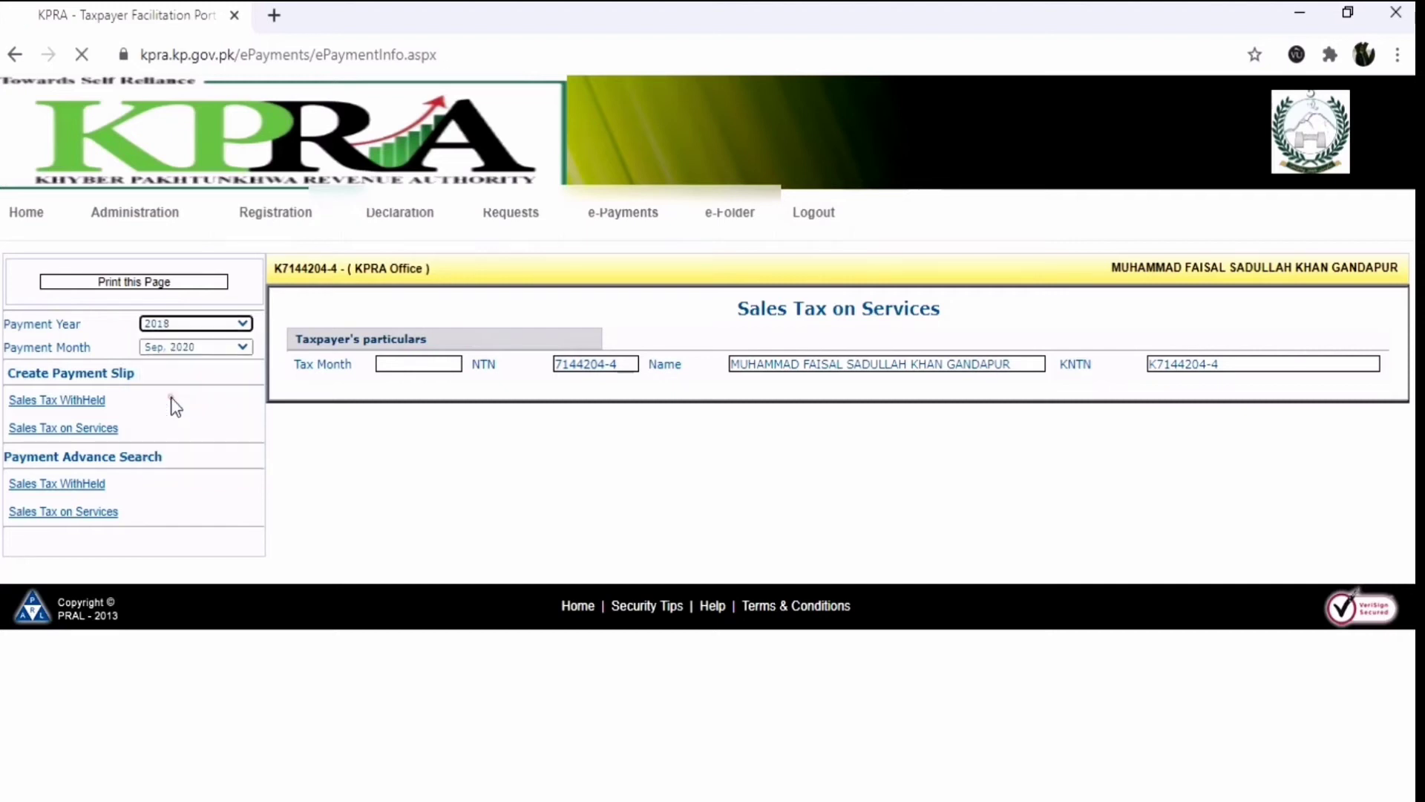
left_click(184, 347)
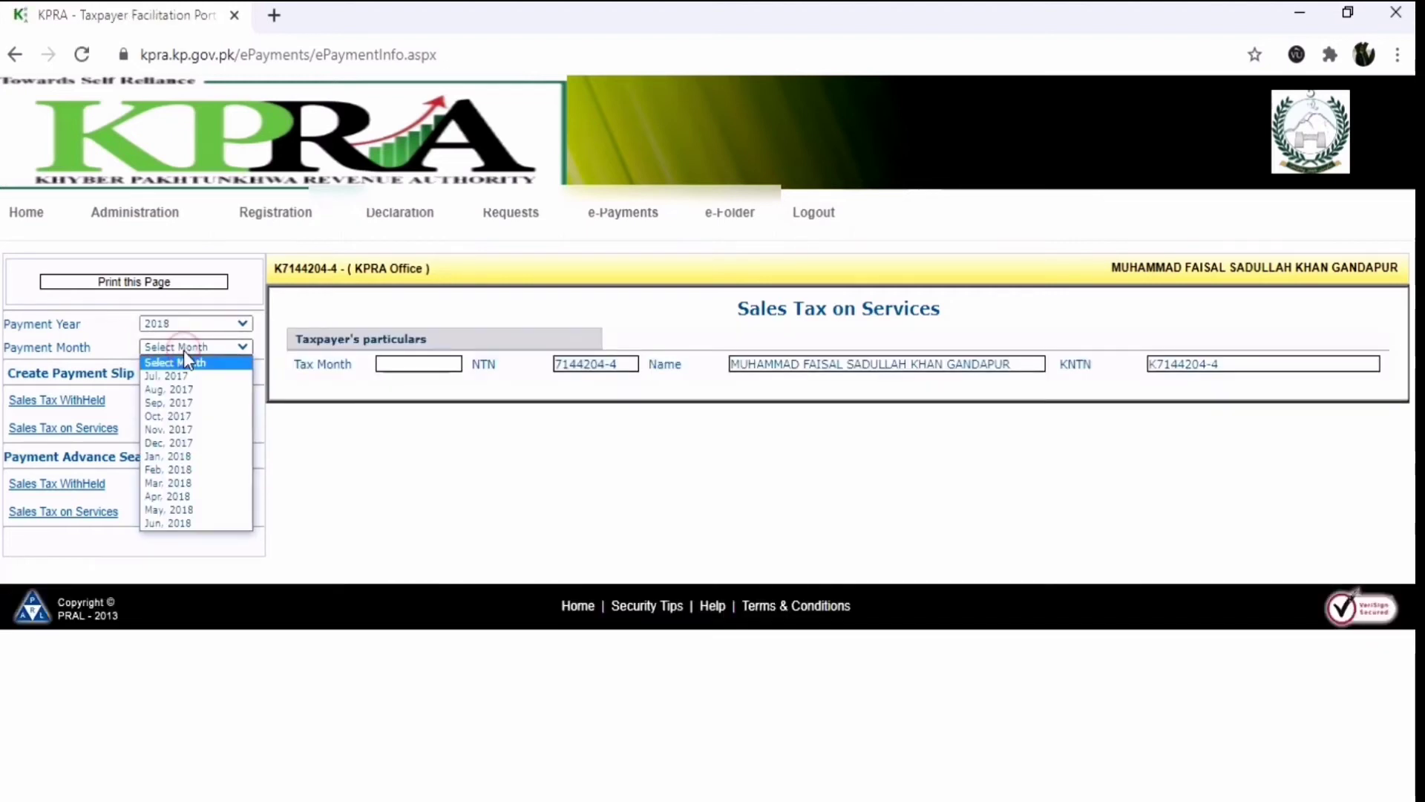
left_click(158, 525)
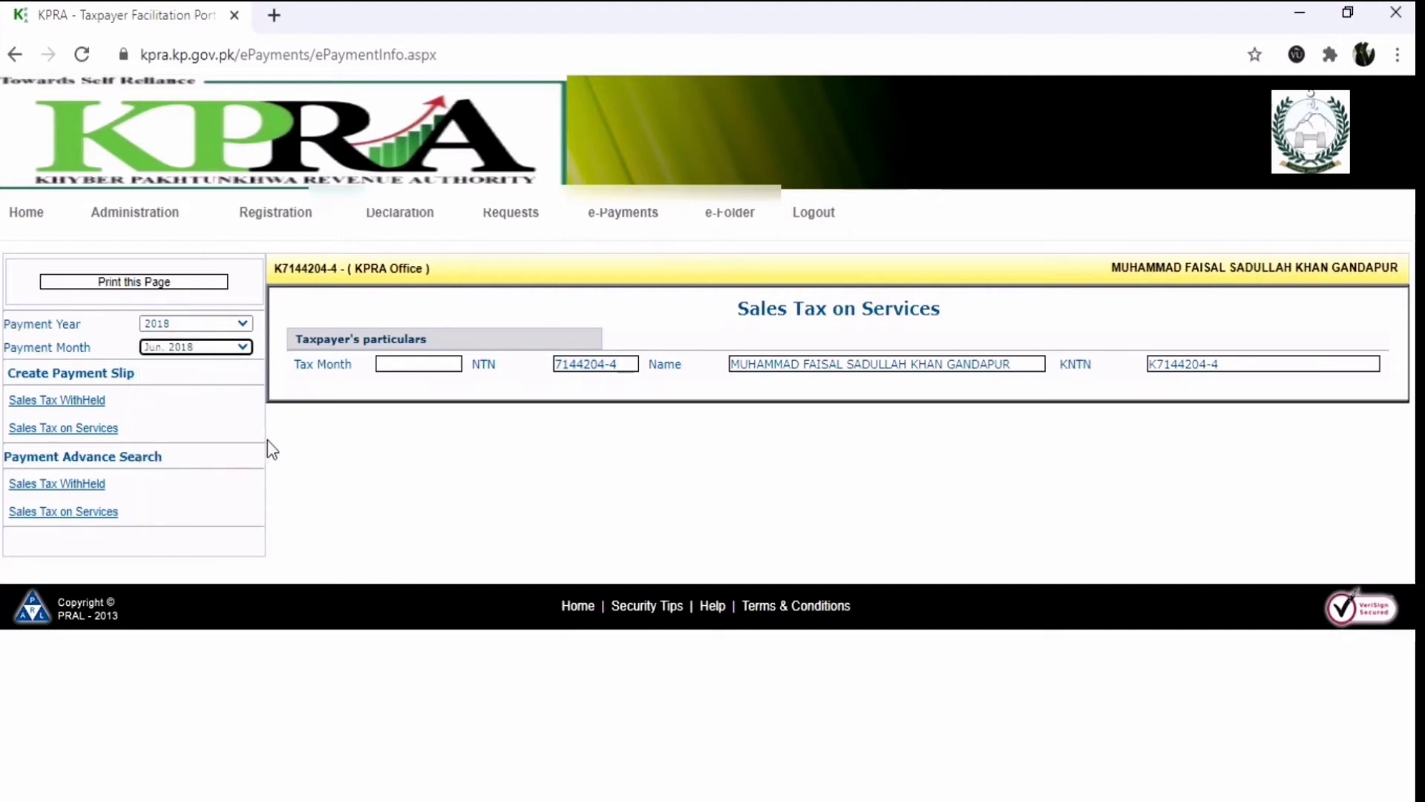
left_click(66, 432)
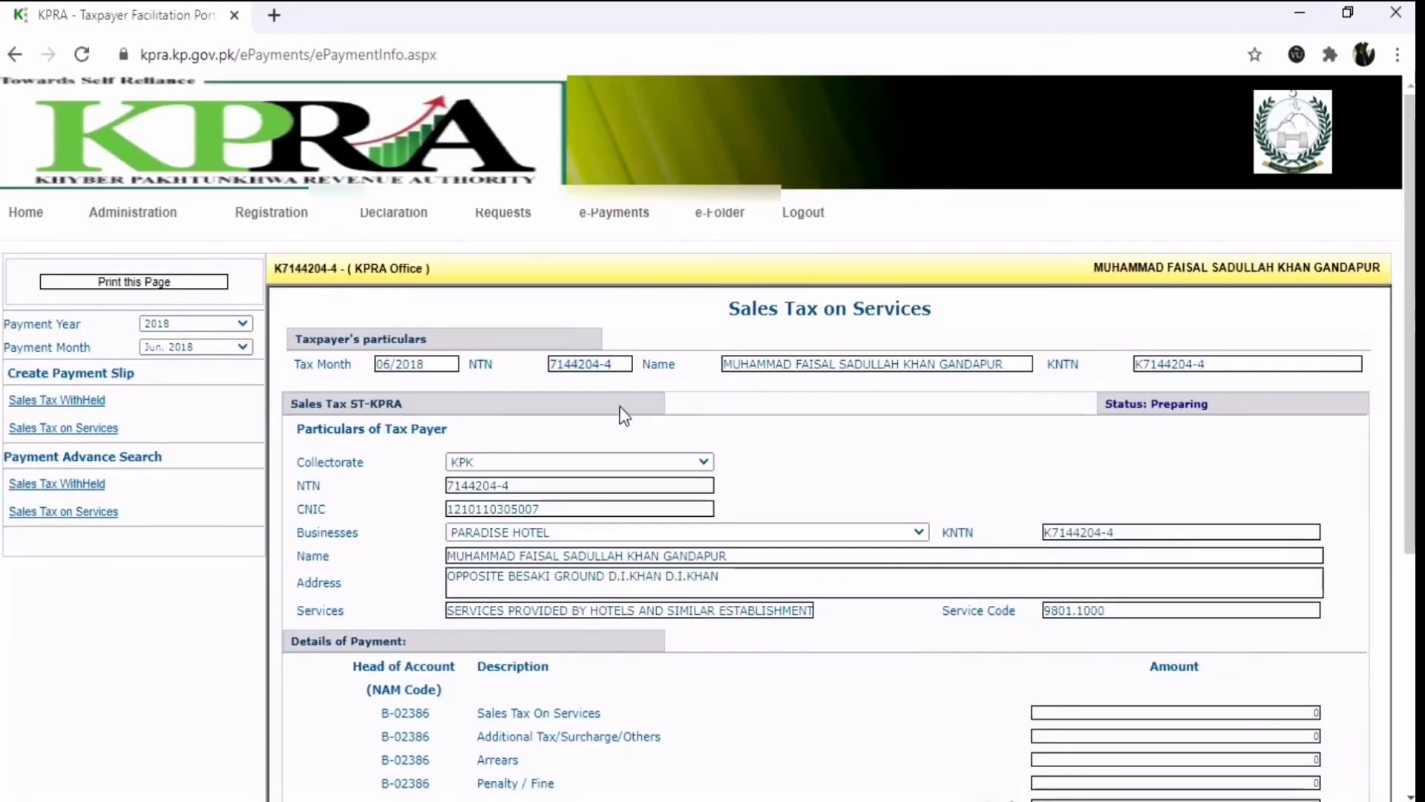
- Enter 2500 as the Sales Tax On Services amount in the payment details and check the total
scroll(906, 398, "down", 5)
scroll(599, 359, "up", 4)
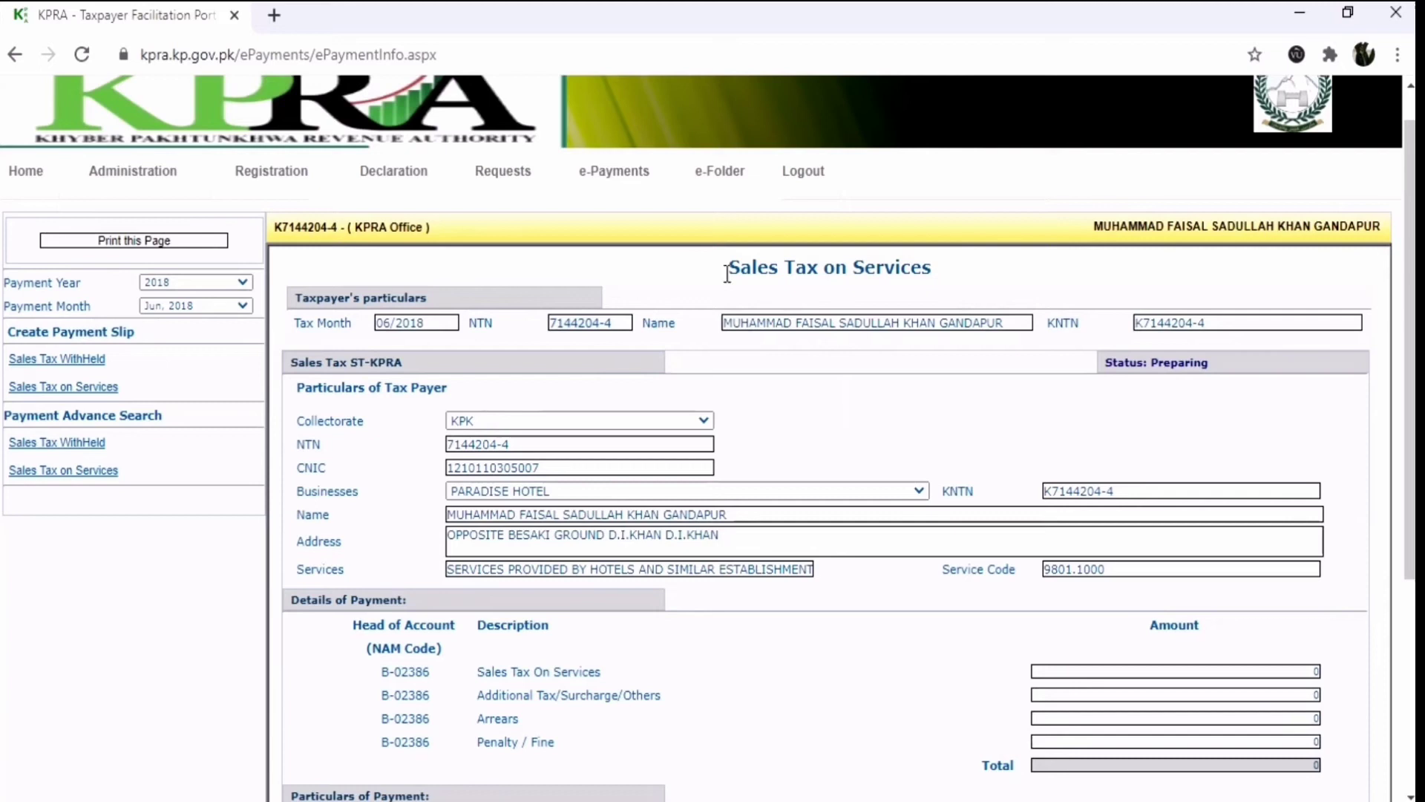
scroll(601, 439, "down", 3)
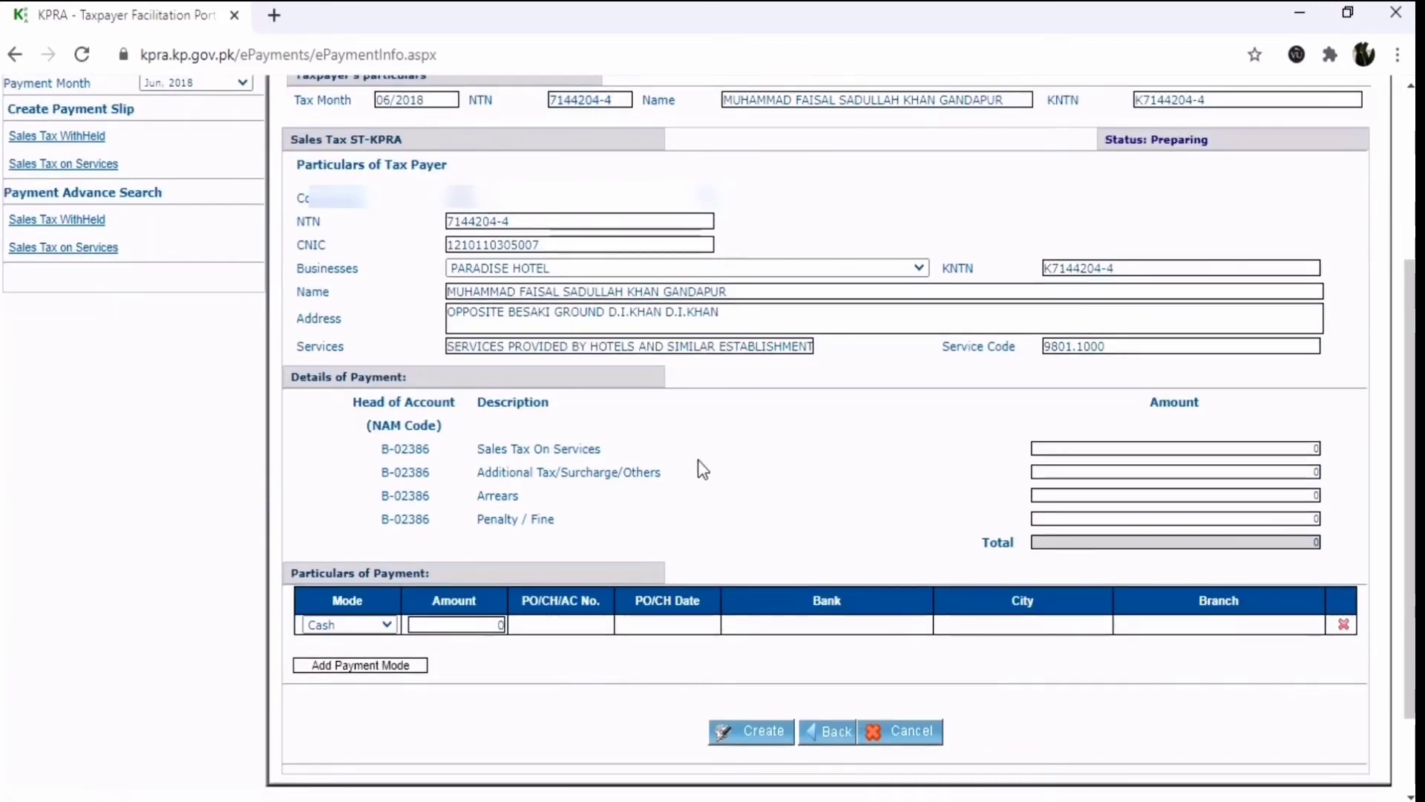
left_click_drag(435, 449, 568, 526)
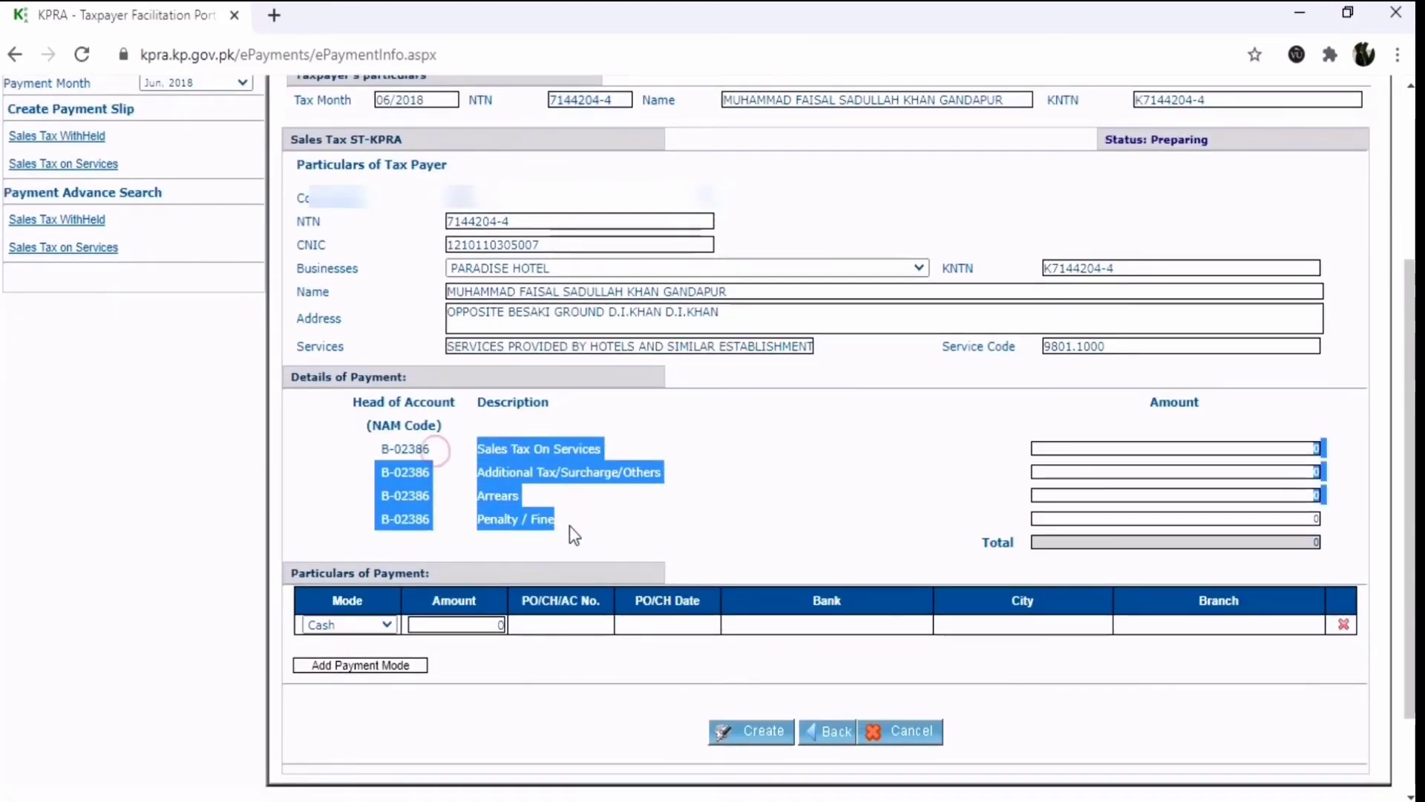
left_click(1124, 516)
left_click(1113, 447)
type("2500")
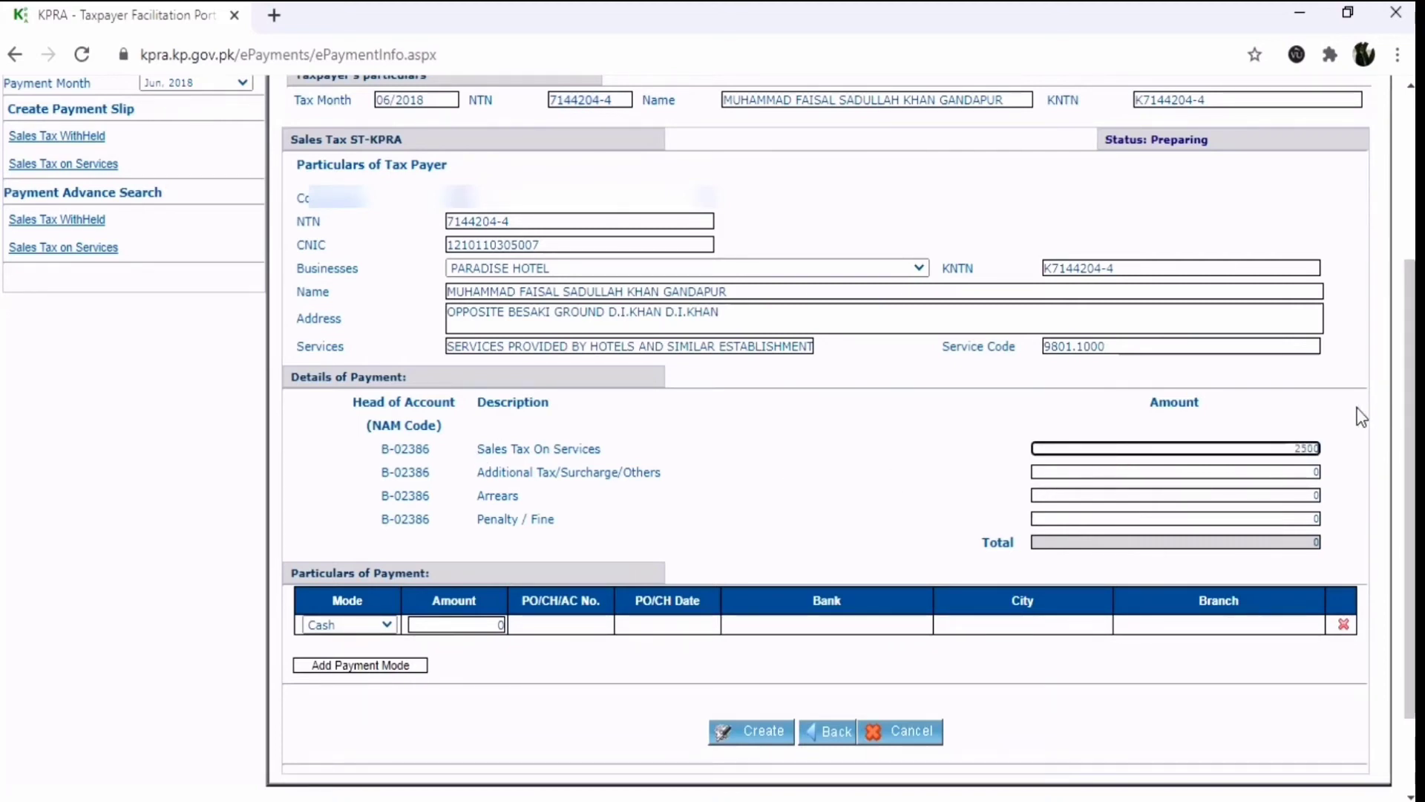
key("Tab")
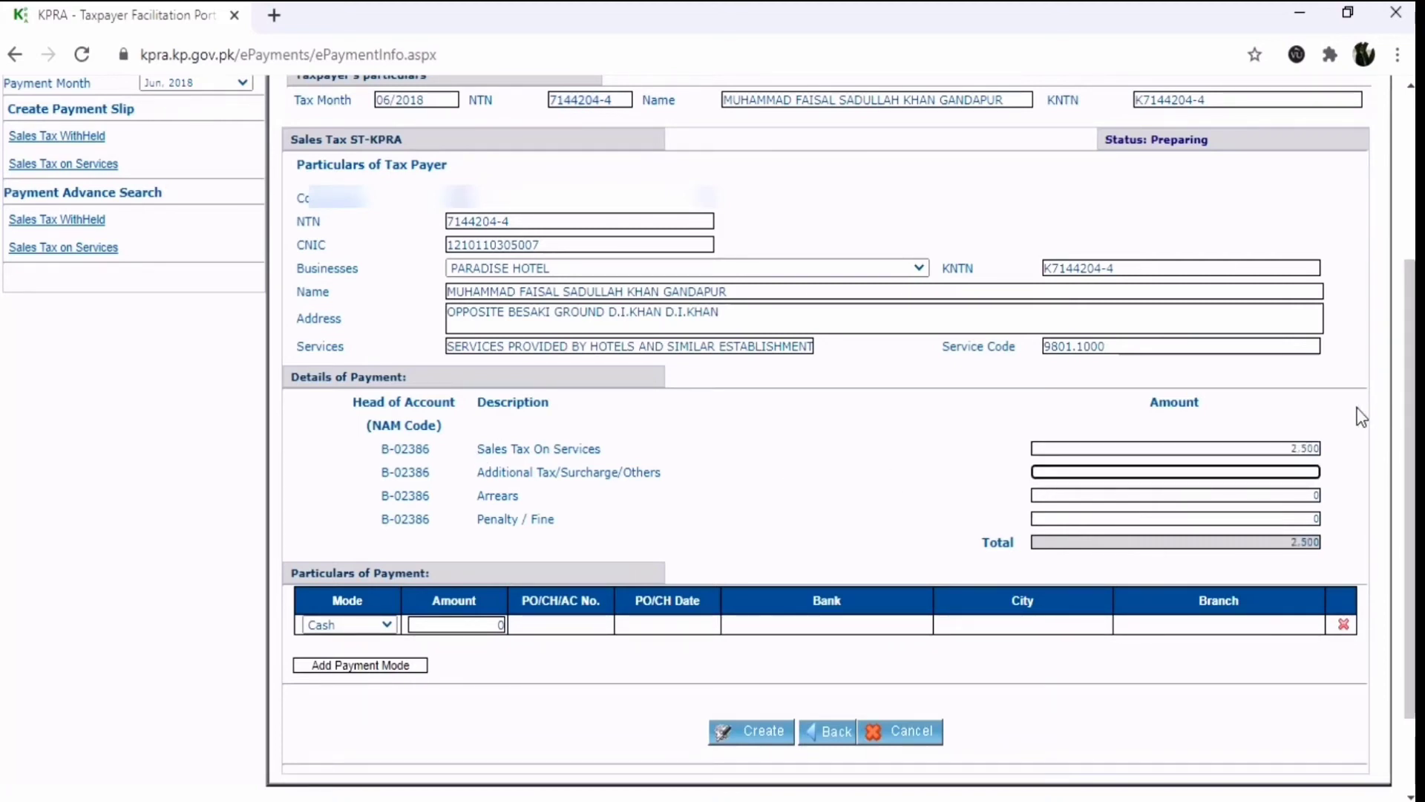
double_click(1307, 543)
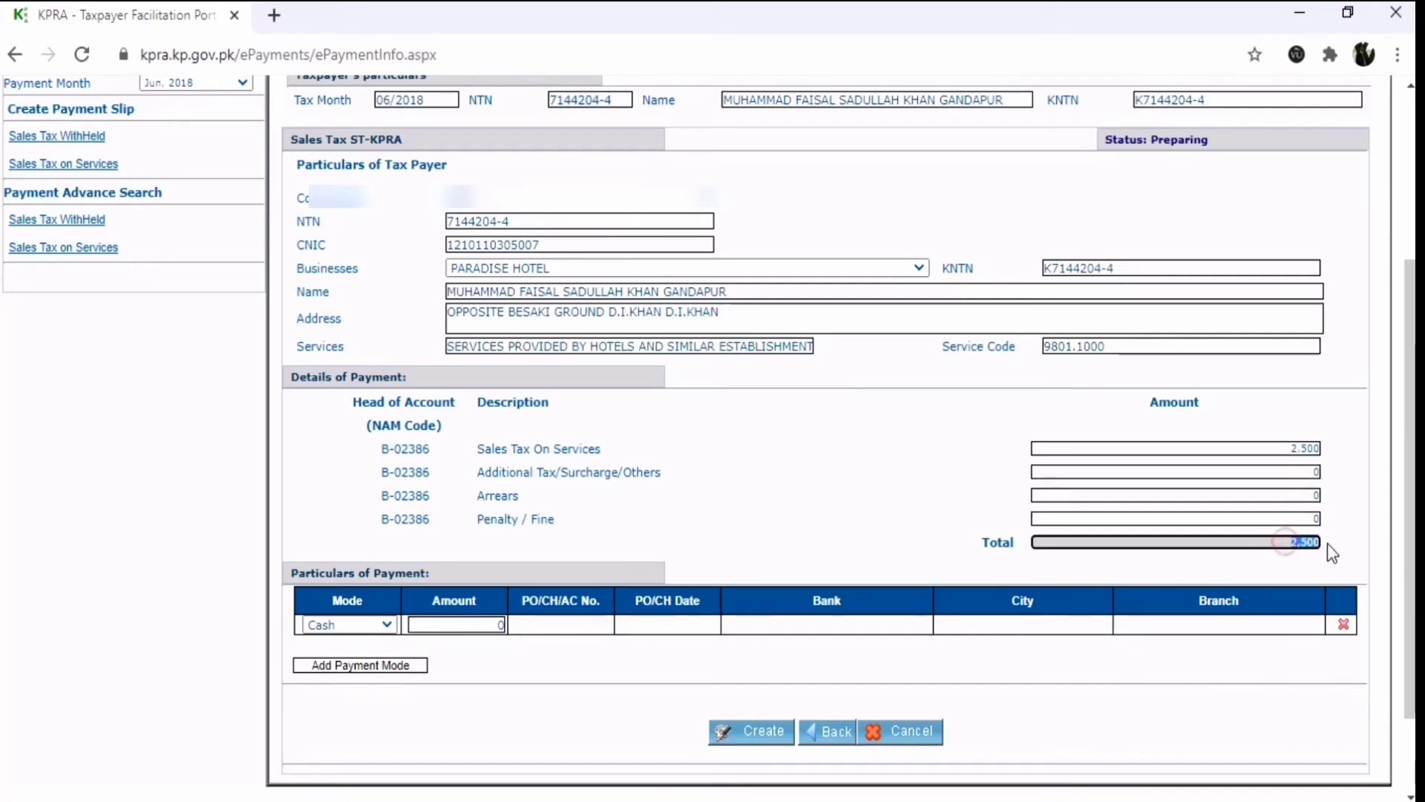
left_click(833, 504)
- Set the payment mode to Cash with an amount of 2,500 in the particulars of payment
left_click(377, 626)
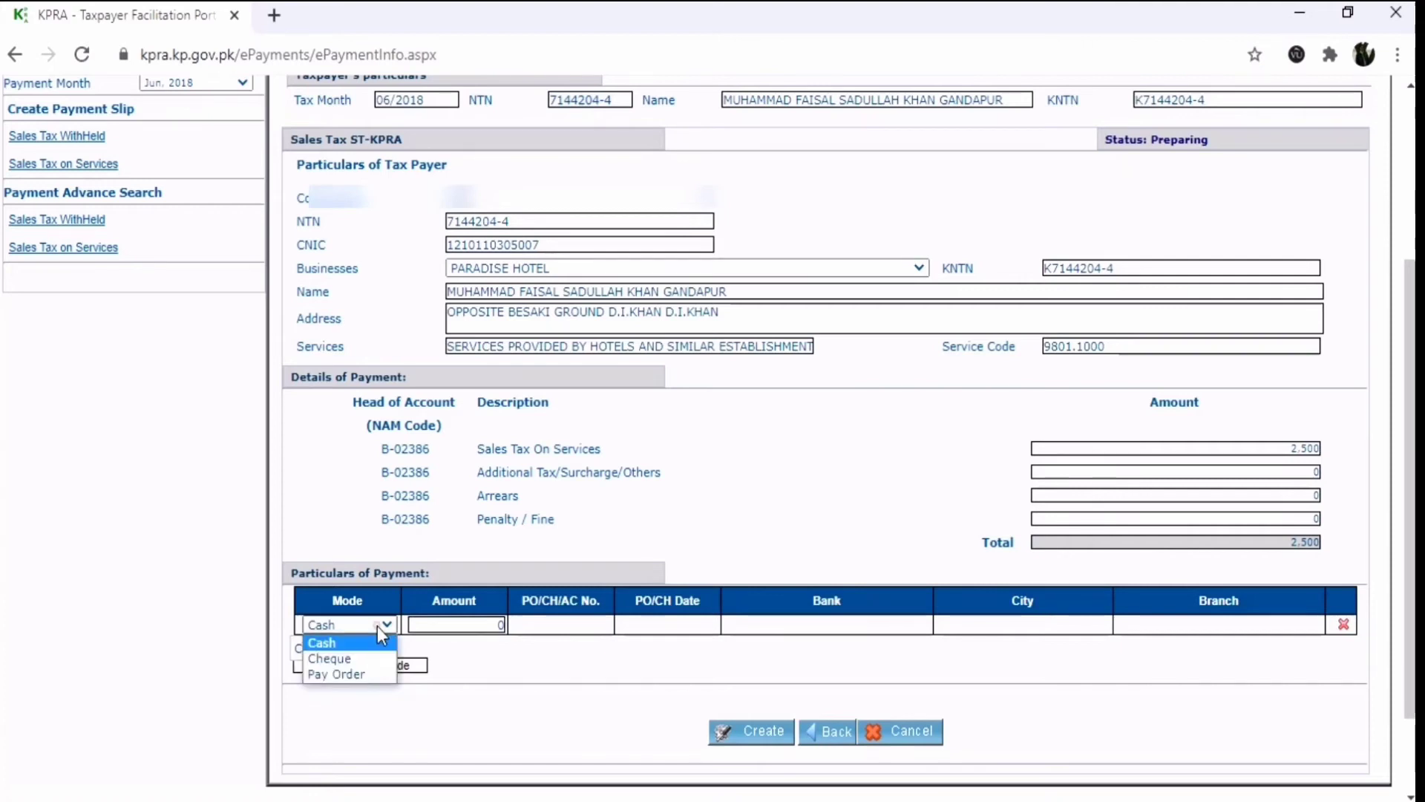
left_click(332, 644)
left_click(456, 625)
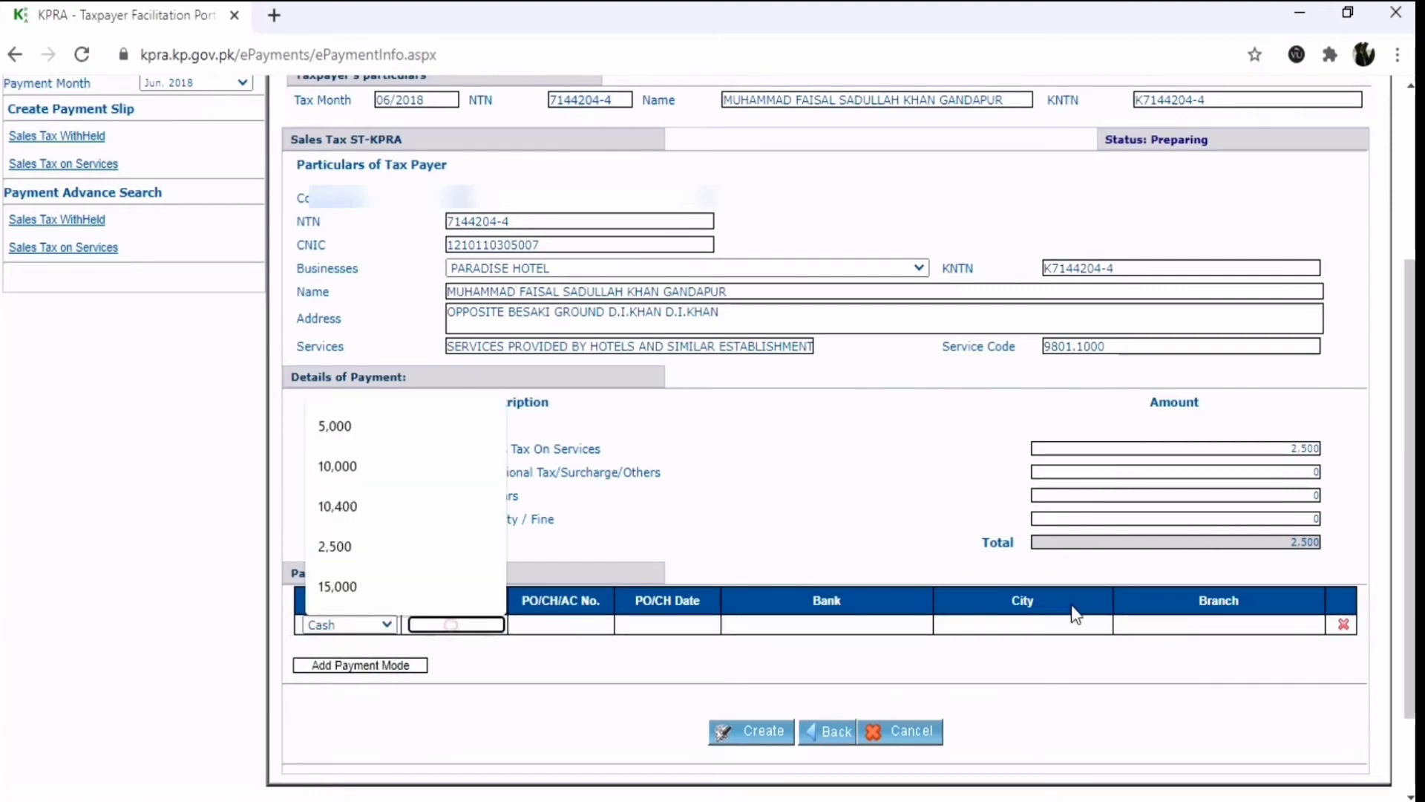
type("2,500")
key("Tab")
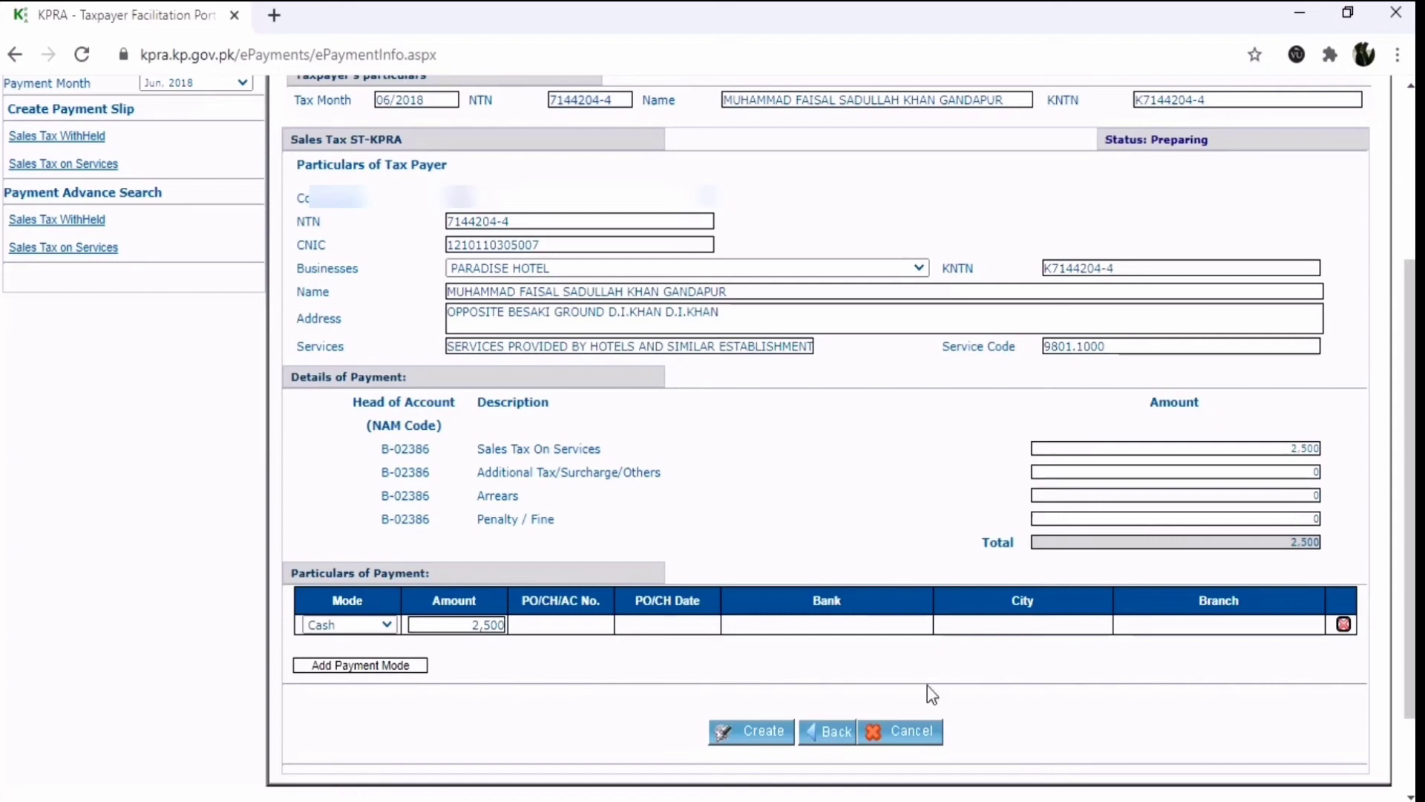
- Create the e-payment slip, review its details and confirm it
left_click(752, 733)
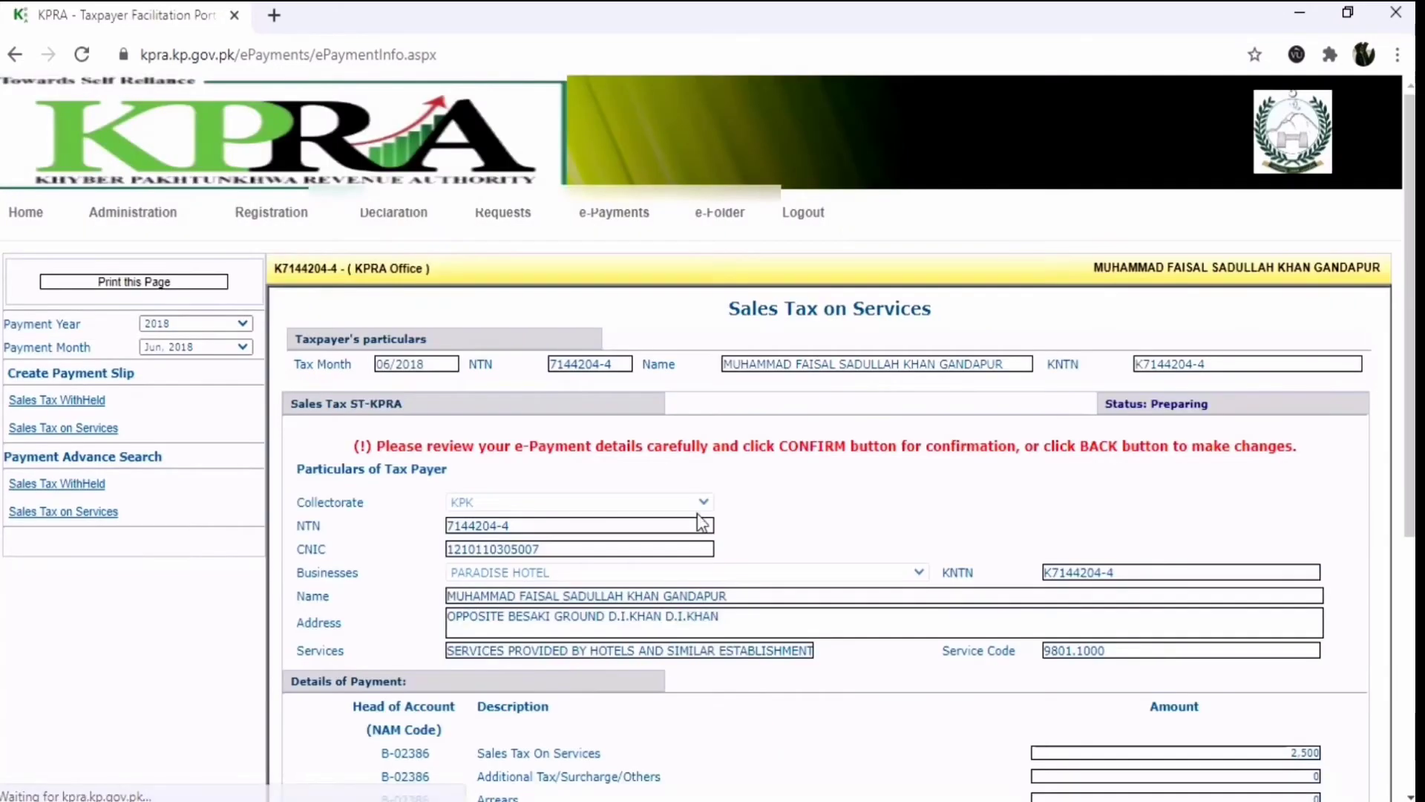
scroll(876, 512, "down", 2)
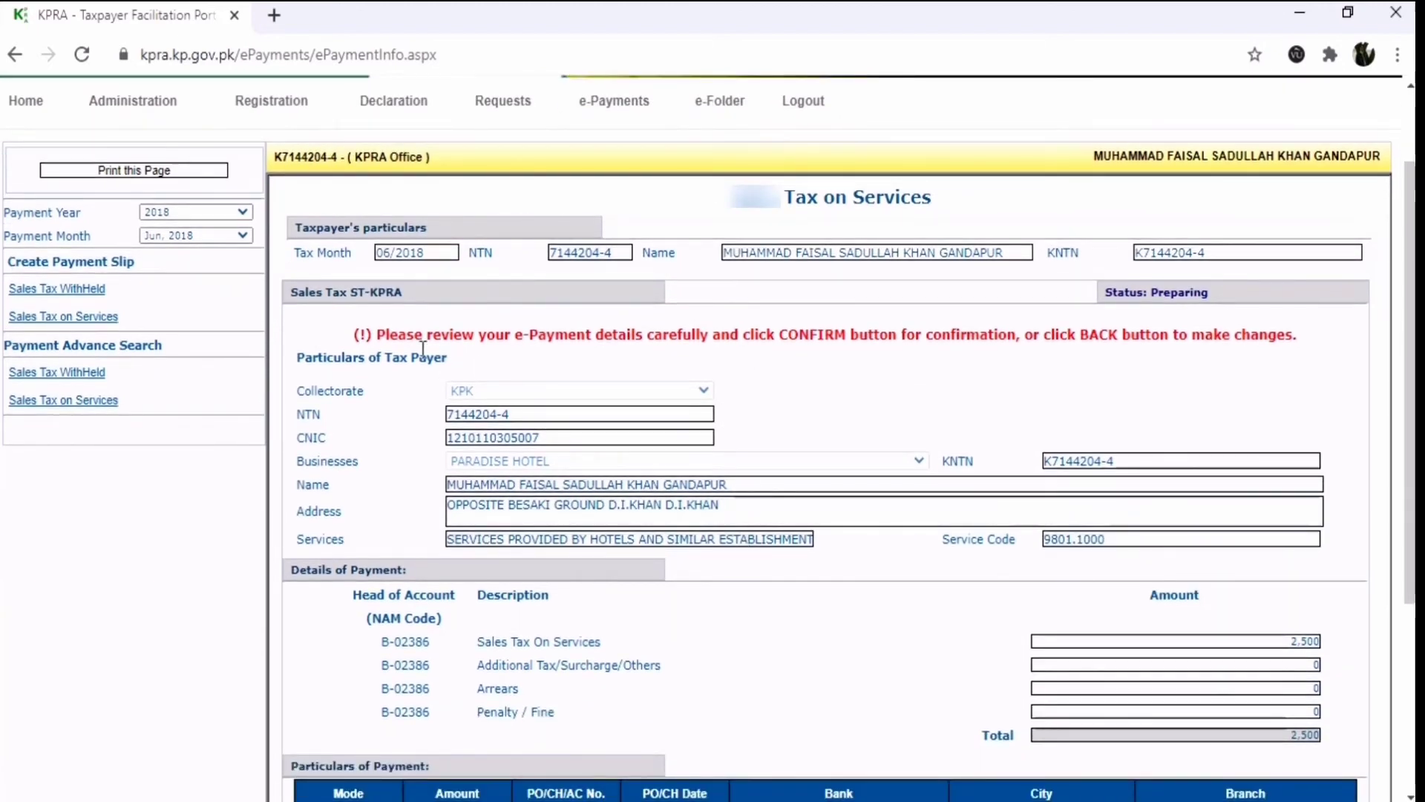
scroll(1006, 539, "down", 4)
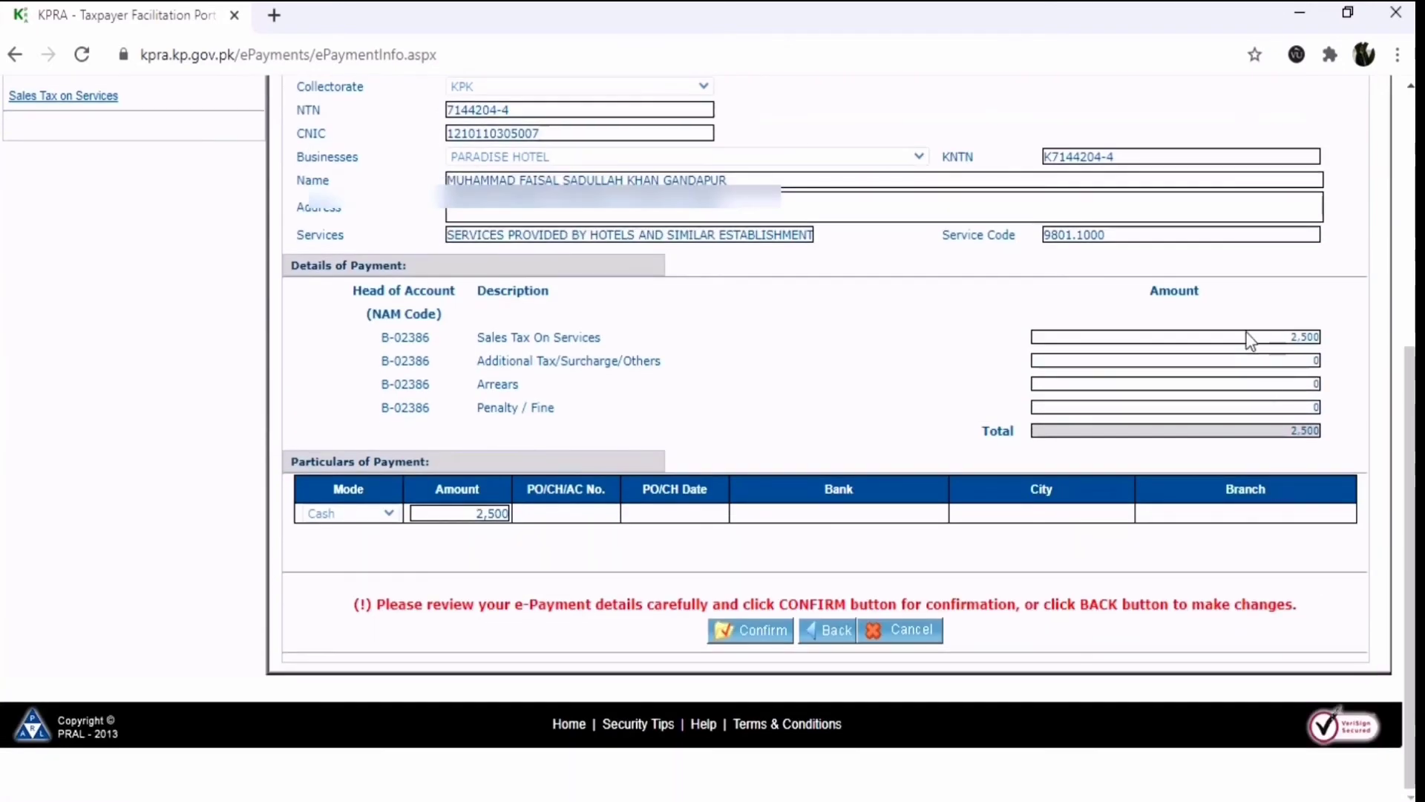
left_click(742, 630)
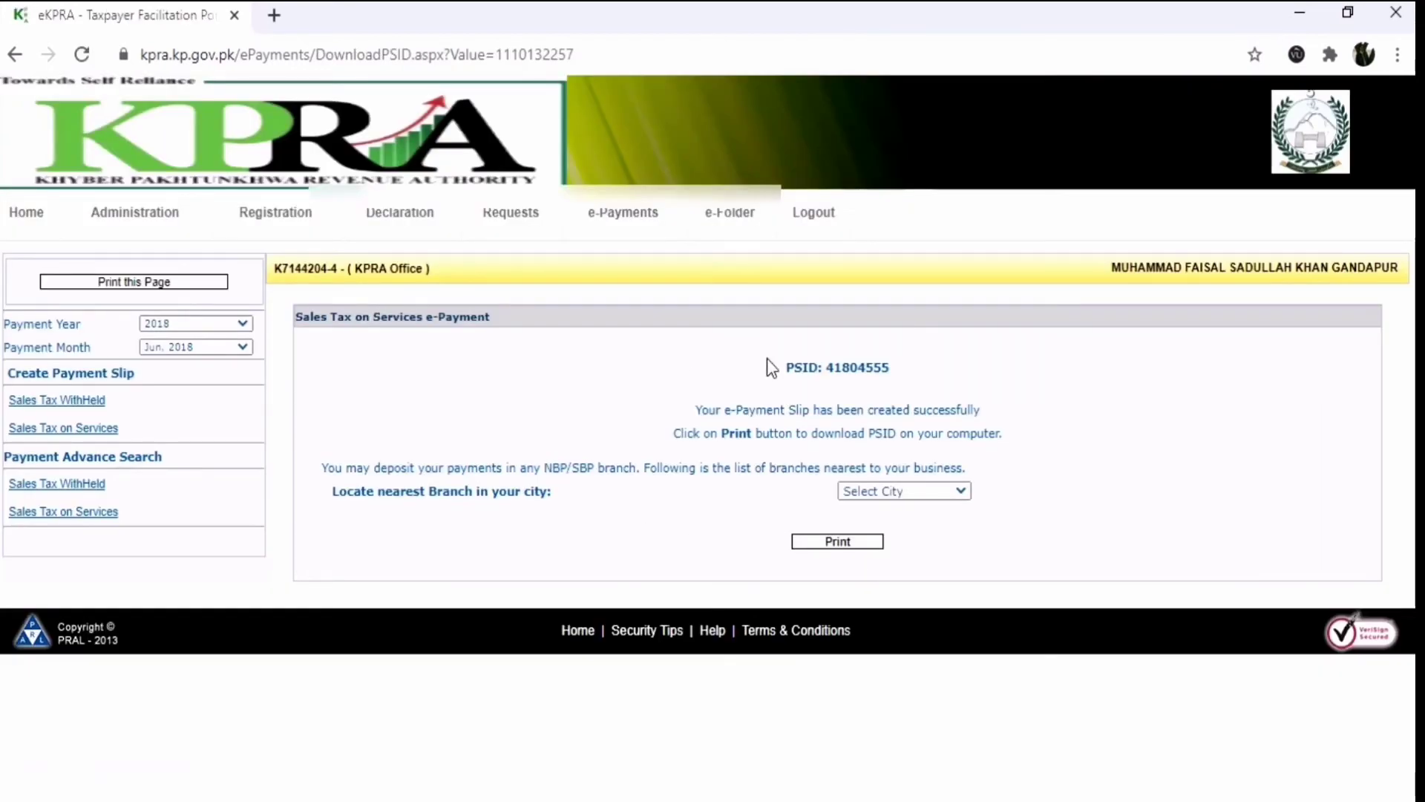
- Look up the nearest bank branch in Peshawar, and download the payment slip PDF and open it
left_click(878, 490)
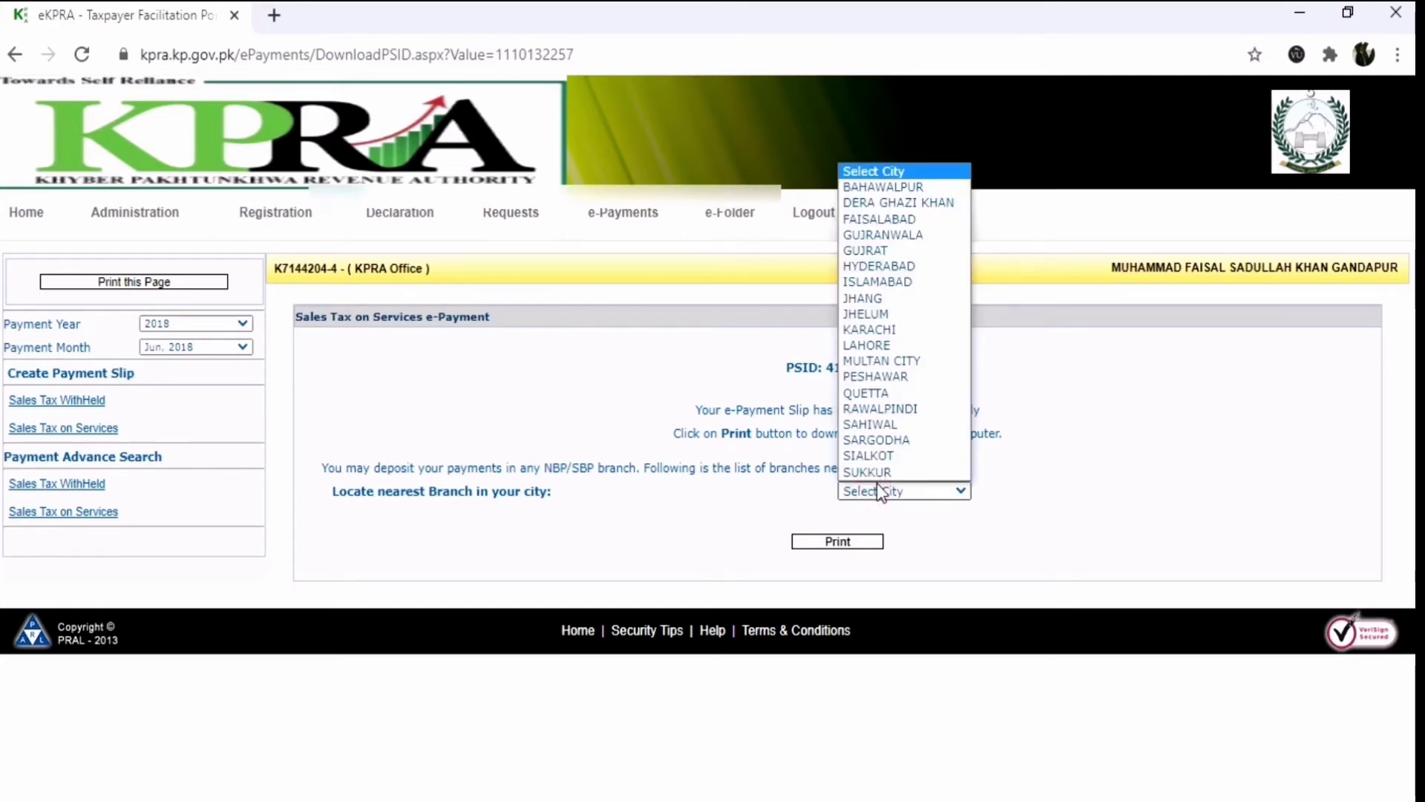
left_click(864, 379)
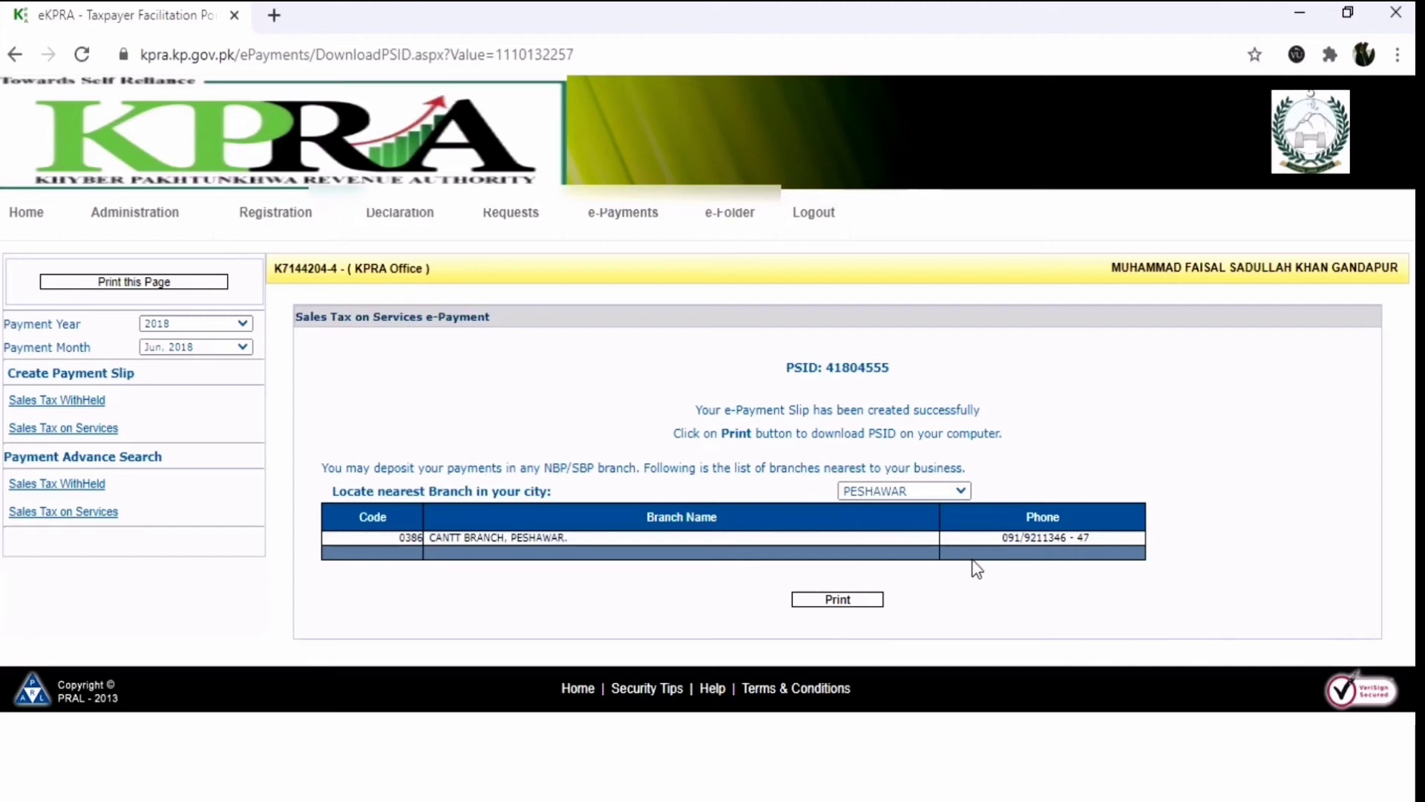
left_click(844, 596)
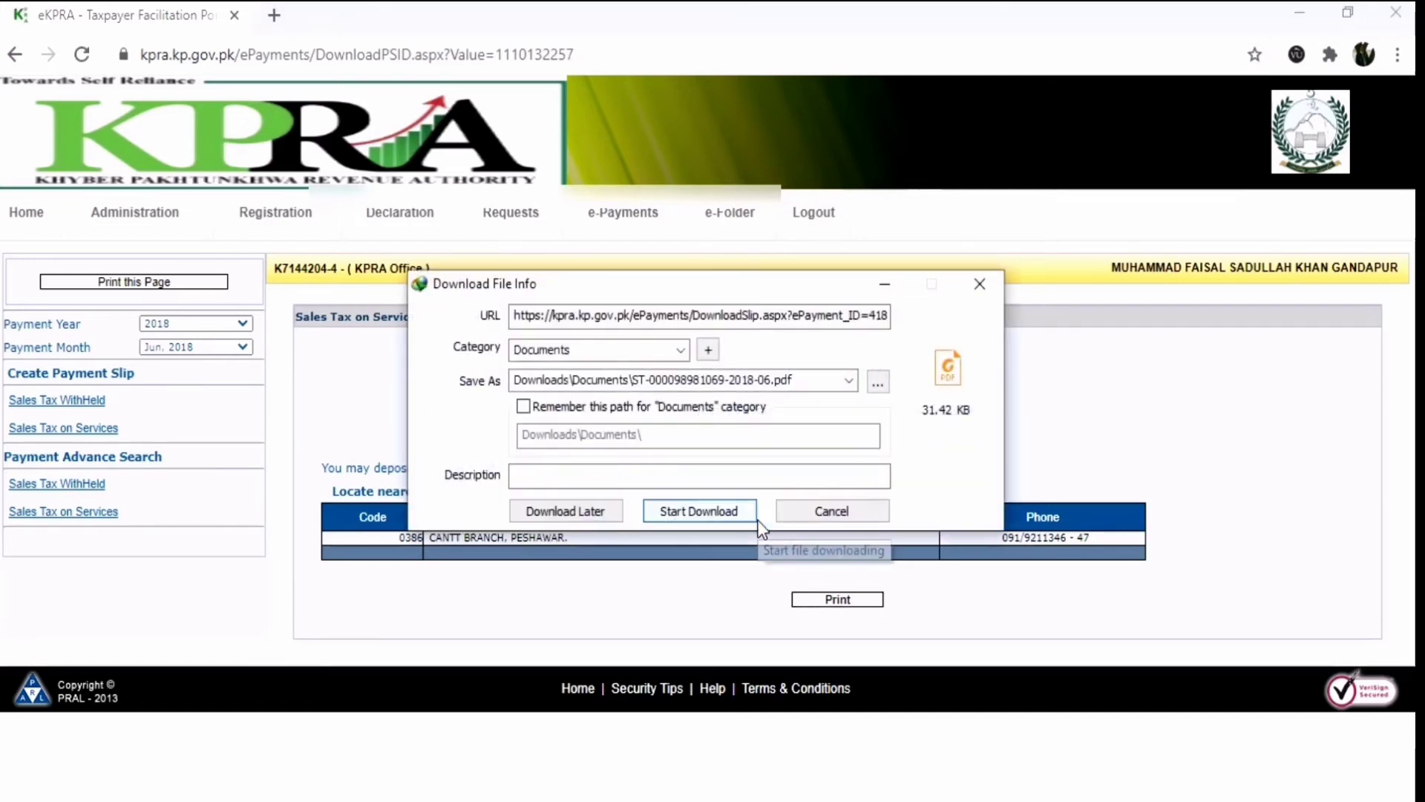
left_click(699, 512)
left_click(523, 481)
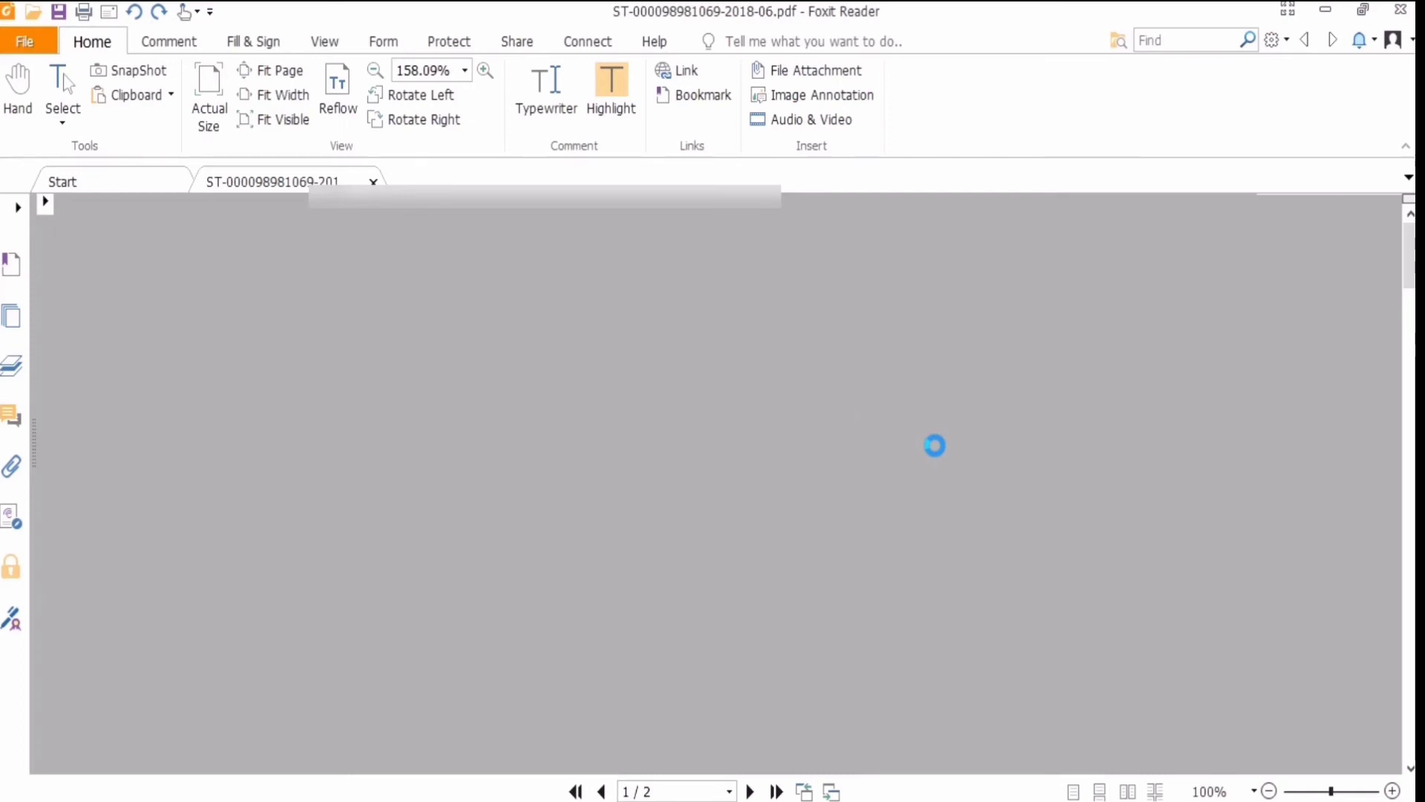
- Examine the tax payment challan form, including its PSID, taxpayer particulars, amounts, payment mode, declaration and the note to the bank
scroll(805, 423, "down", 2)
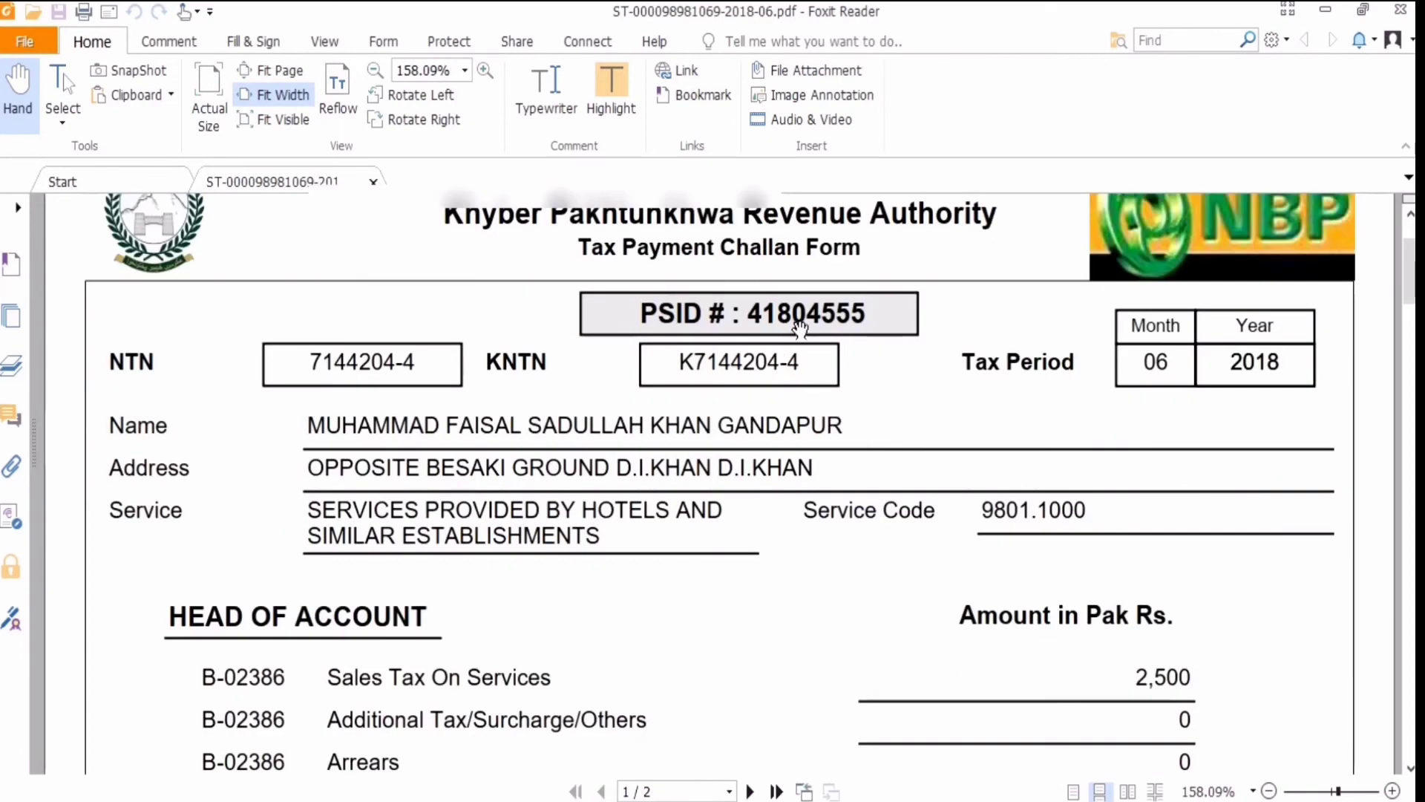
scroll(741, 282, "up", 1)
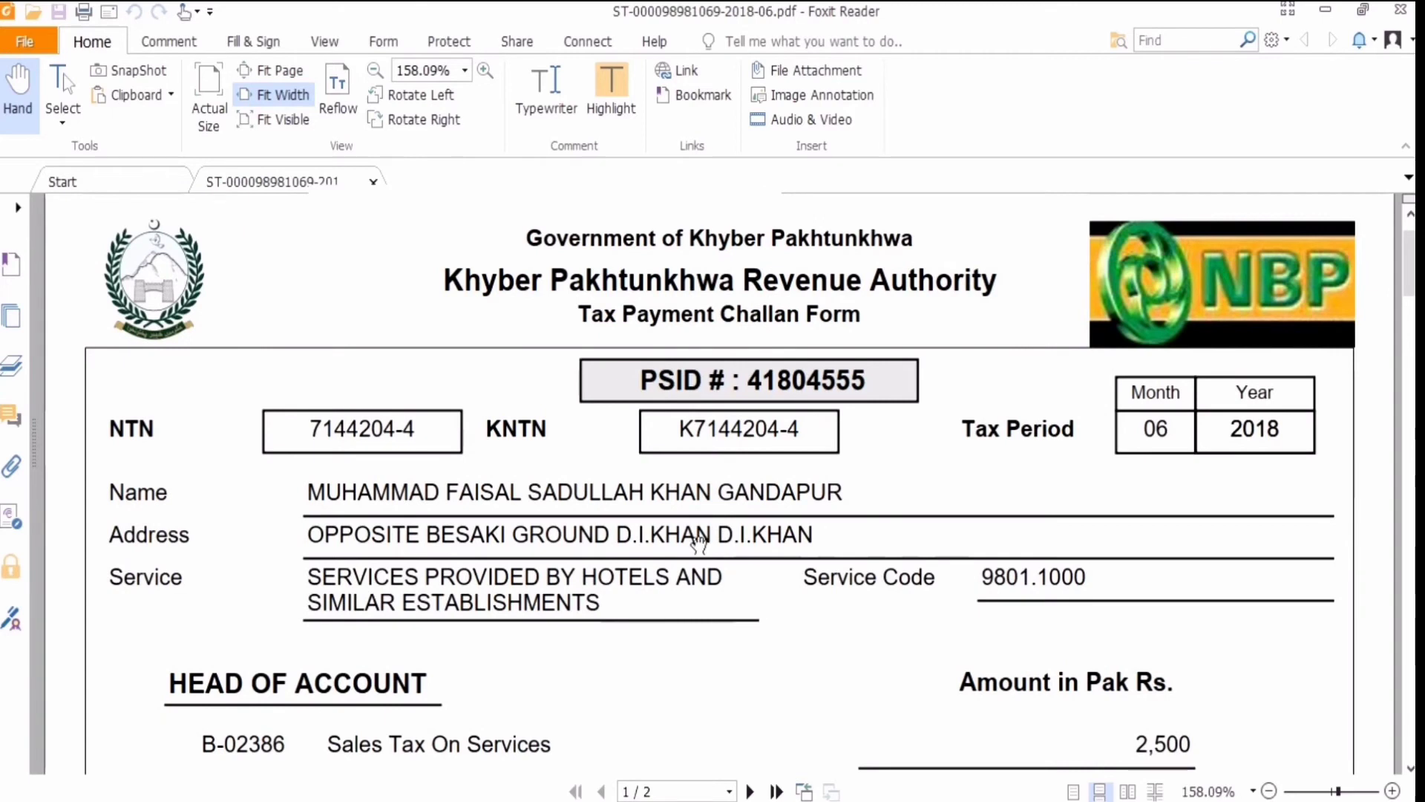
scroll(699, 542, "down", 1)
left_click_drag(777, 443, 777, 414)
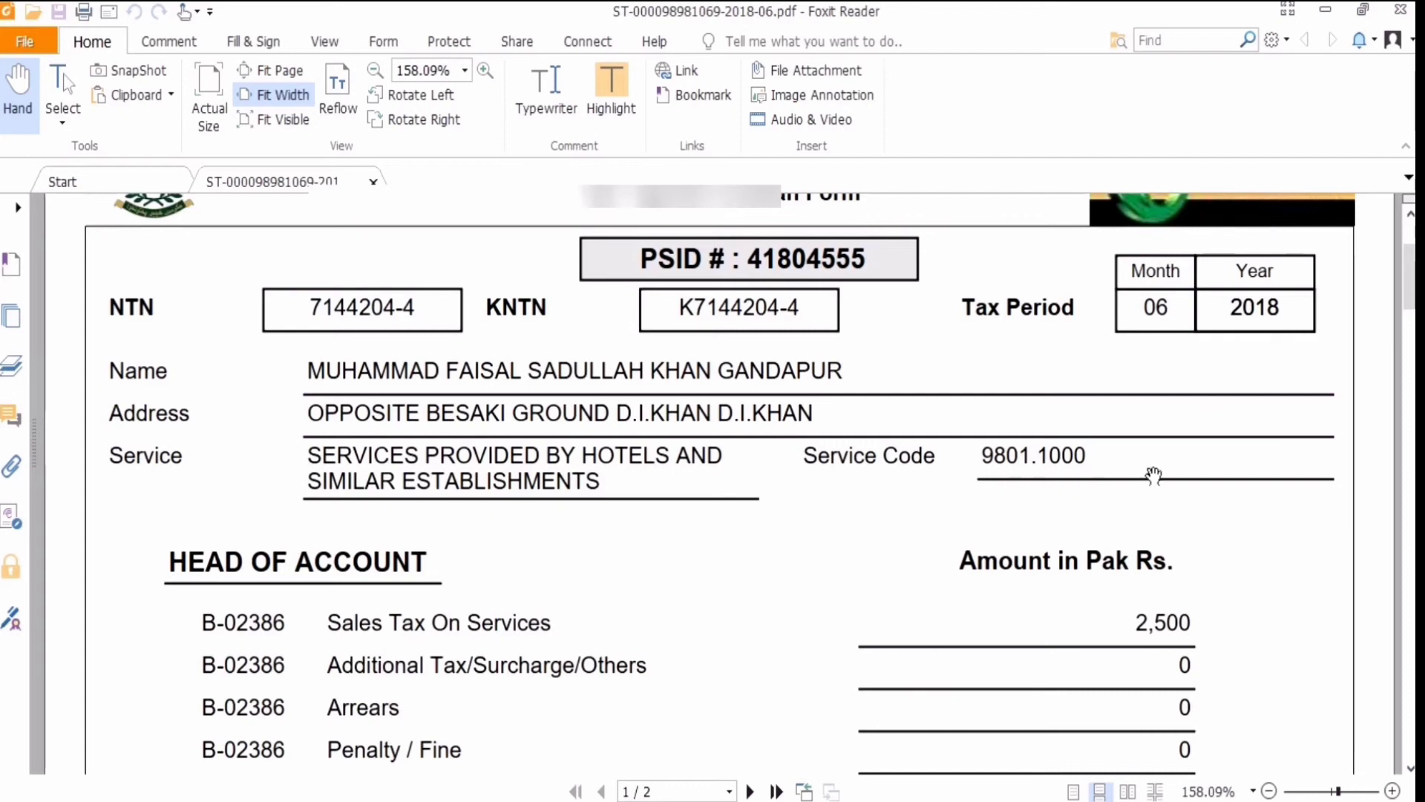
scroll(1077, 479, "down", 1)
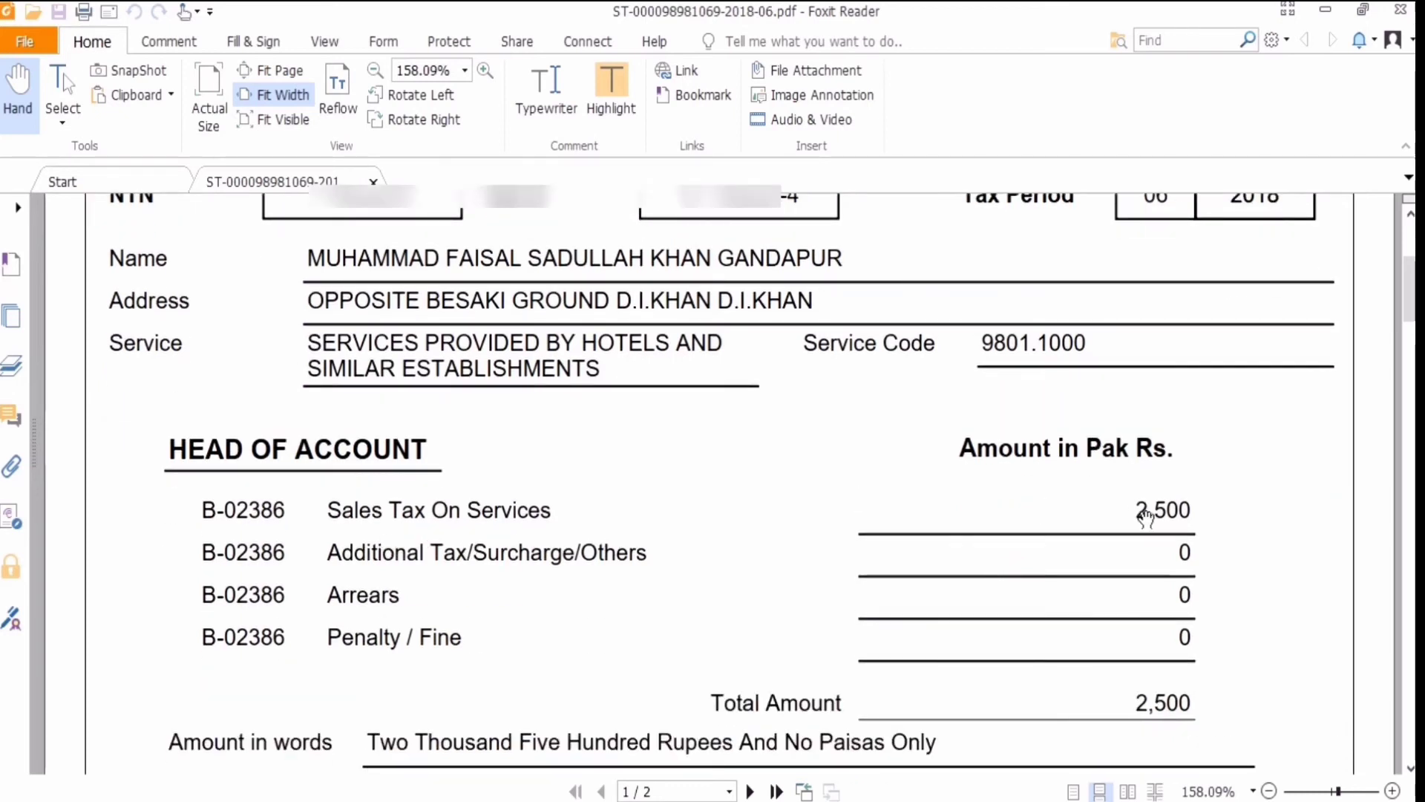
scroll(840, 598, "down", 2)
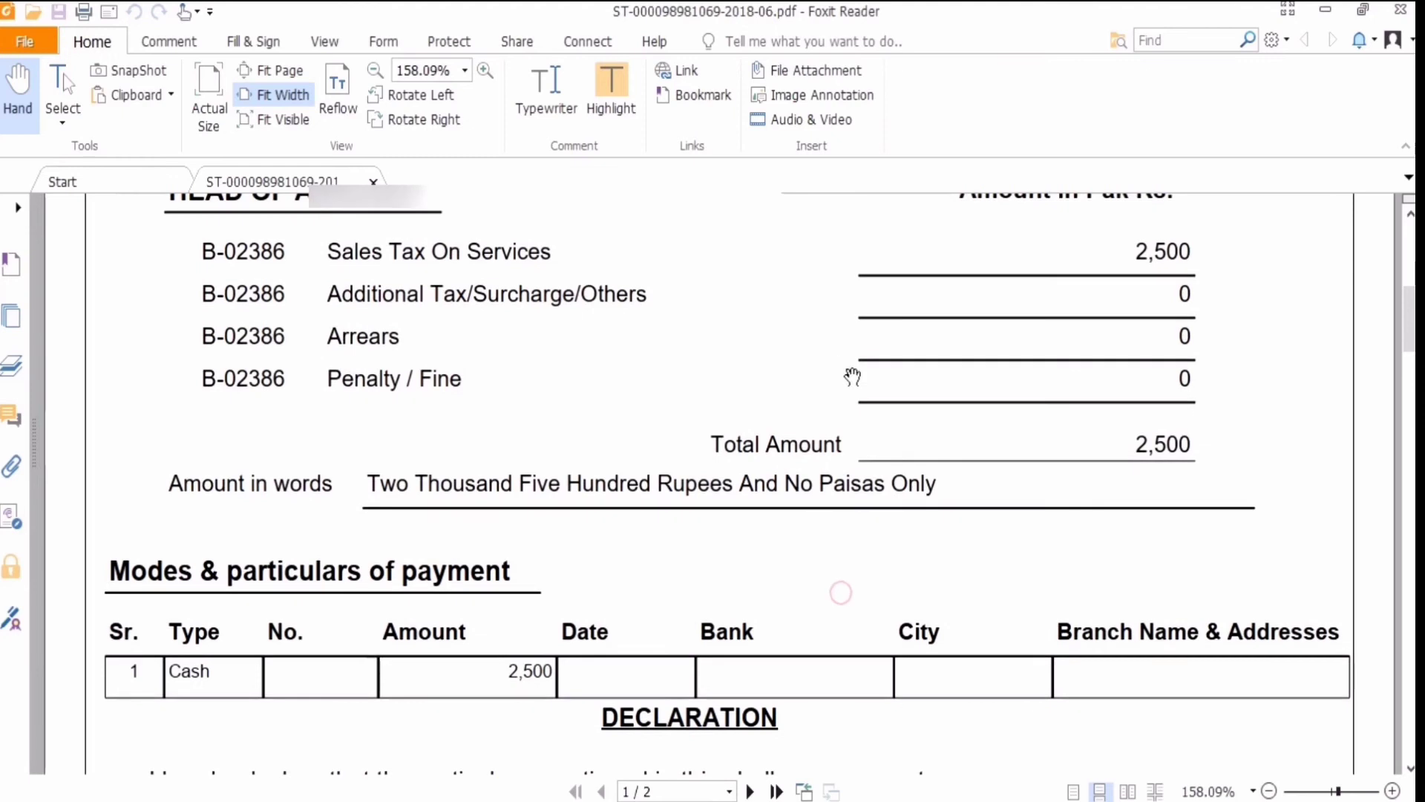
scroll(557, 645, "down", 5)
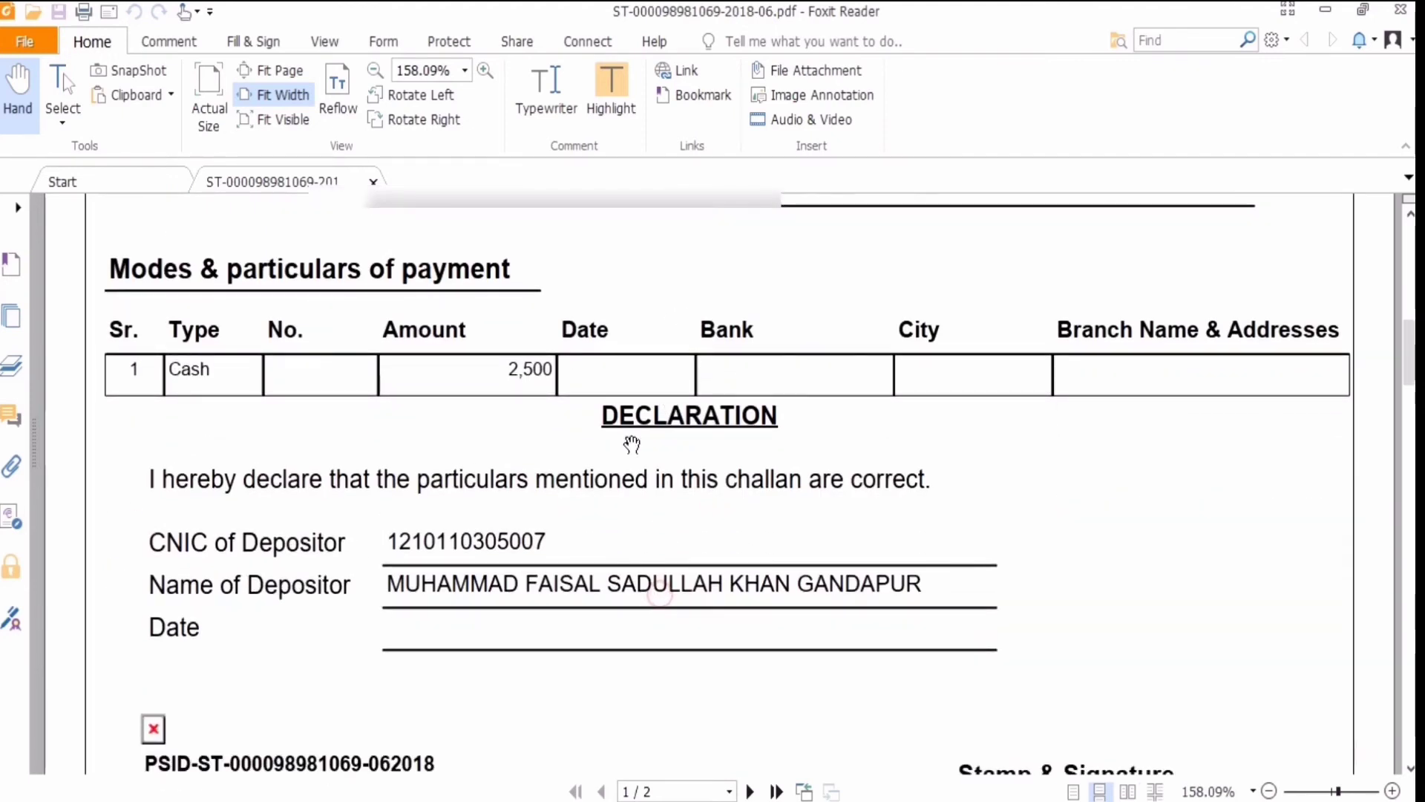
scroll(787, 312, "down", 2)
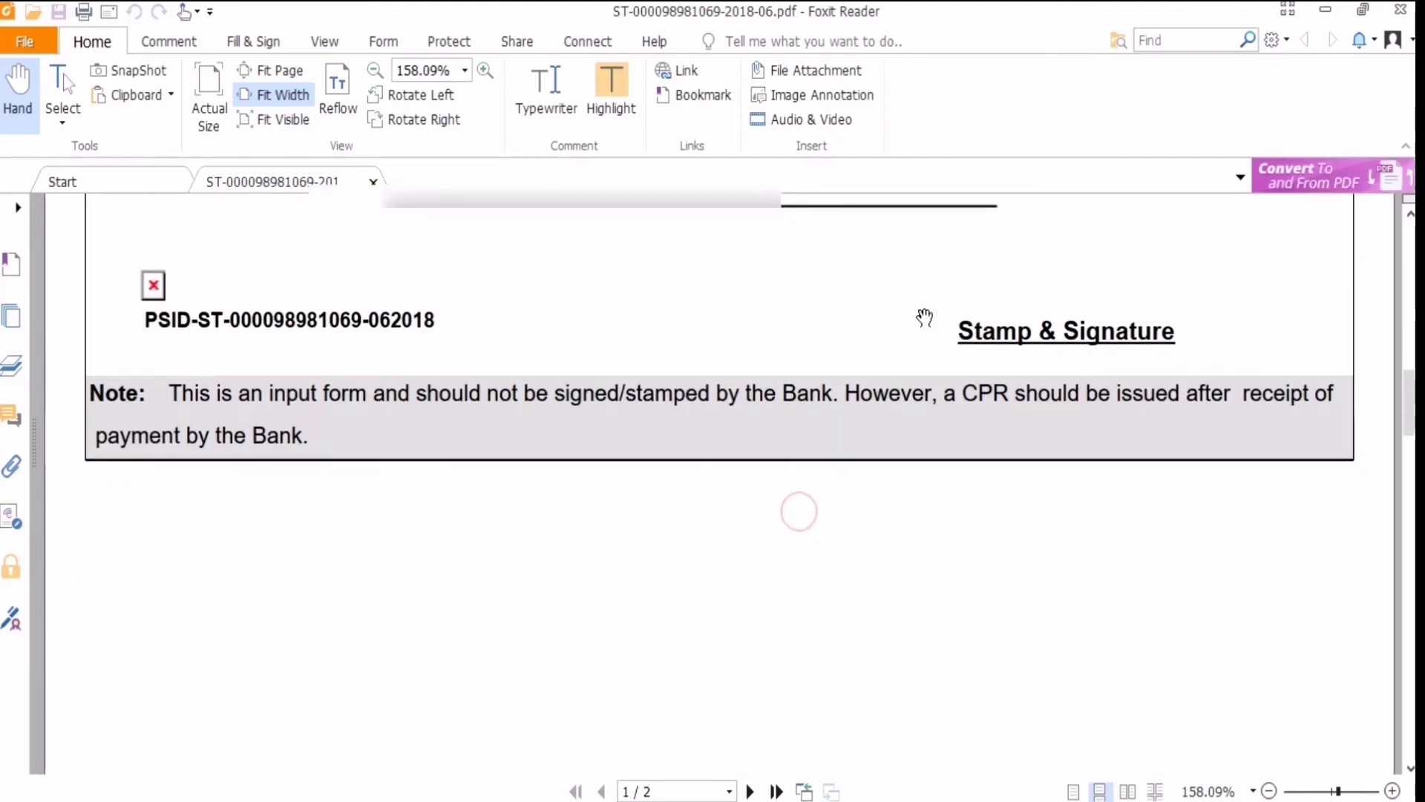
scroll(923, 318, "up", 3)
scroll(770, 285, "up", 6)
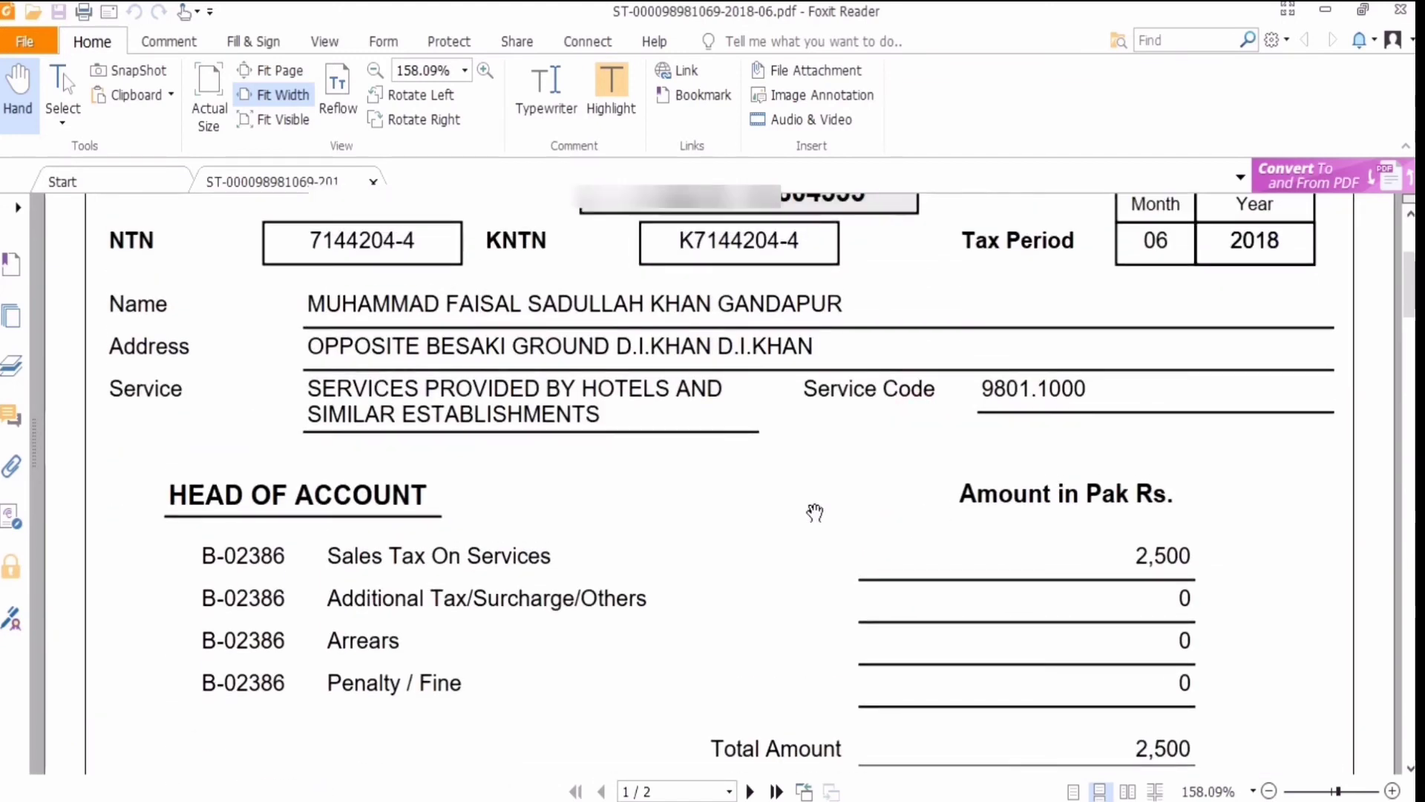
scroll(815, 512, "up", 2)
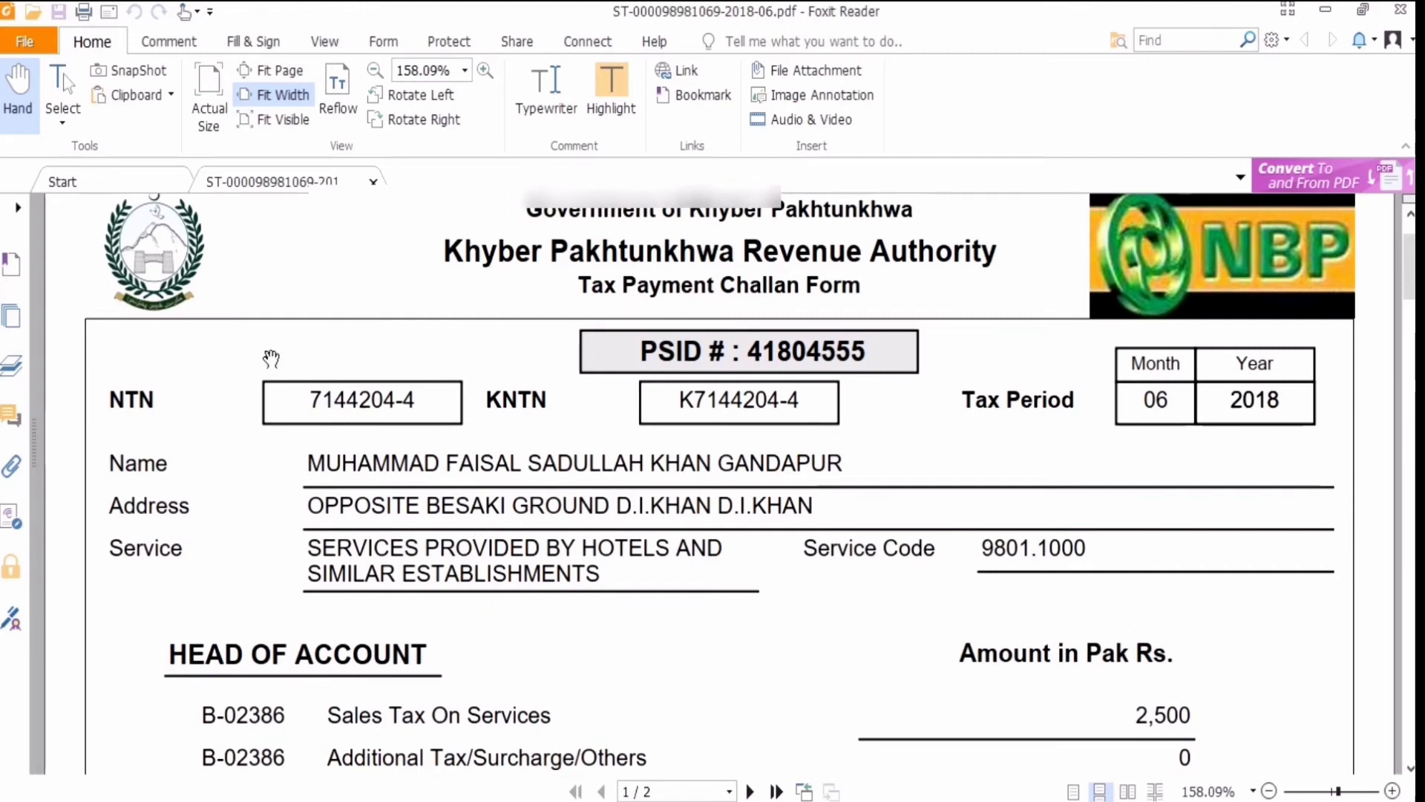
- Close the challan PDF and open the Sales Tax on Services Return for the June 2018 tax period
left_click(1396, 14)
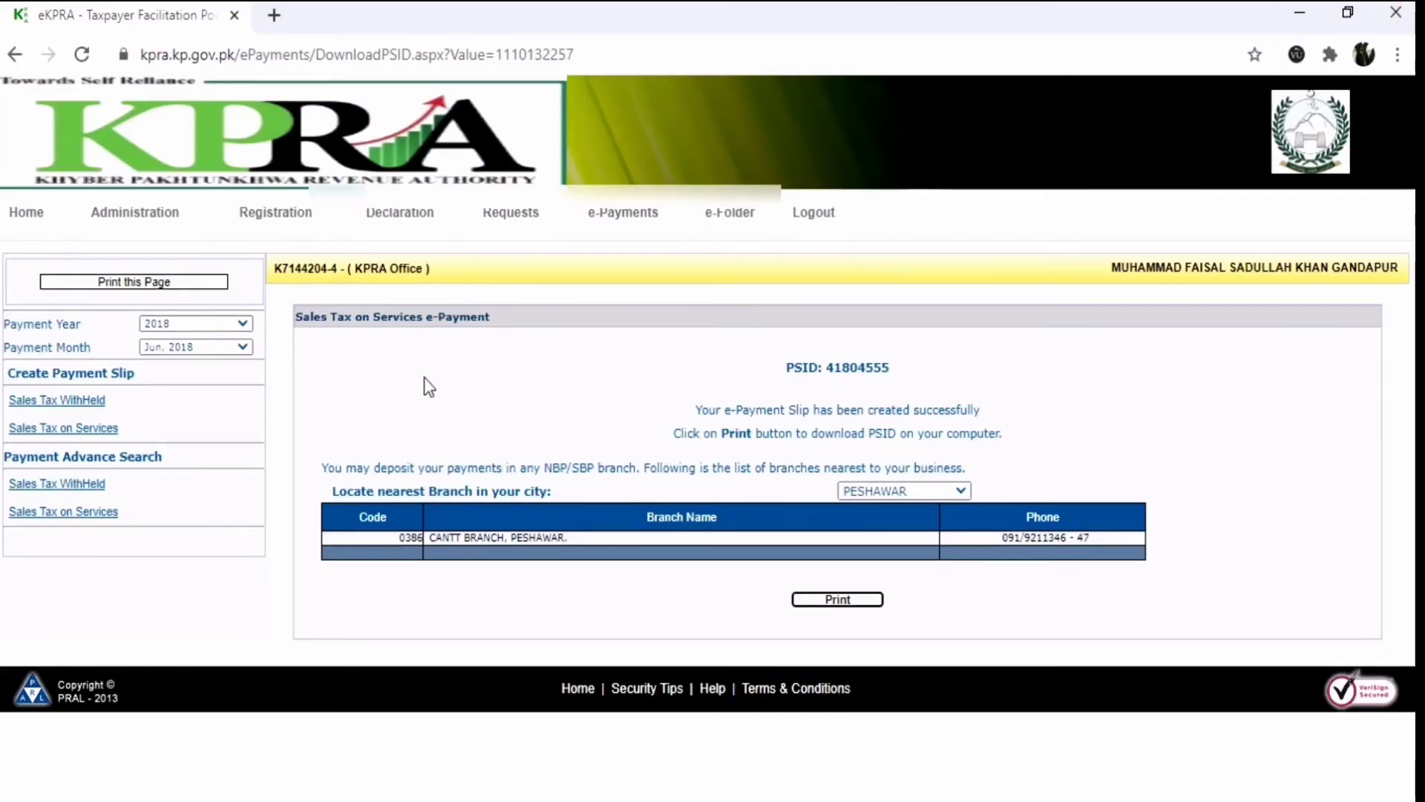
mouse_move(401, 215)
left_click(475, 273)
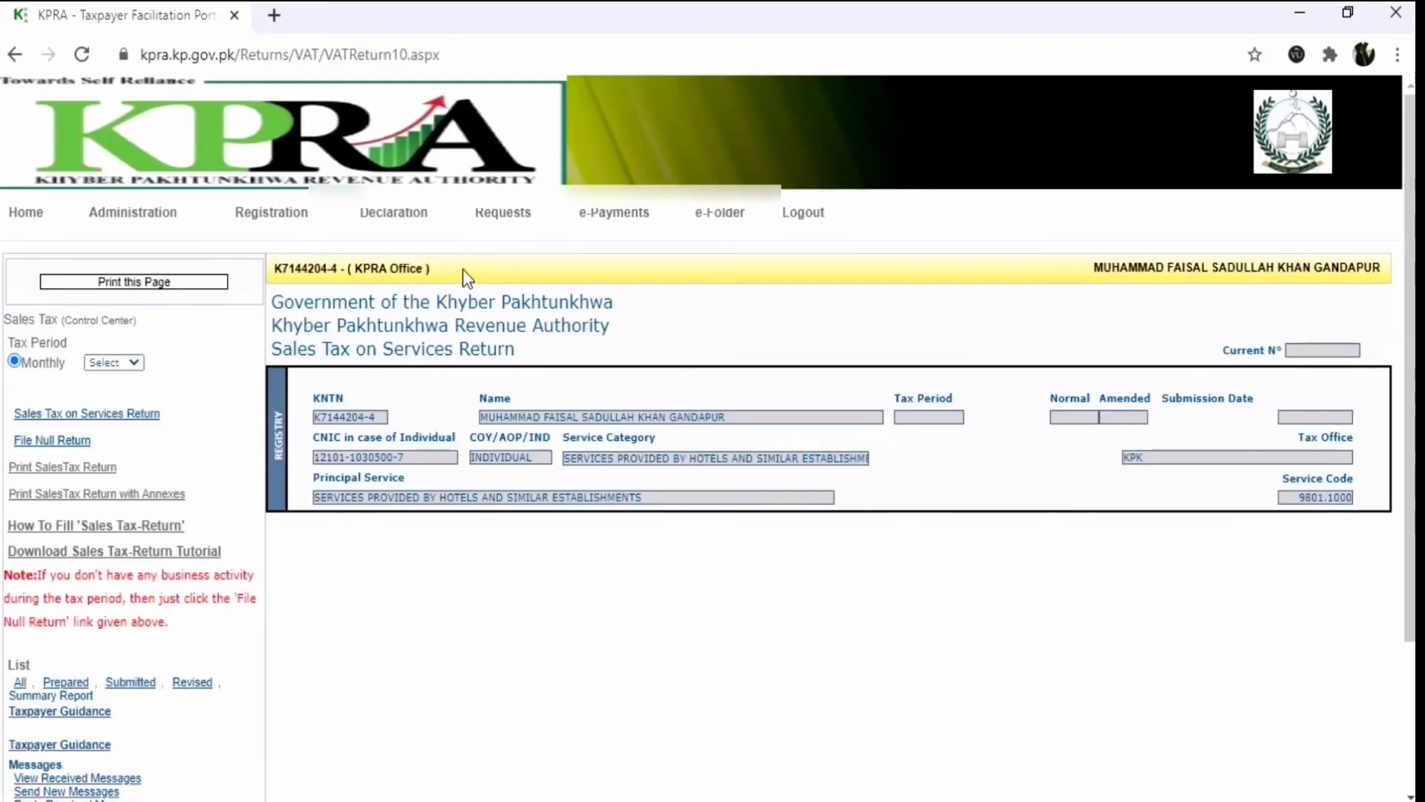
left_click(100, 364)
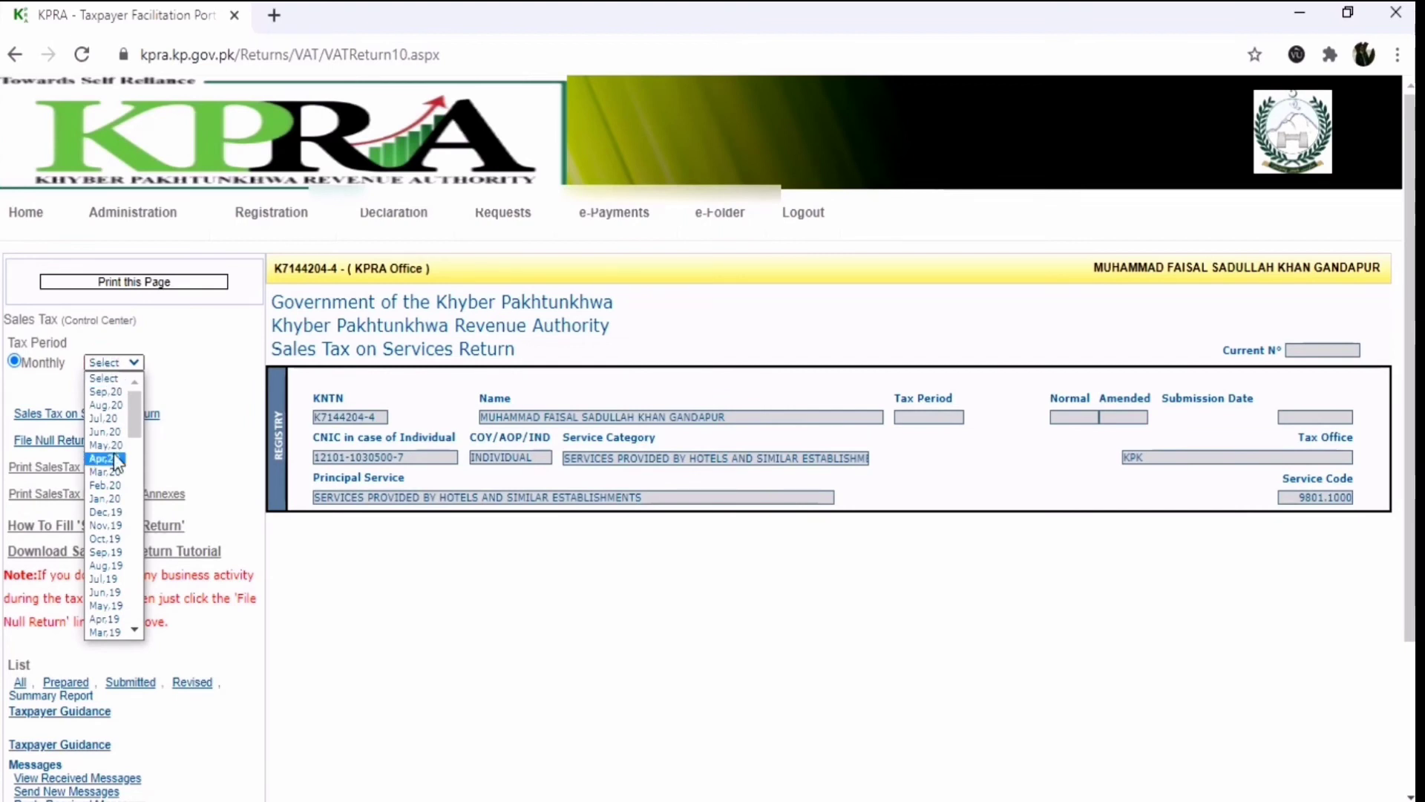
left_click(133, 630)
left_click(133, 632)
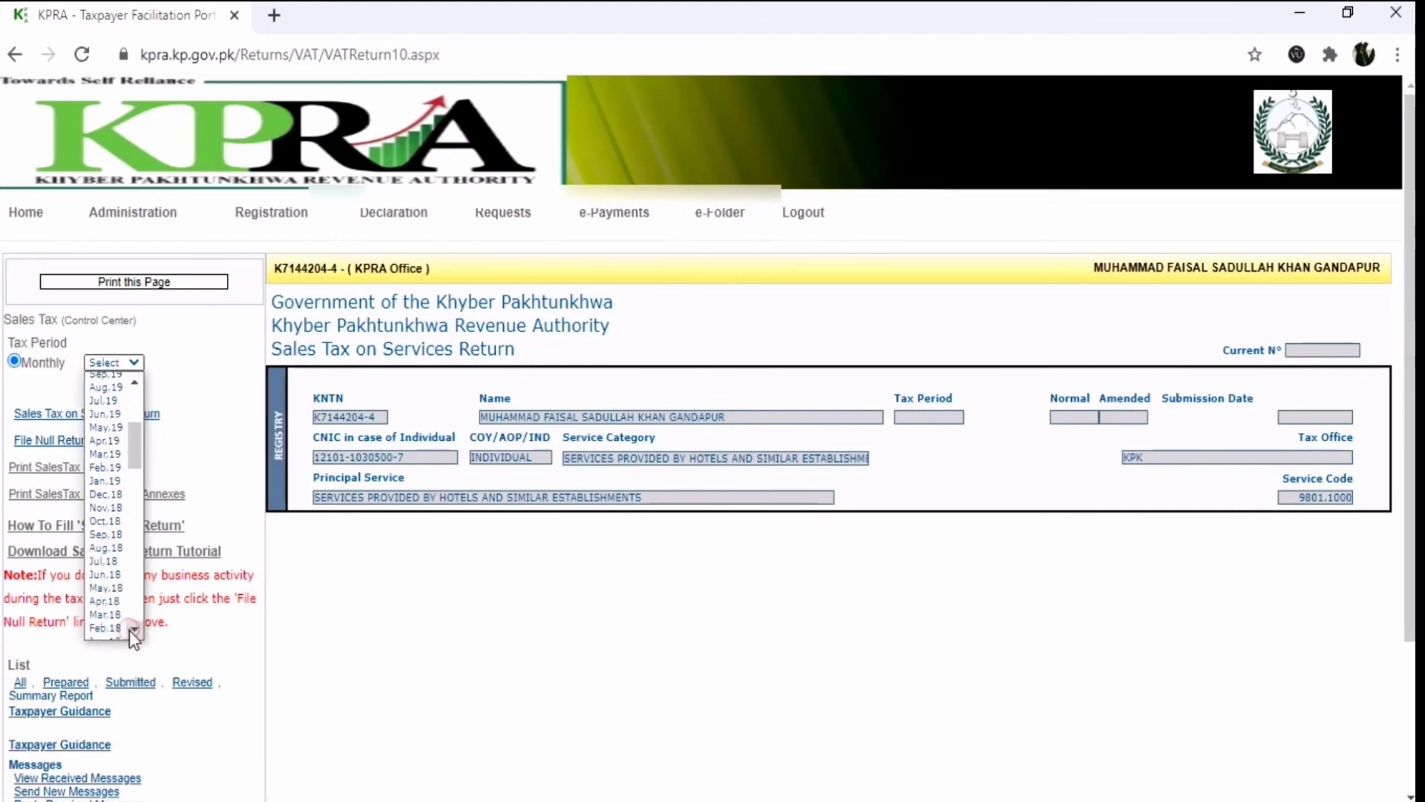
left_click(101, 577)
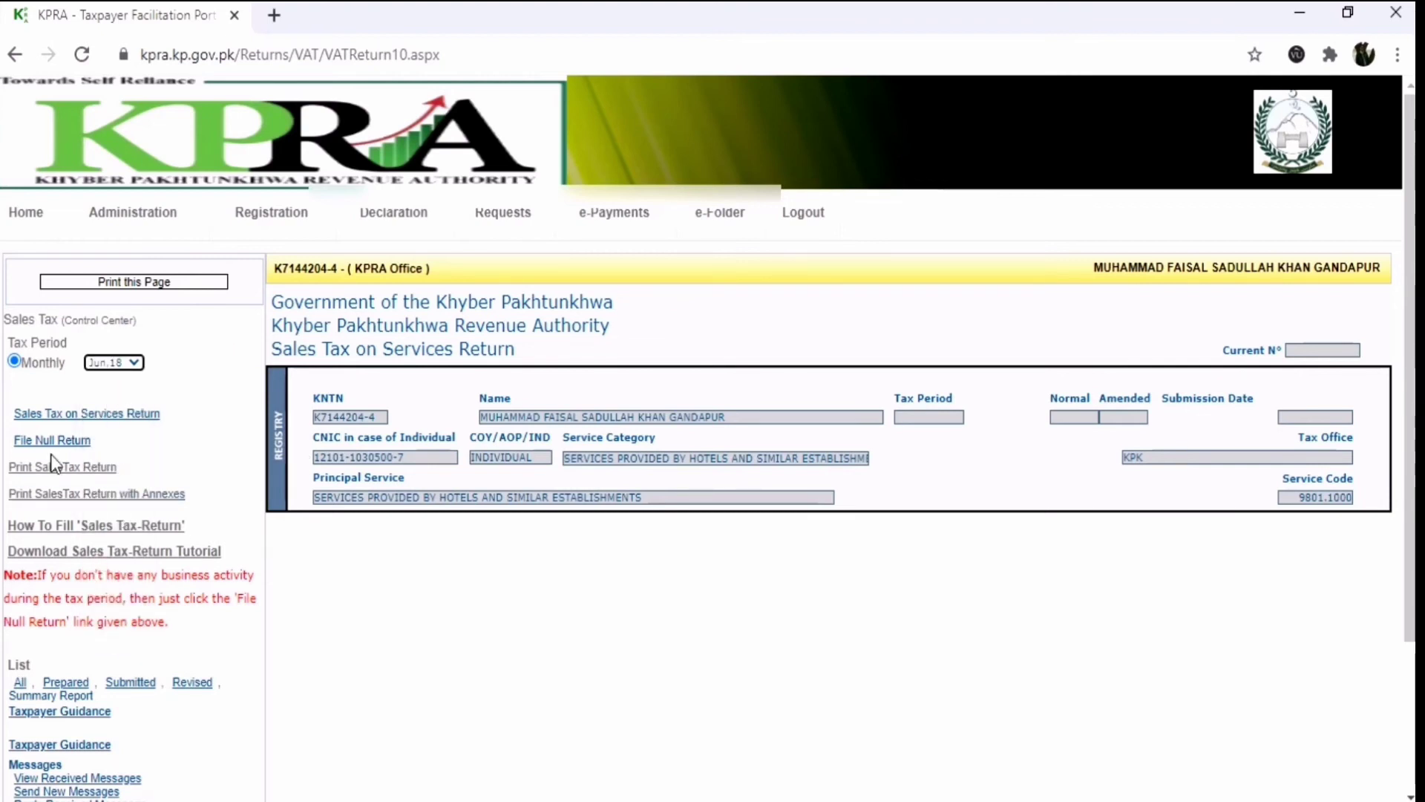
left_click(66, 413)
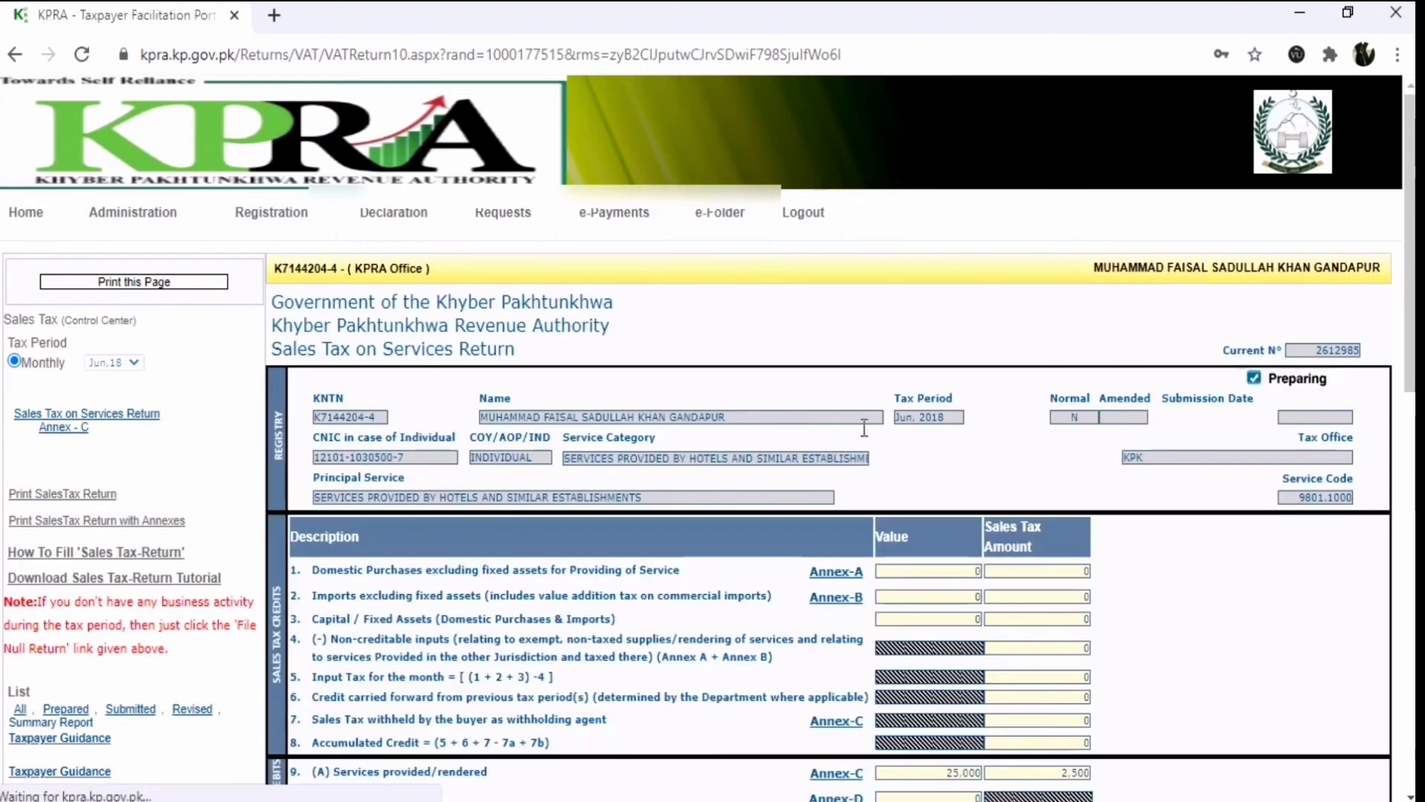
- Review the return's payable and paid amounts, and verify the return
scroll(885, 431, "down", 5)
scroll(891, 430, "down", 5)
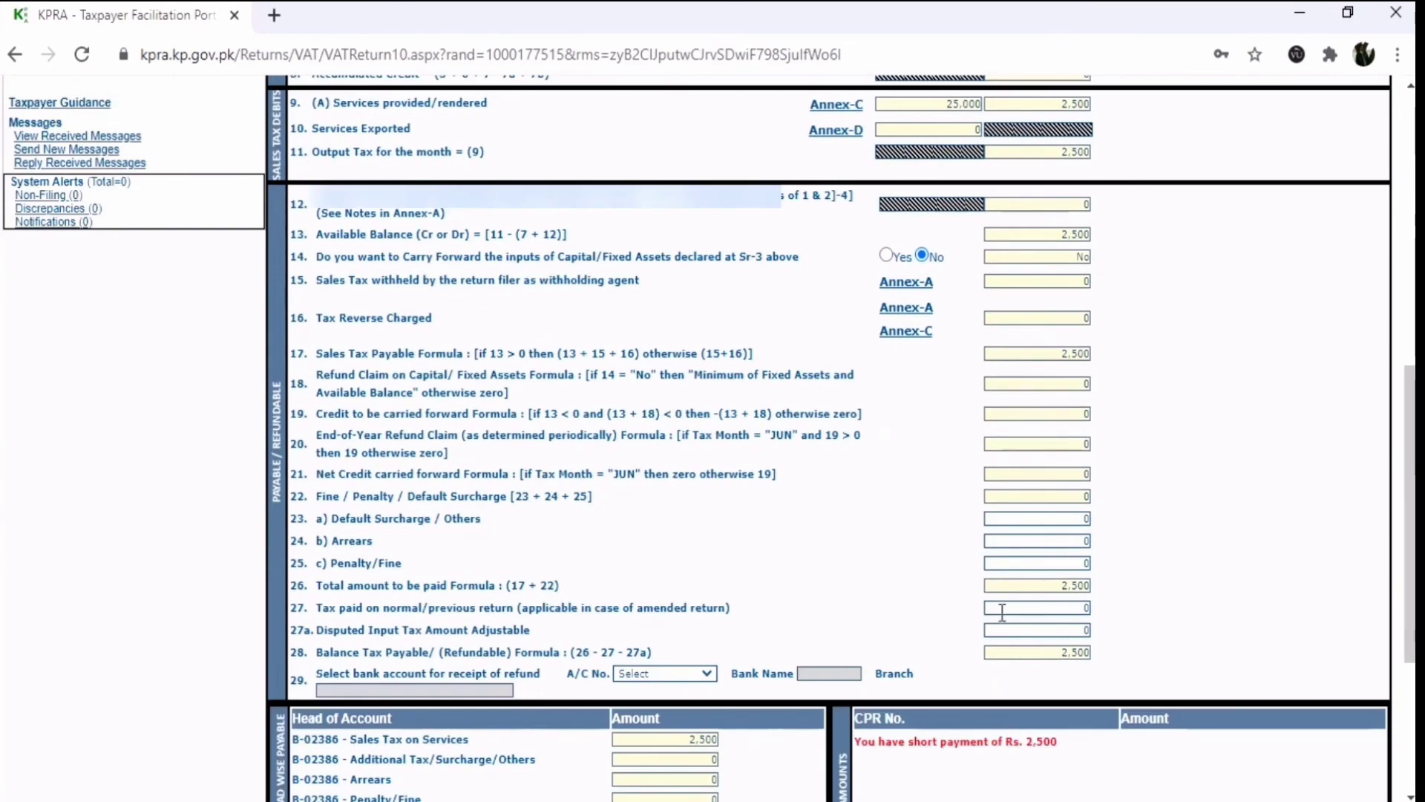
scroll(1003, 611, "down", 2)
left_click_drag(1088, 635, 913, 628)
scroll(772, 626, "up", 3)
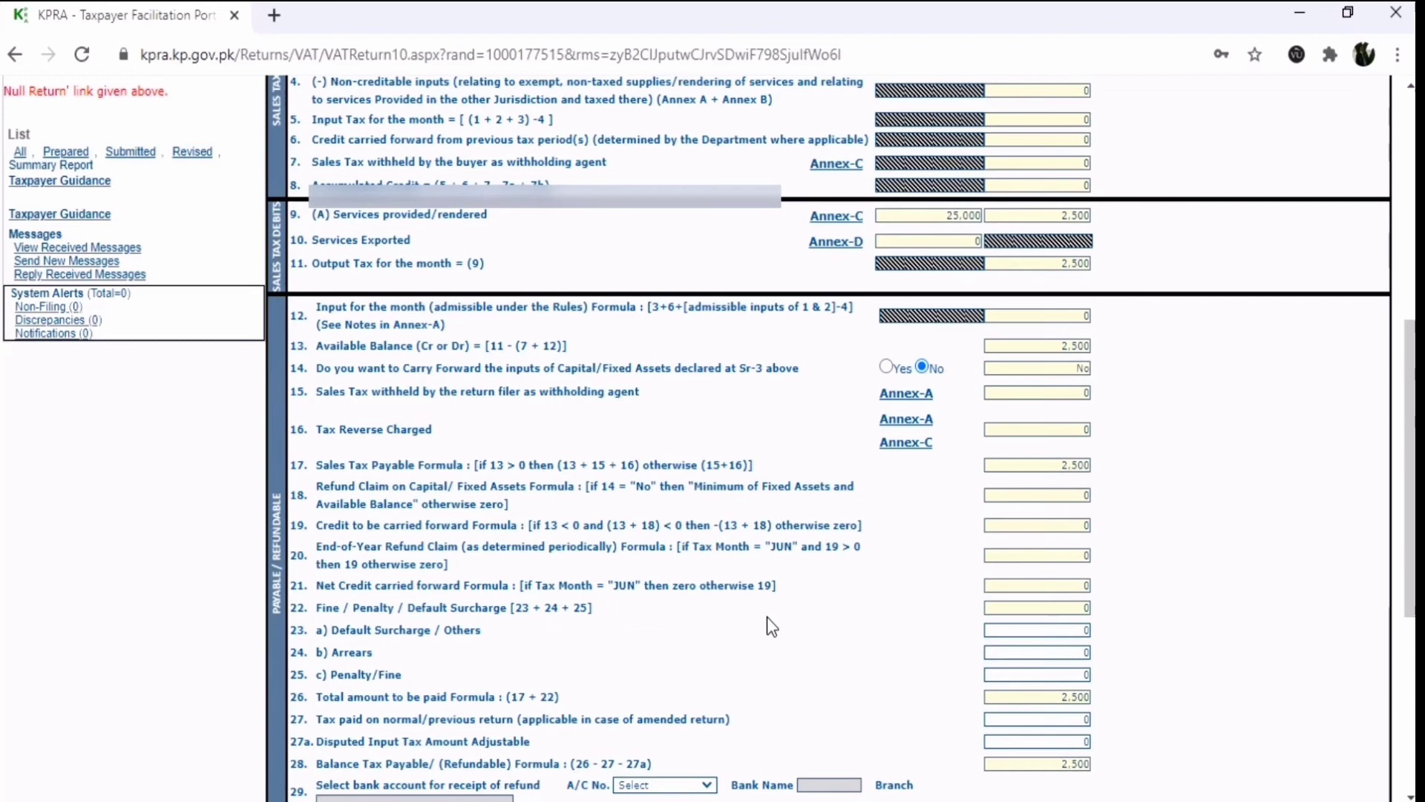
scroll(768, 617, "down", 5)
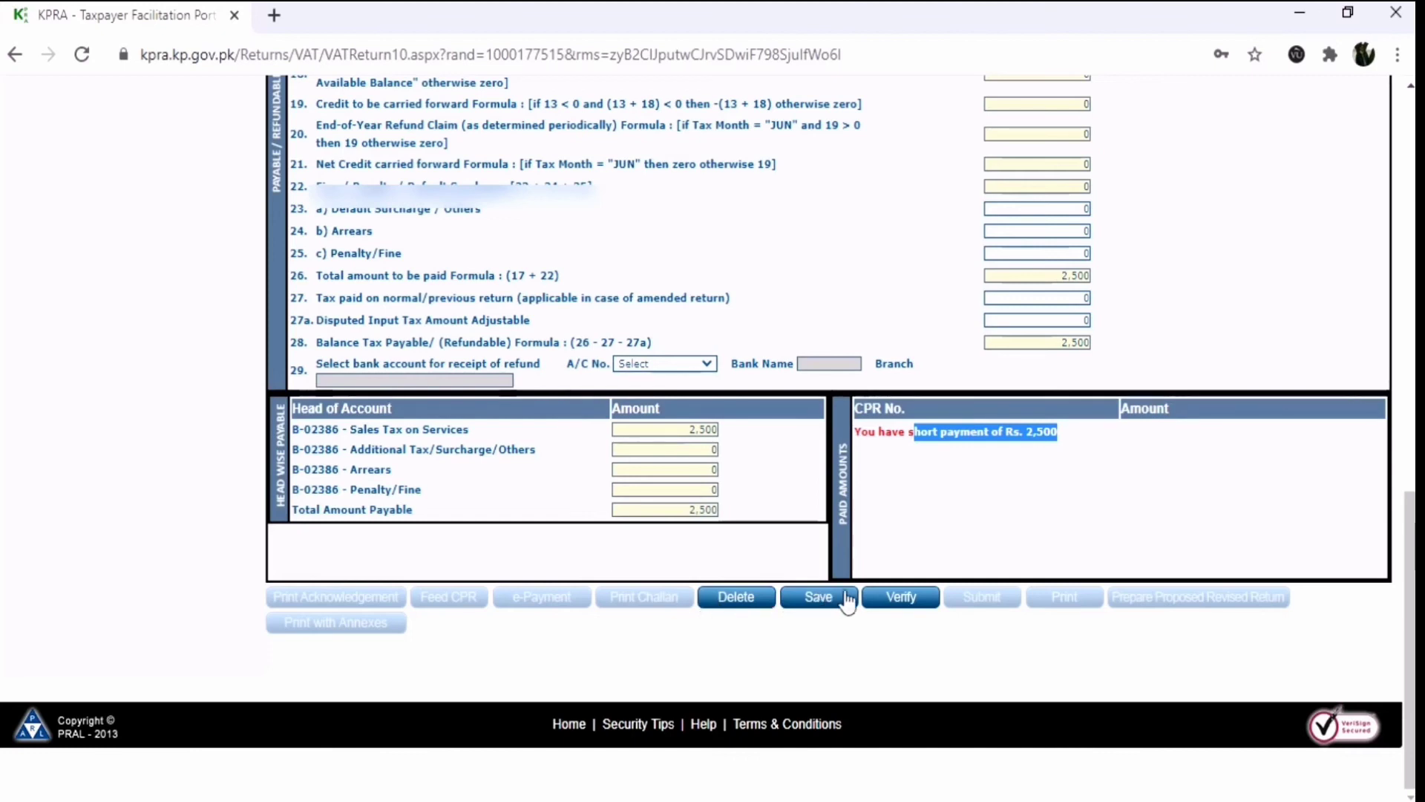
left_click(903, 602)
left_click(890, 312)
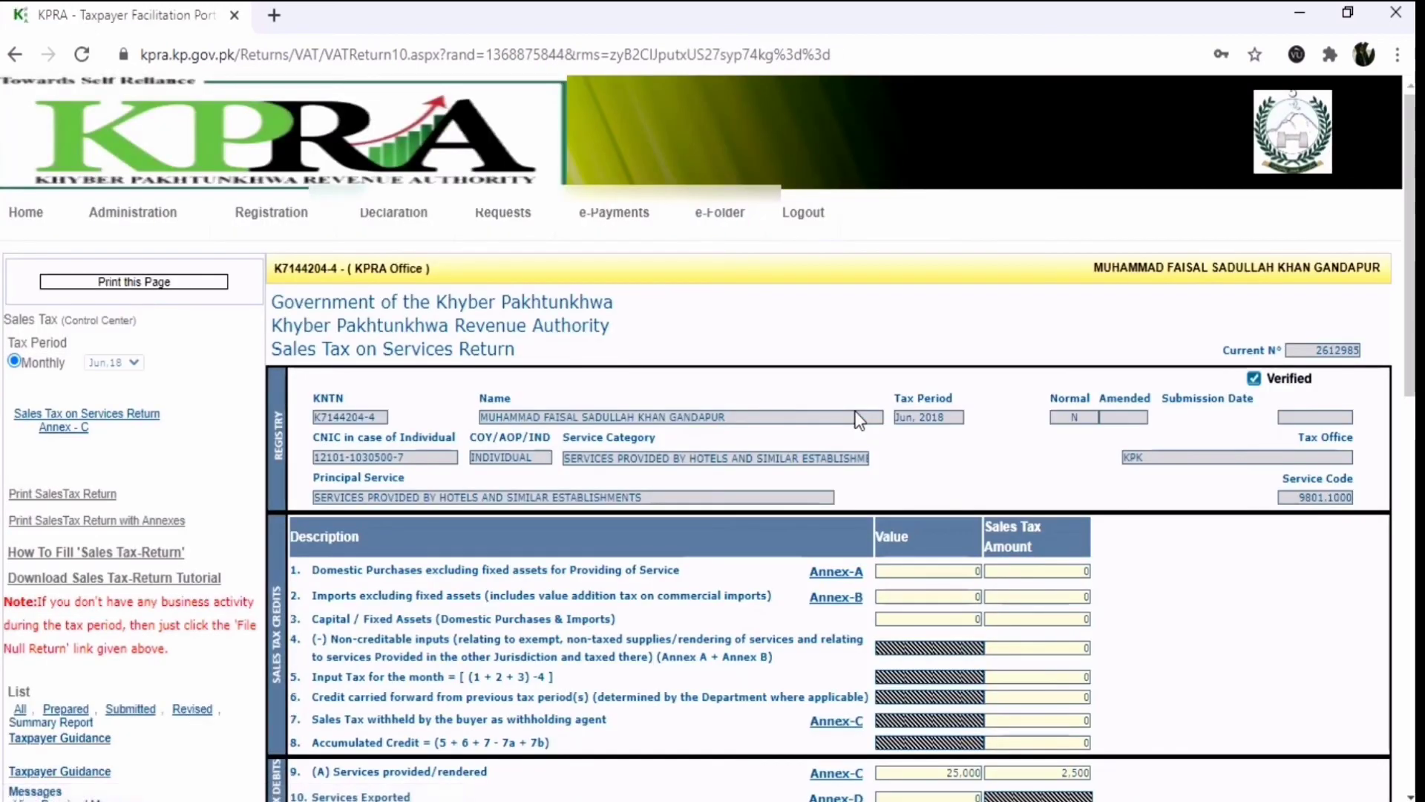
- Examine the CPR selection window for feeding unused Sales Tax on Services payments into the verified return, and close it
scroll(1024, 454, "down", 6)
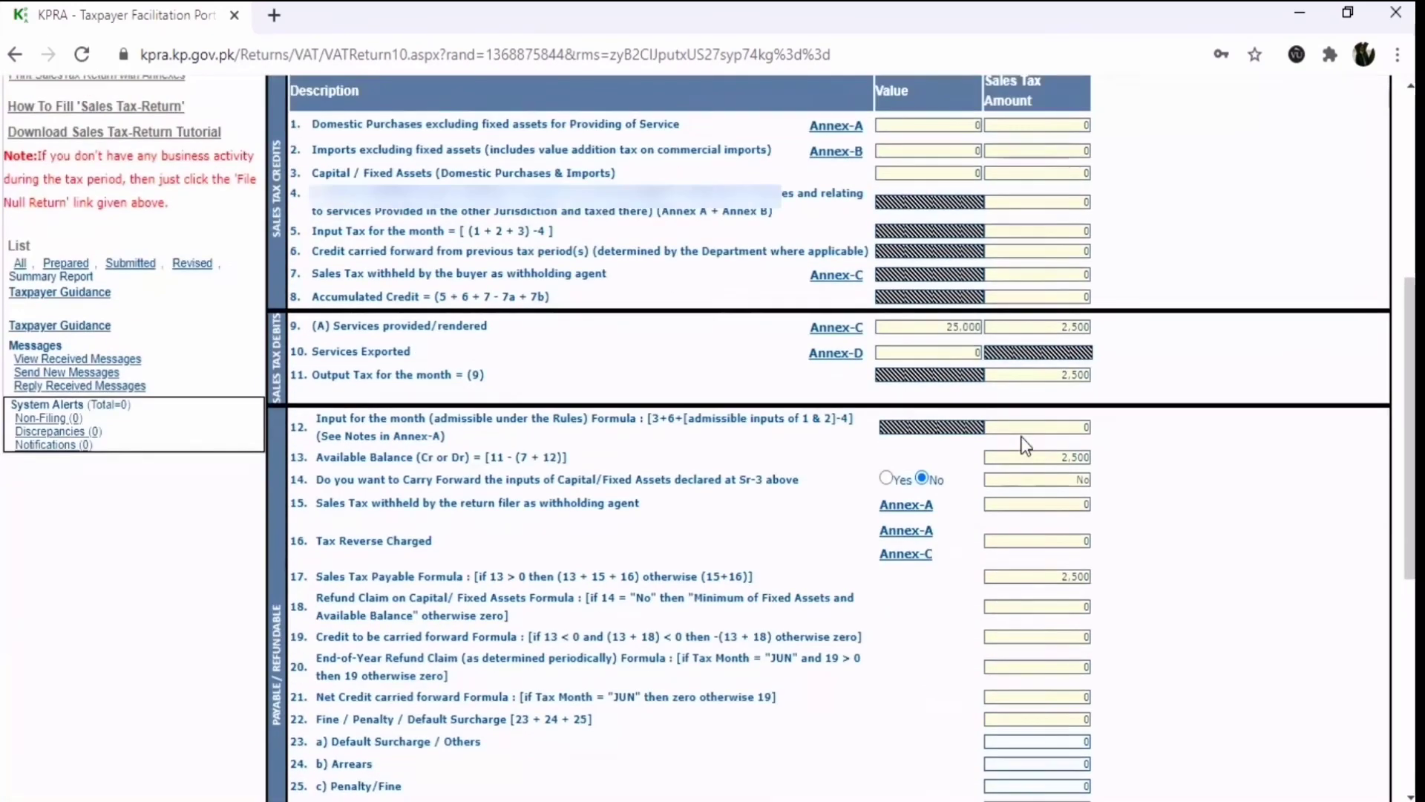
scroll(1025, 446, "down", 7)
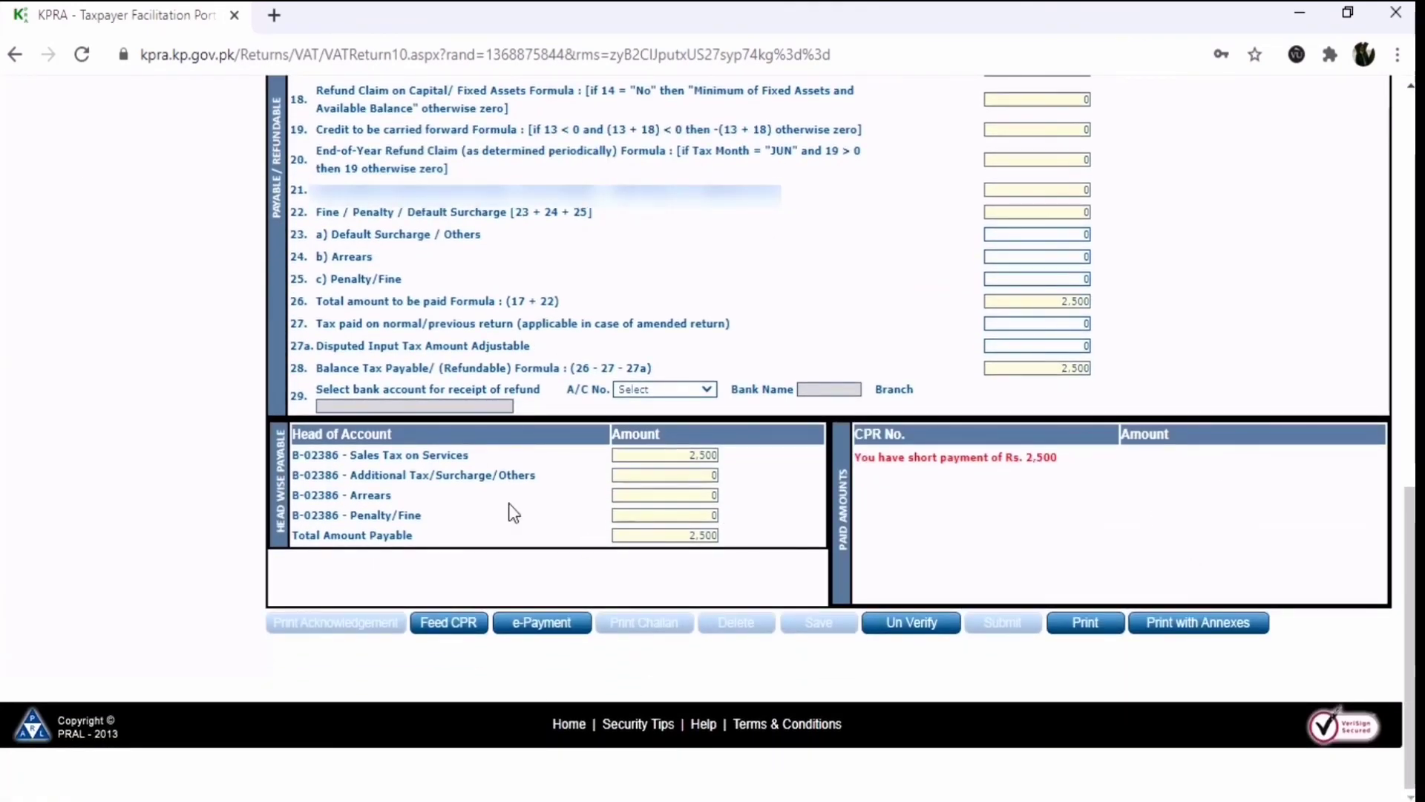
left_click(448, 625)
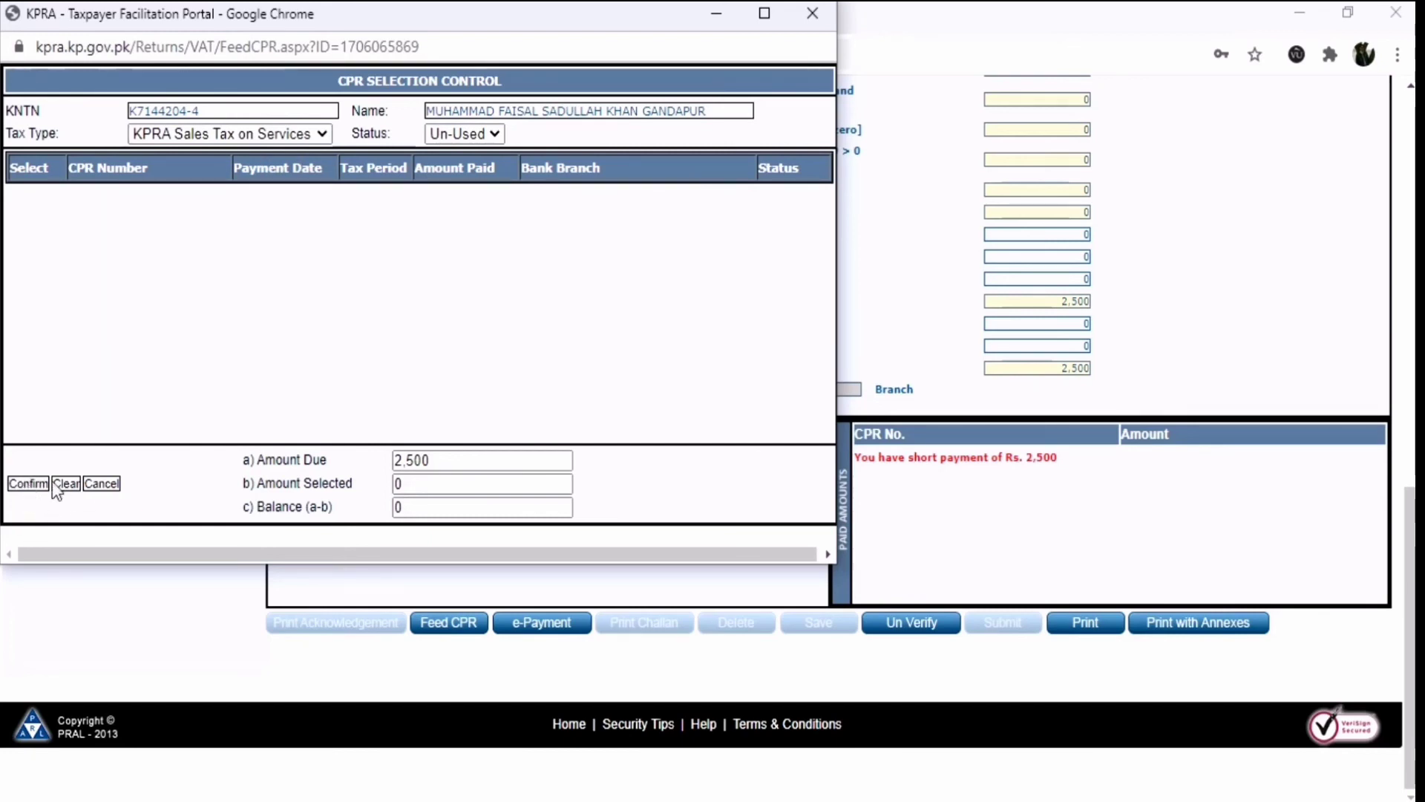
left_click(812, 13)
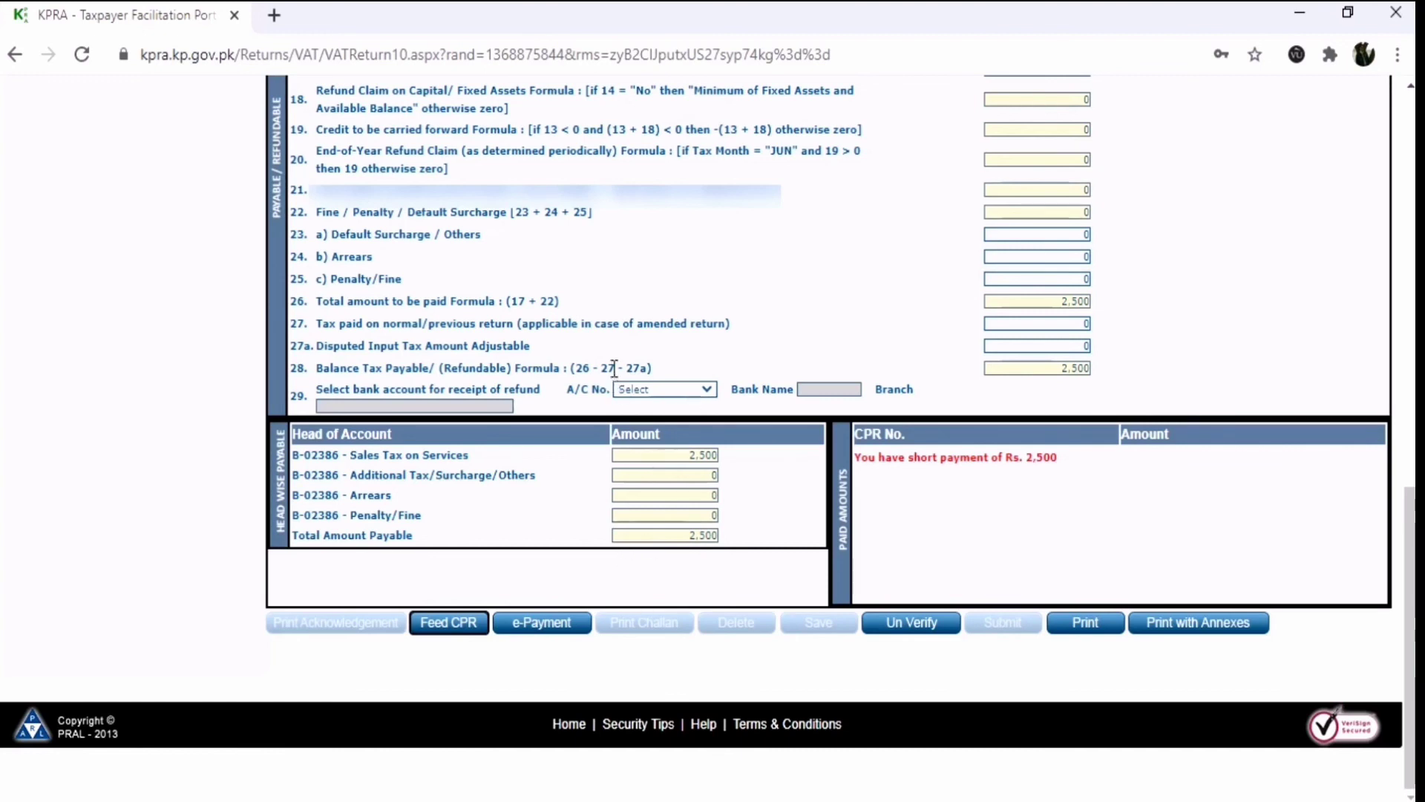
- Start an e-payment from the return, check its tax month and payment details, and set the cash payment amount to 2,500
left_click(553, 629)
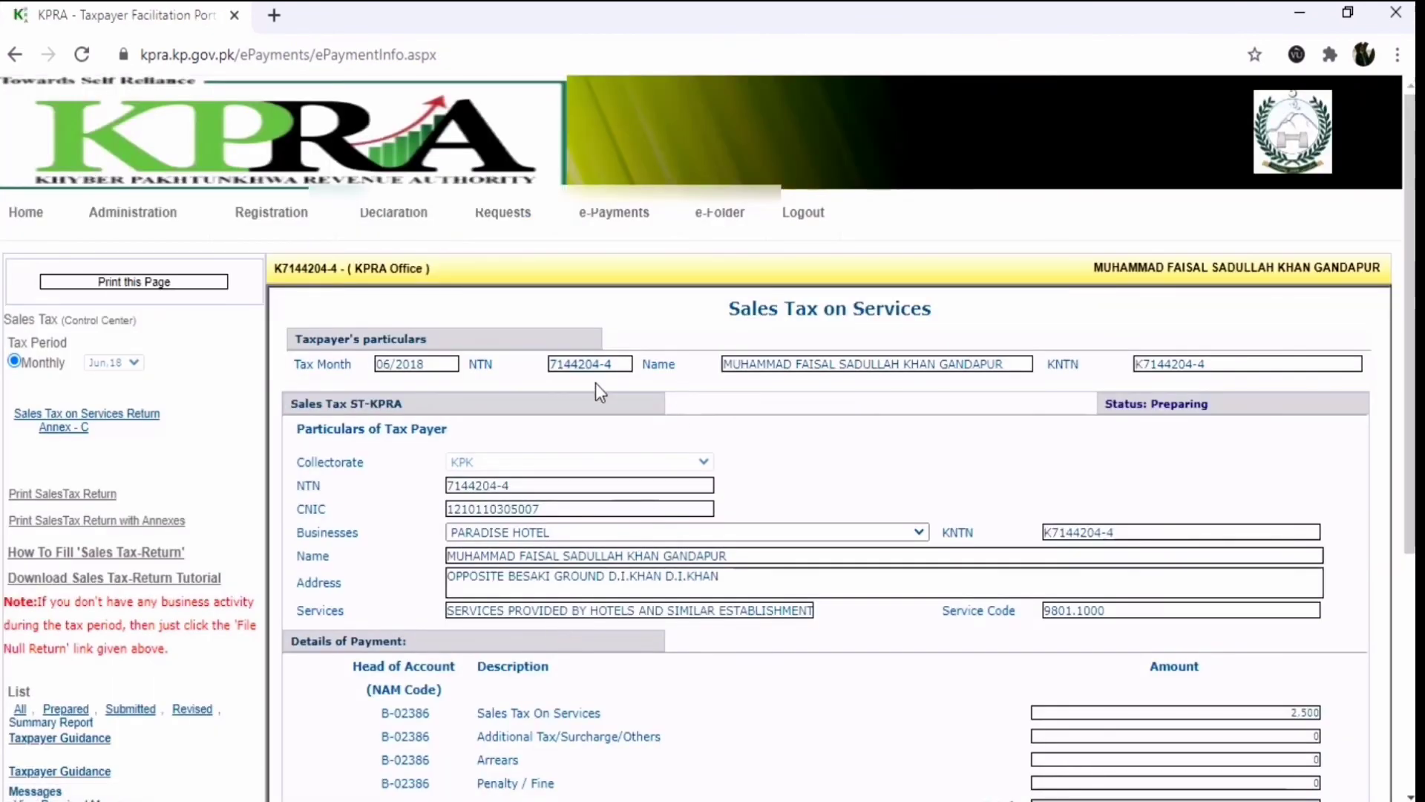
left_click_drag(426, 373, 360, 364)
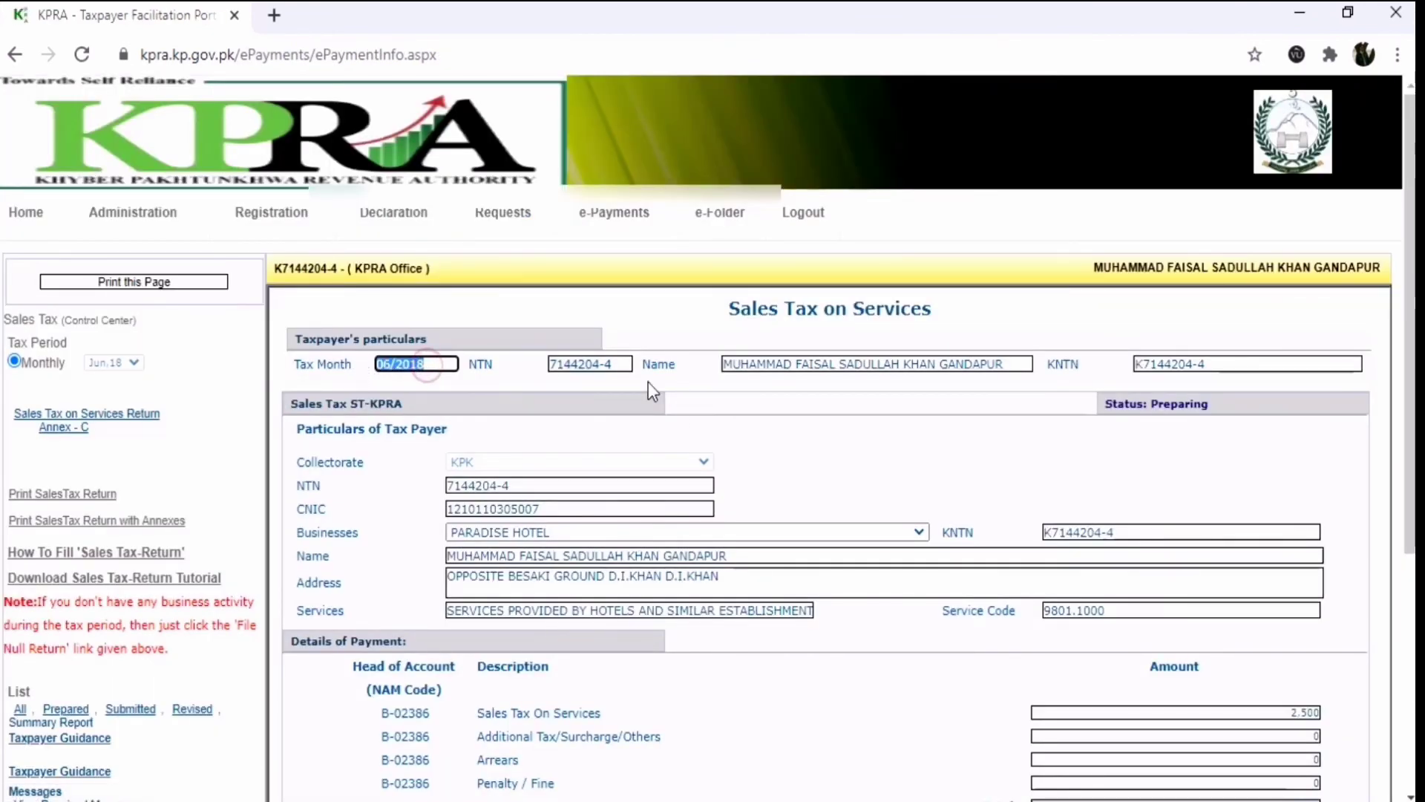
scroll(895, 416, "down", 3)
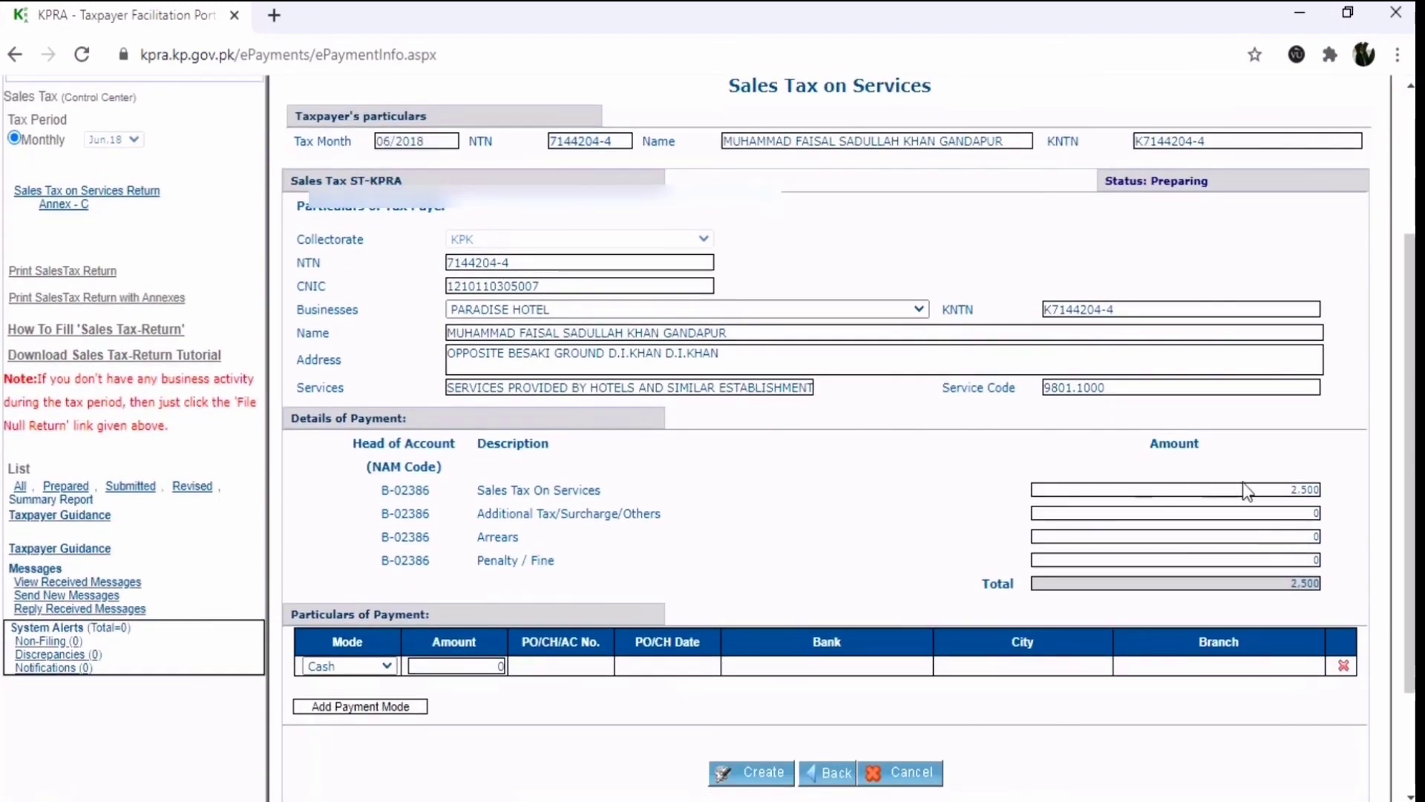
left_click(1279, 489)
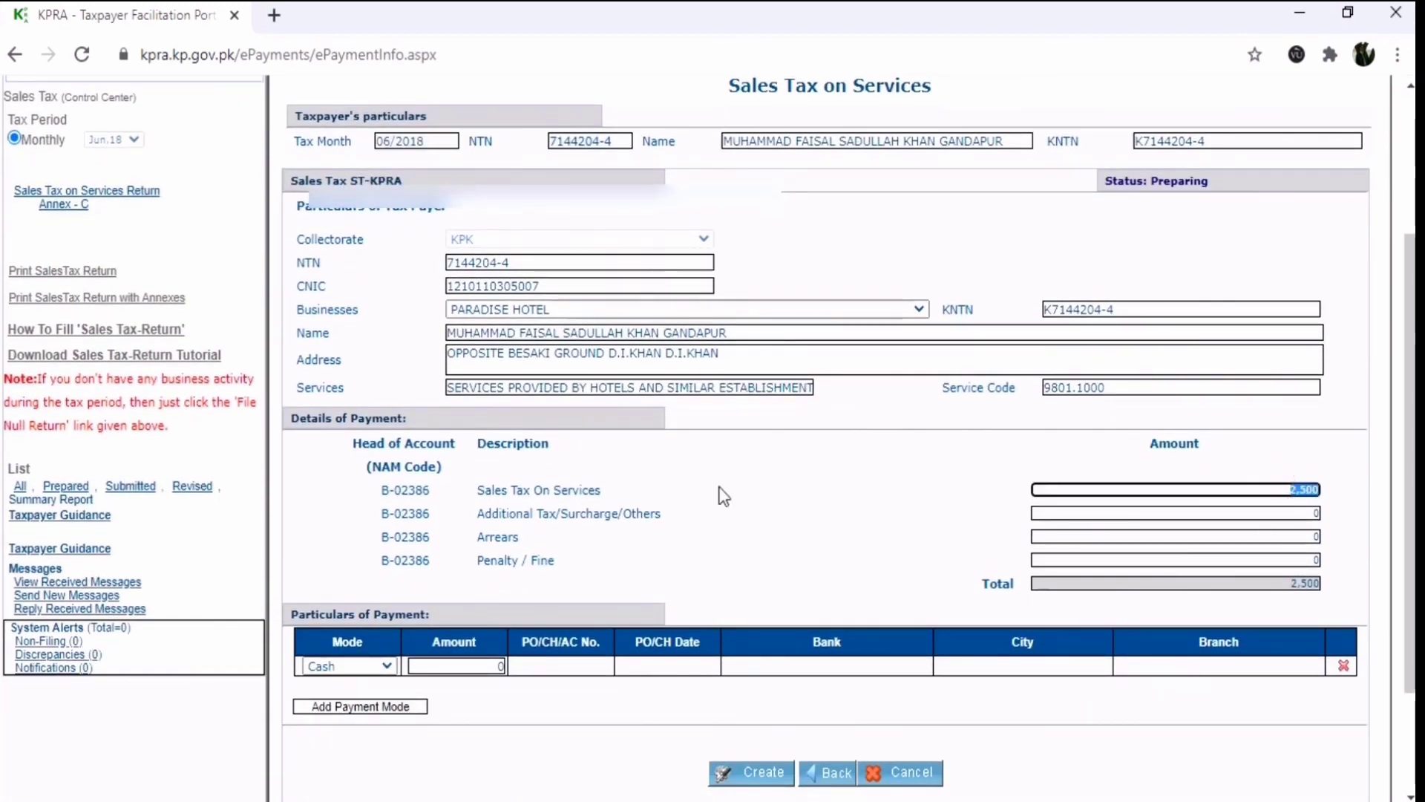
left_click(1290, 585)
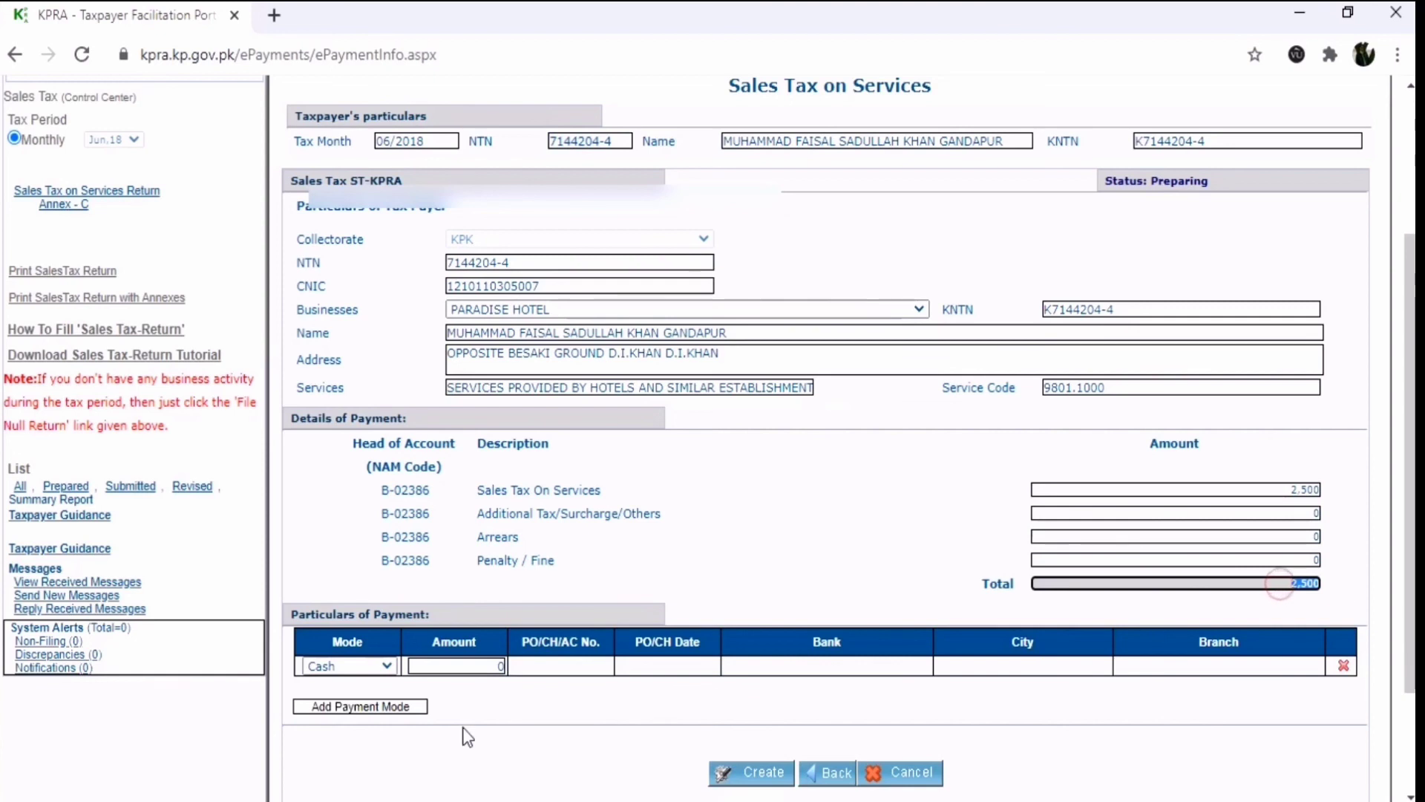
left_click(479, 666)
type("250")
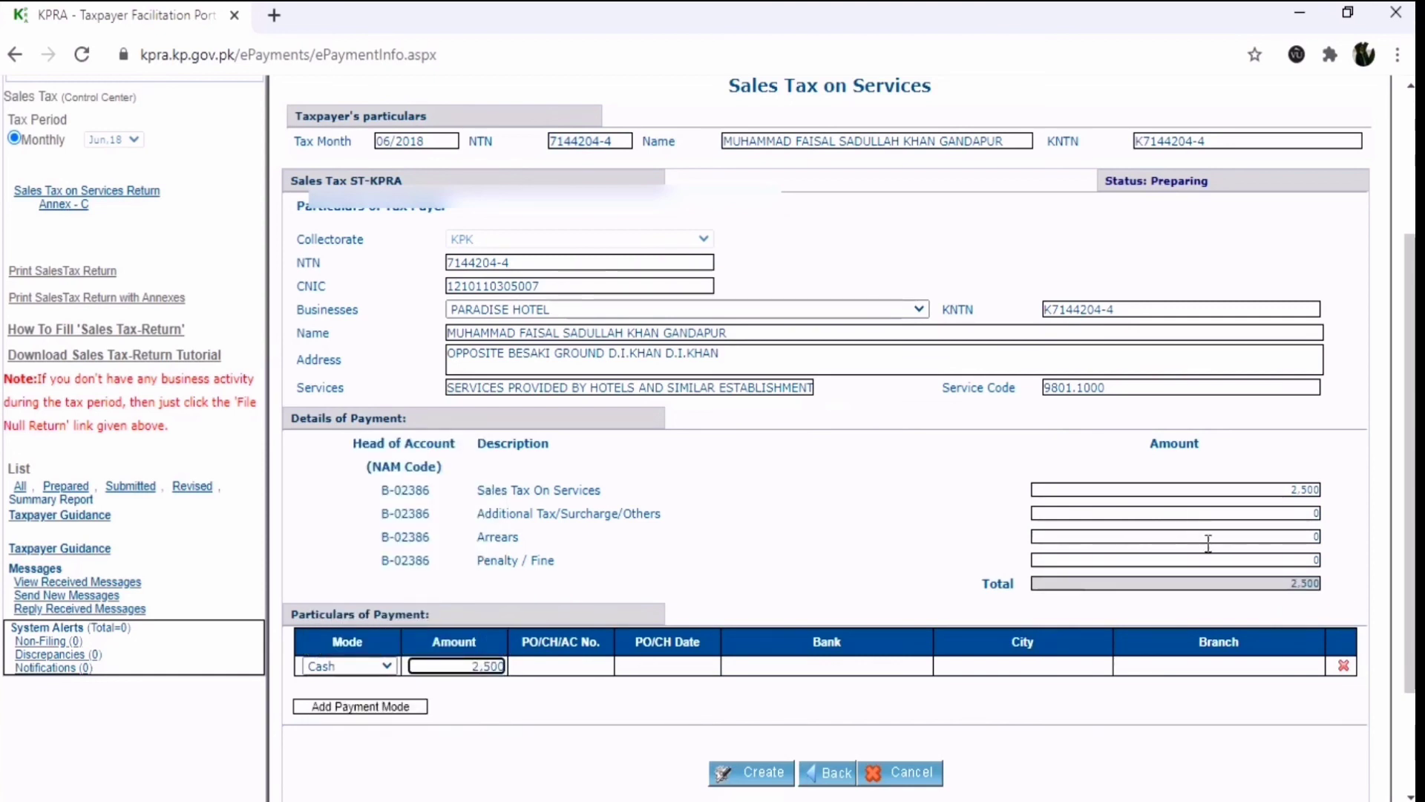
left_click(1311, 531)
key("Tab")
key("Tab")
key("Tab")
key("Tab")
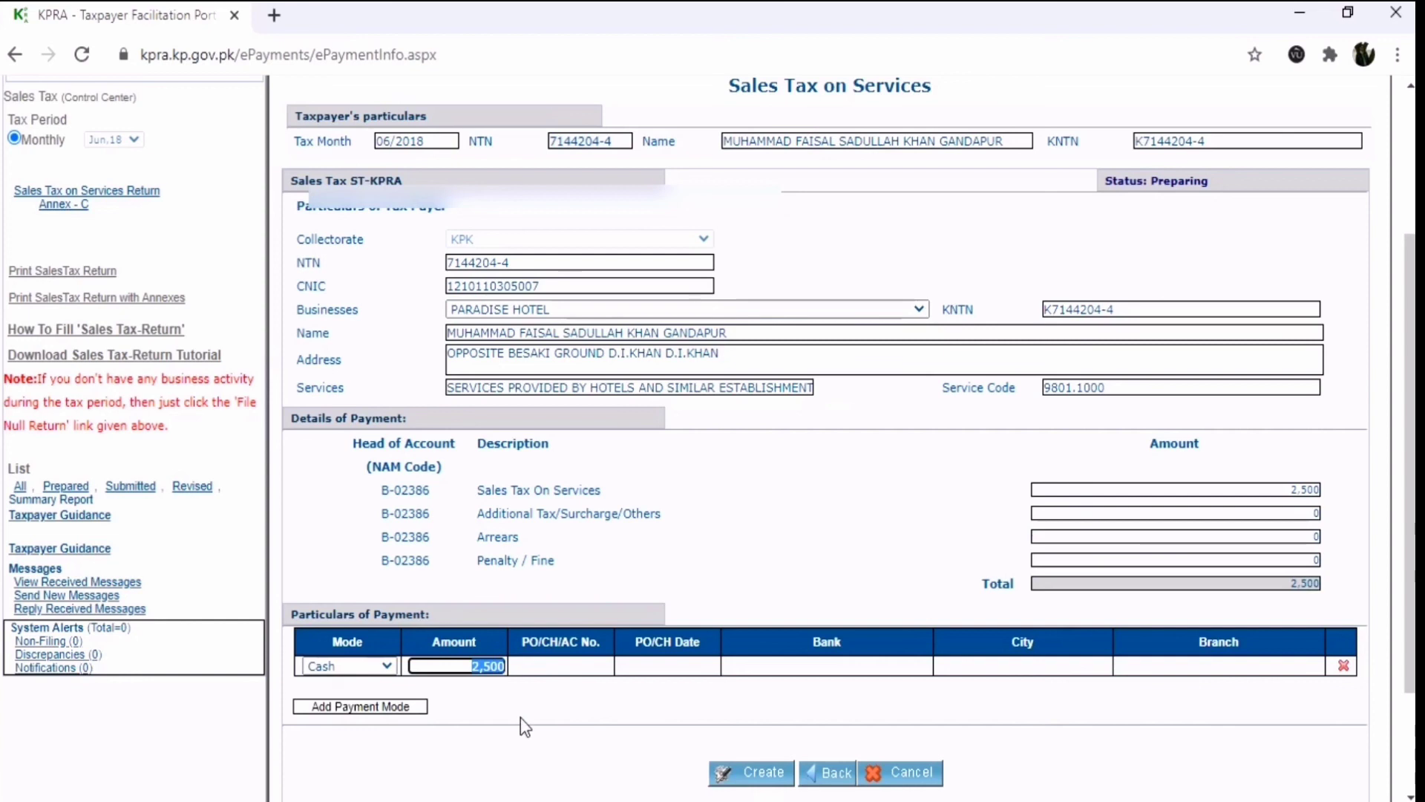
- Submit the e-payment for creation and review the alert and payment details on the confirmation page
left_click(731, 772)
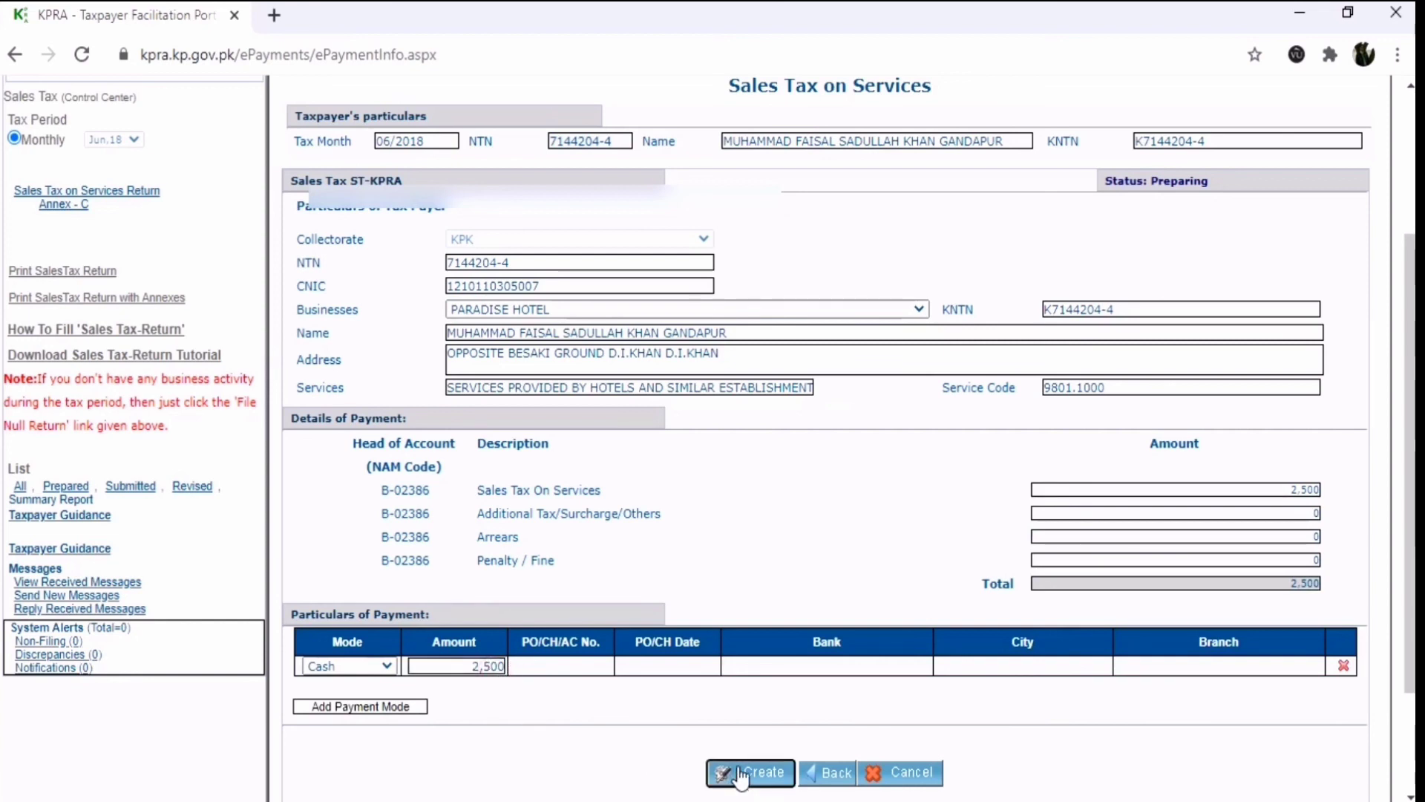
scroll(781, 486, "down", 3)
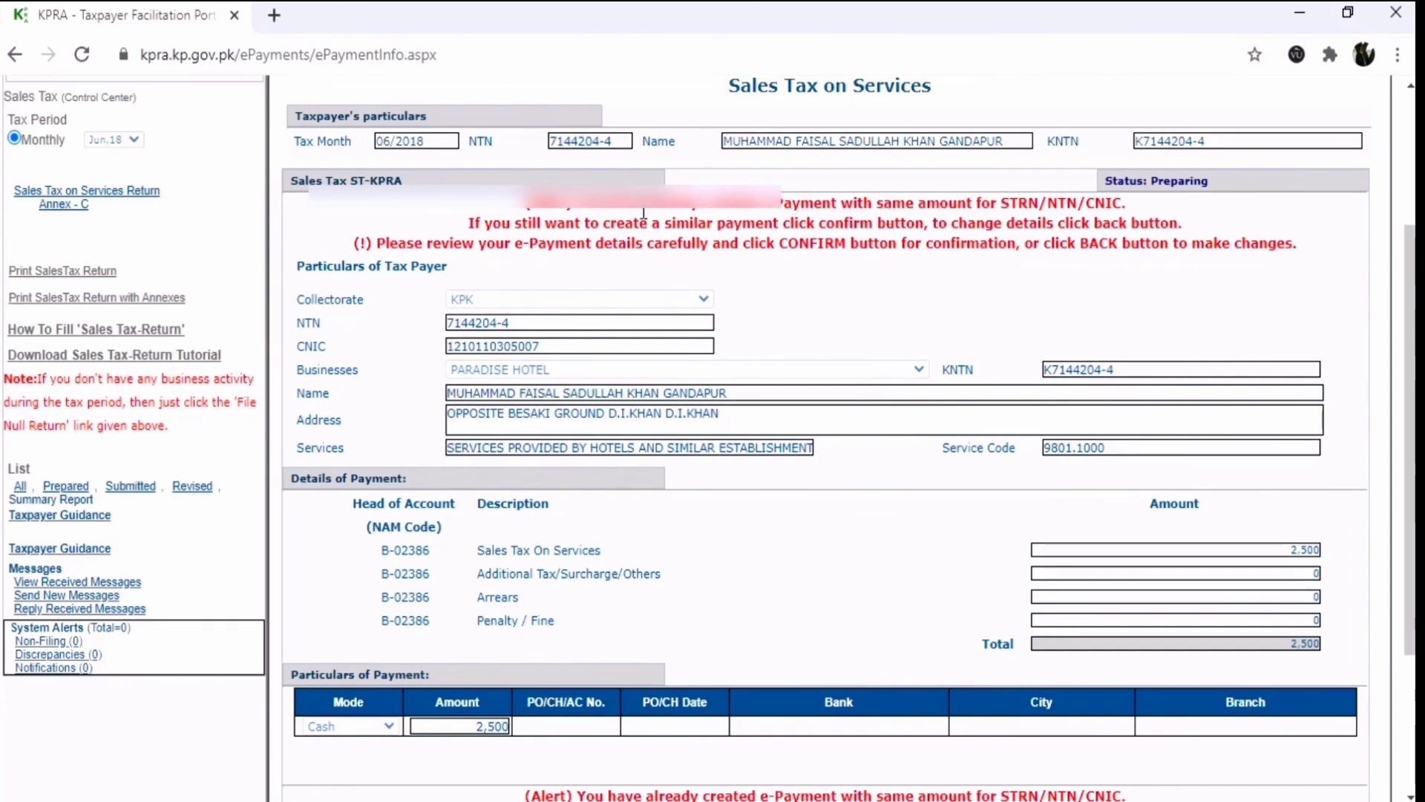
left_click_drag(602, 213, 1265, 238)
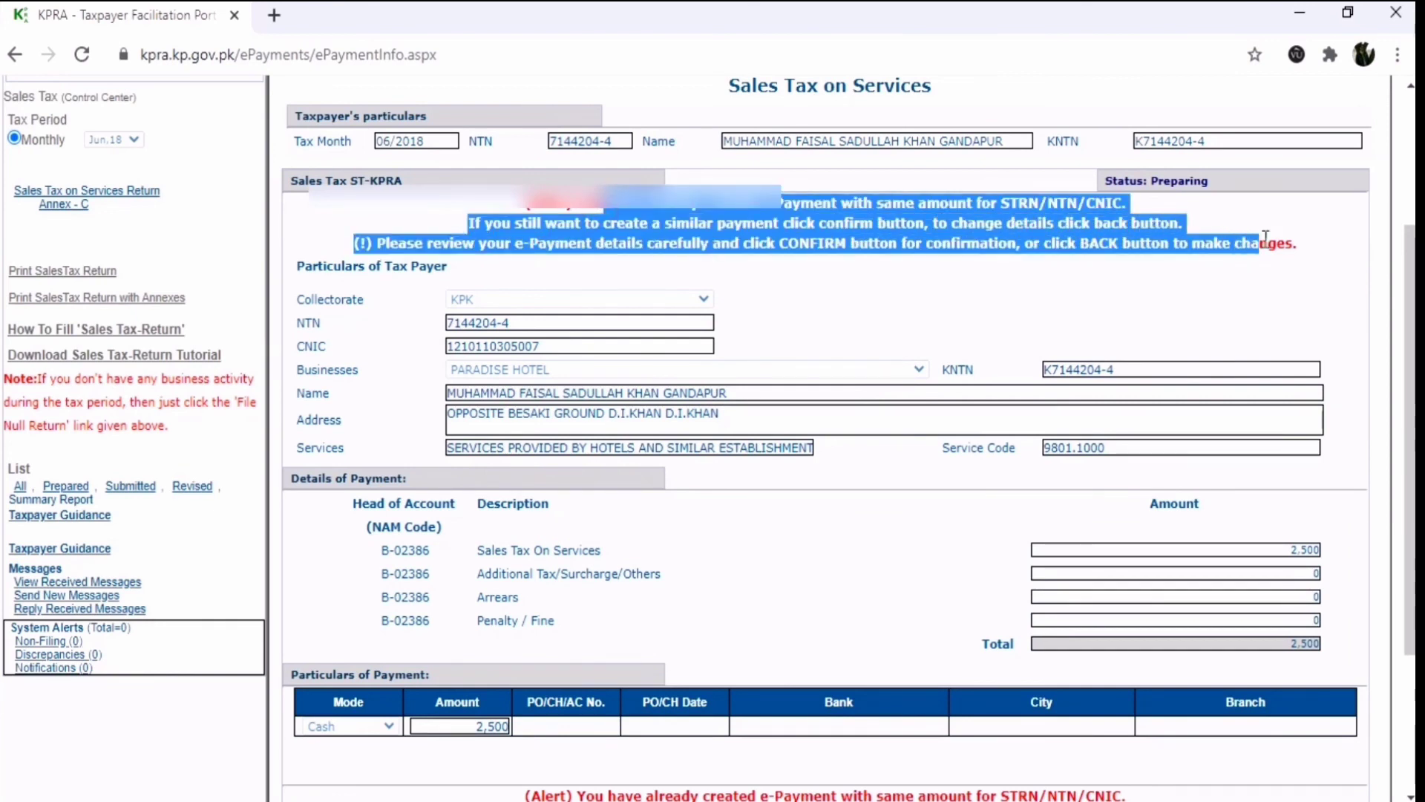
left_click(1002, 301)
scroll(932, 287, "down", 3)
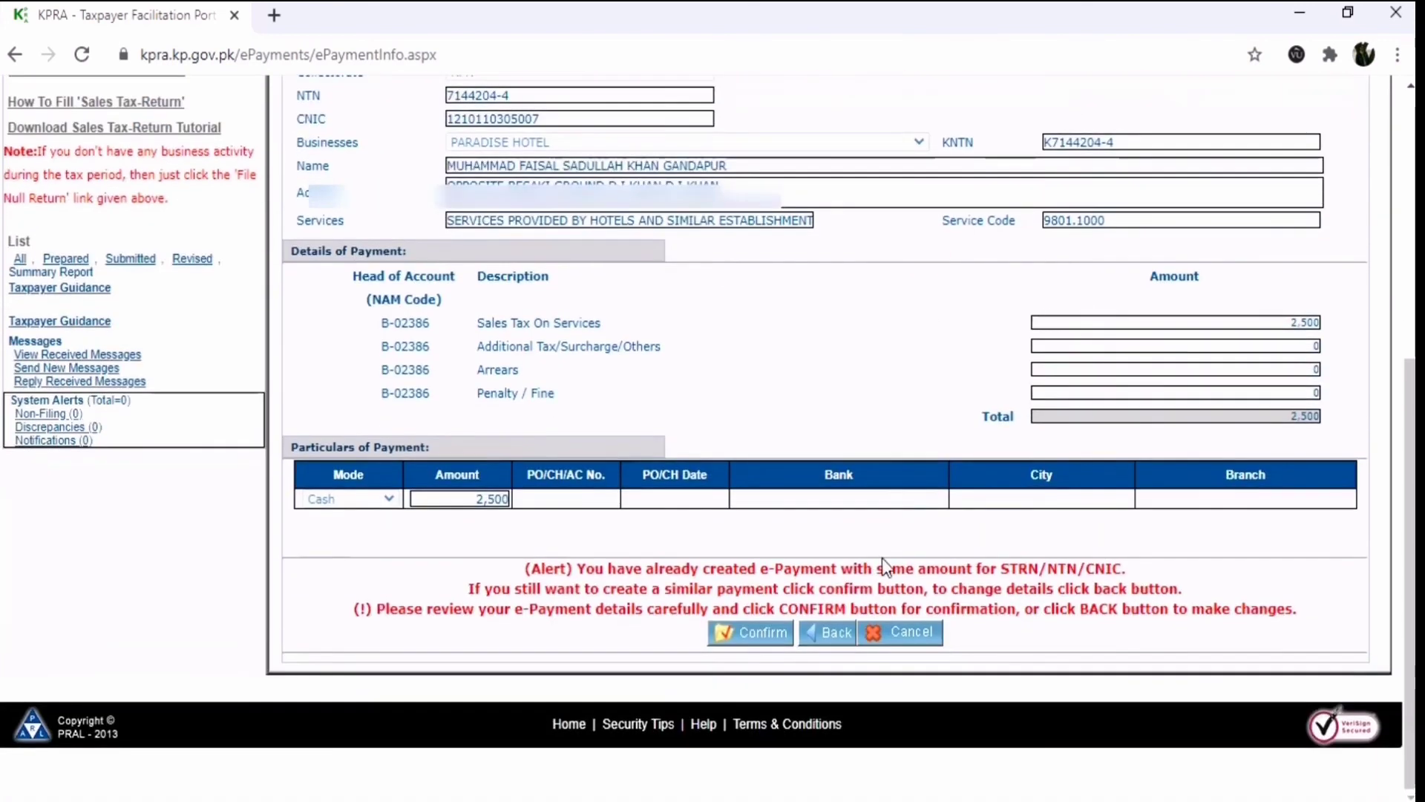
left_click(749, 633)
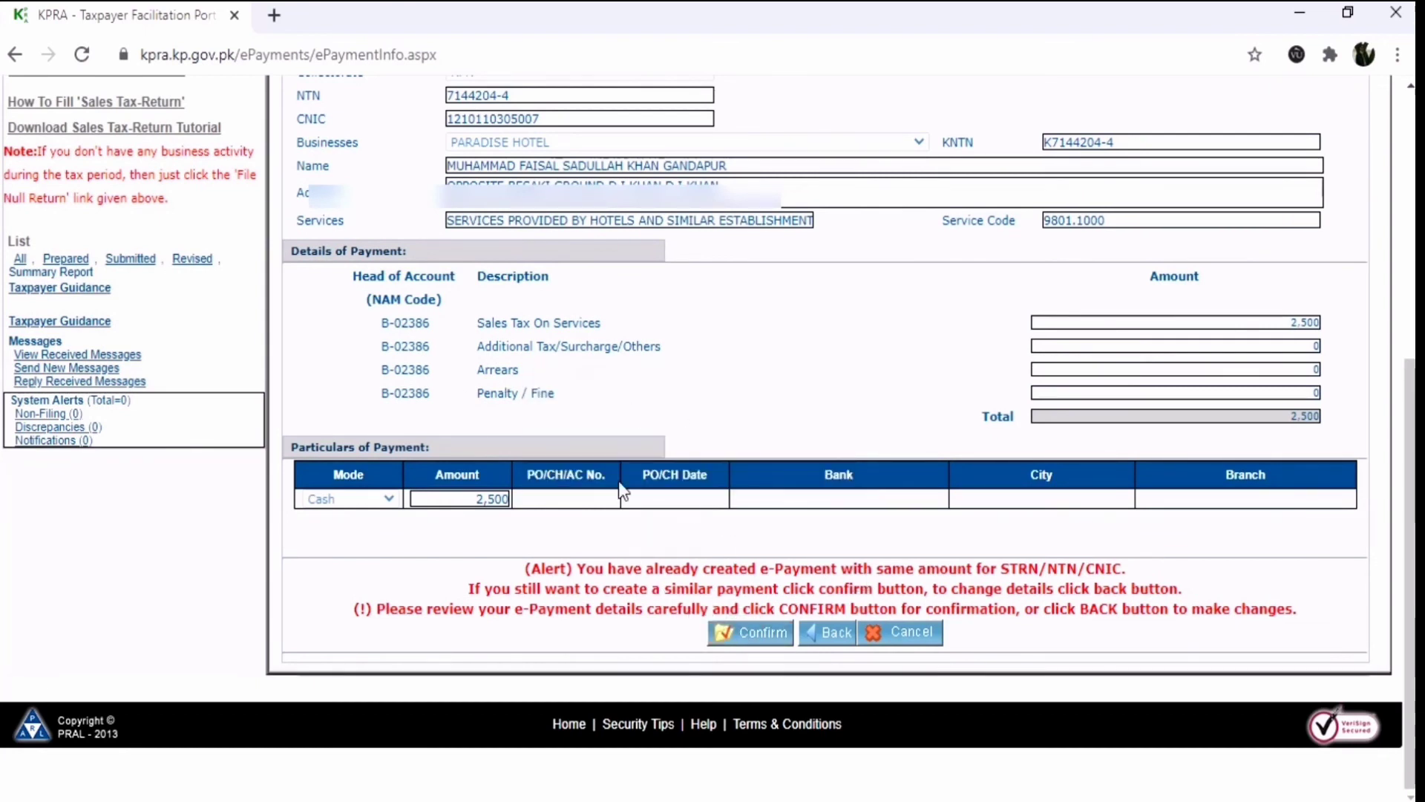
scroll(662, 457, "down", 5)
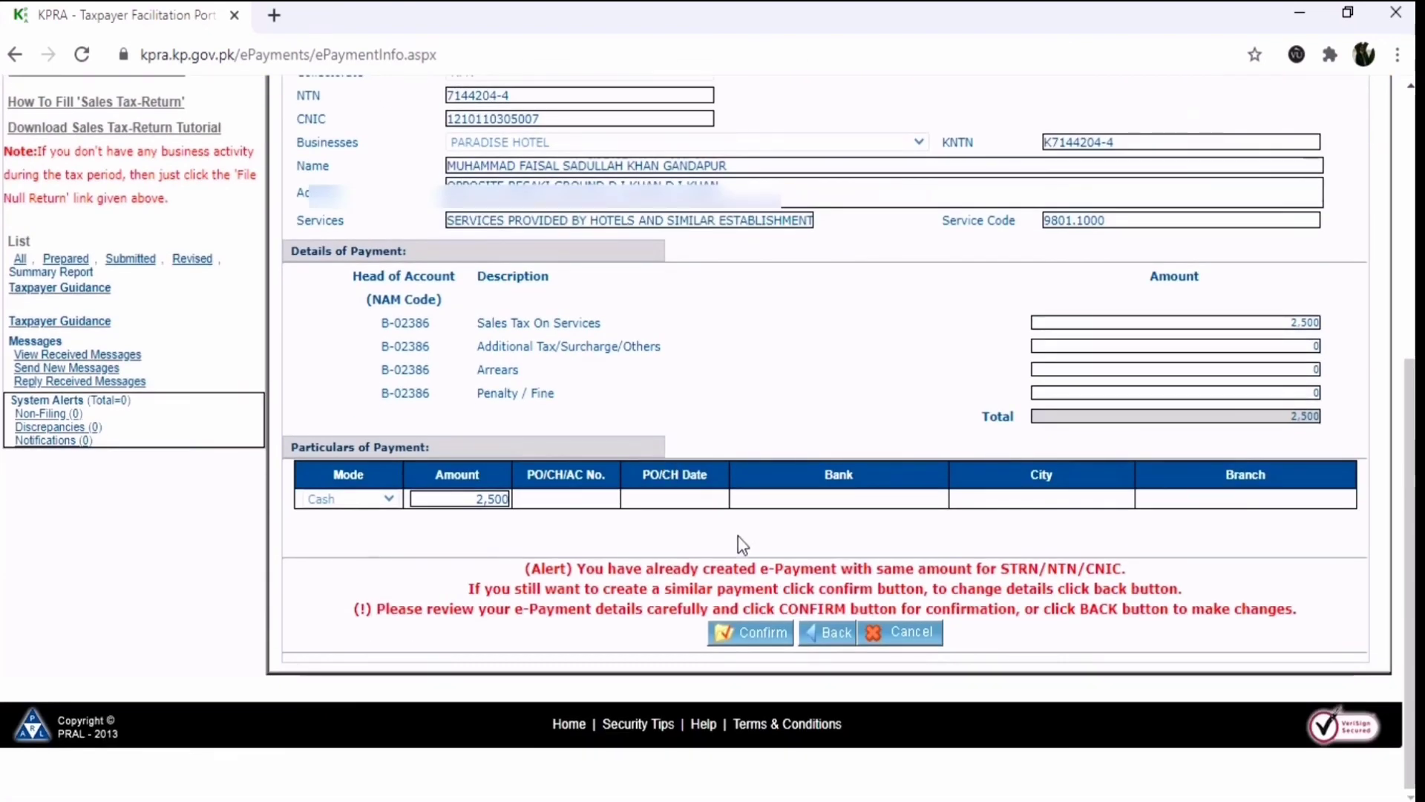
scroll(711, 435, "up", 6)
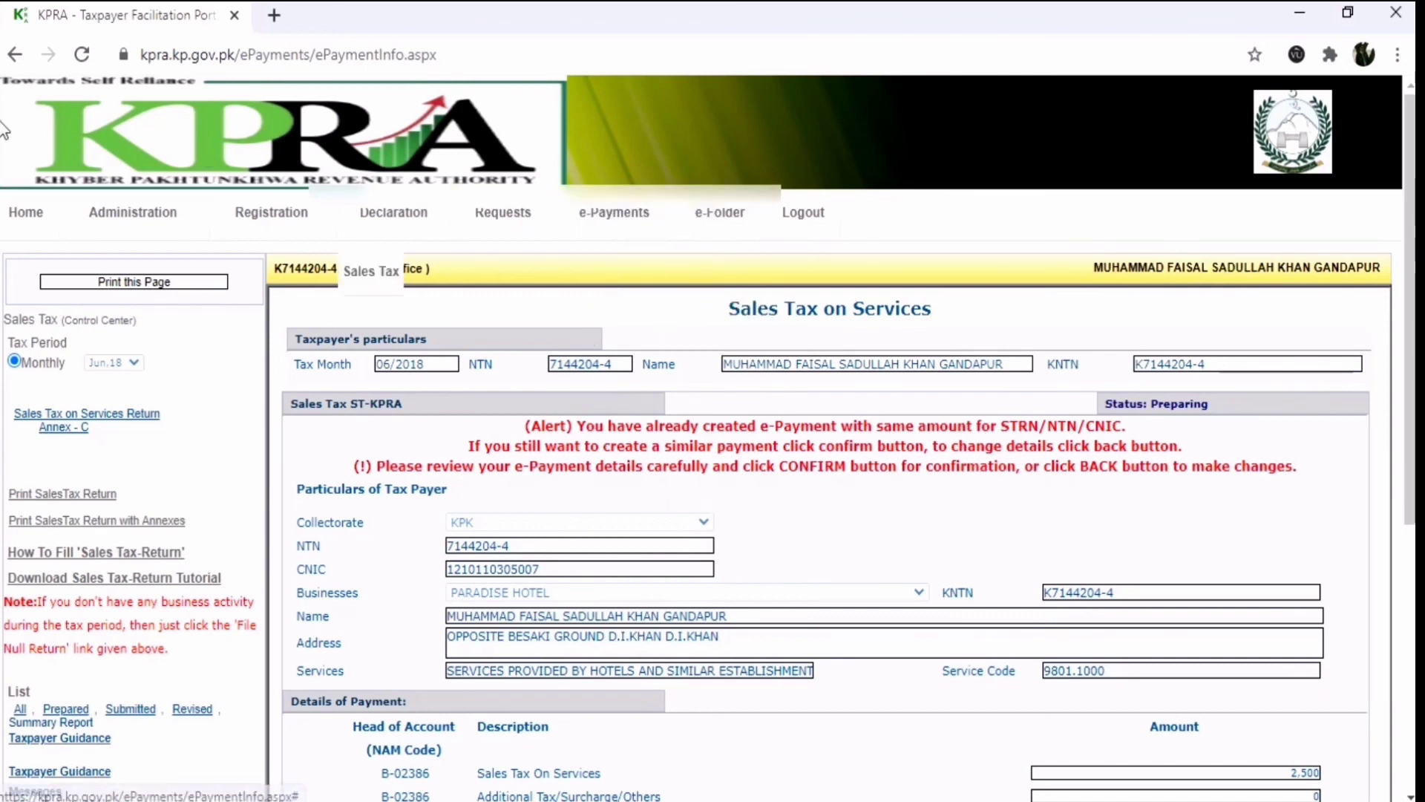
- Open the e-Folder, set the tax year to 2018 and expand its declarations
mouse_move(426, 215)
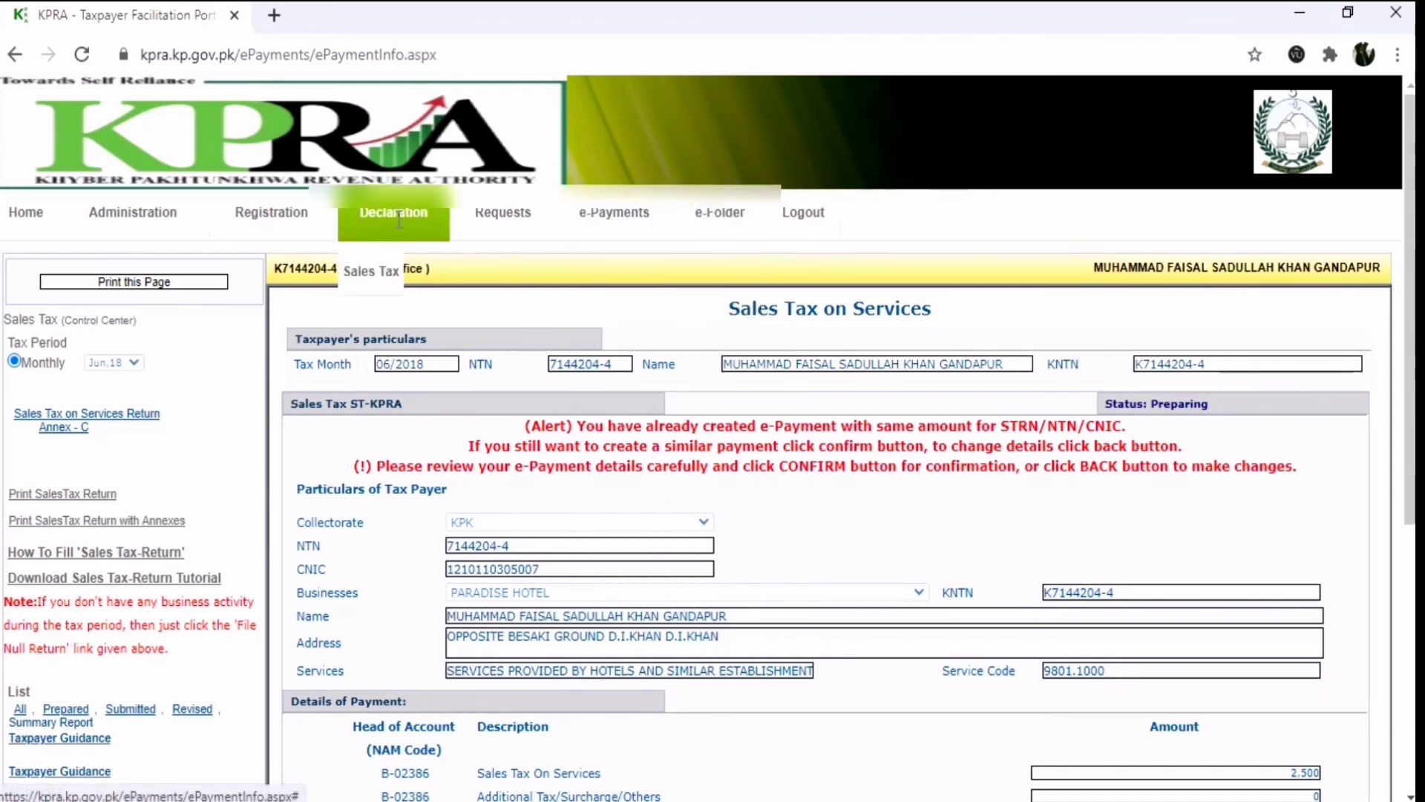
left_click(713, 252)
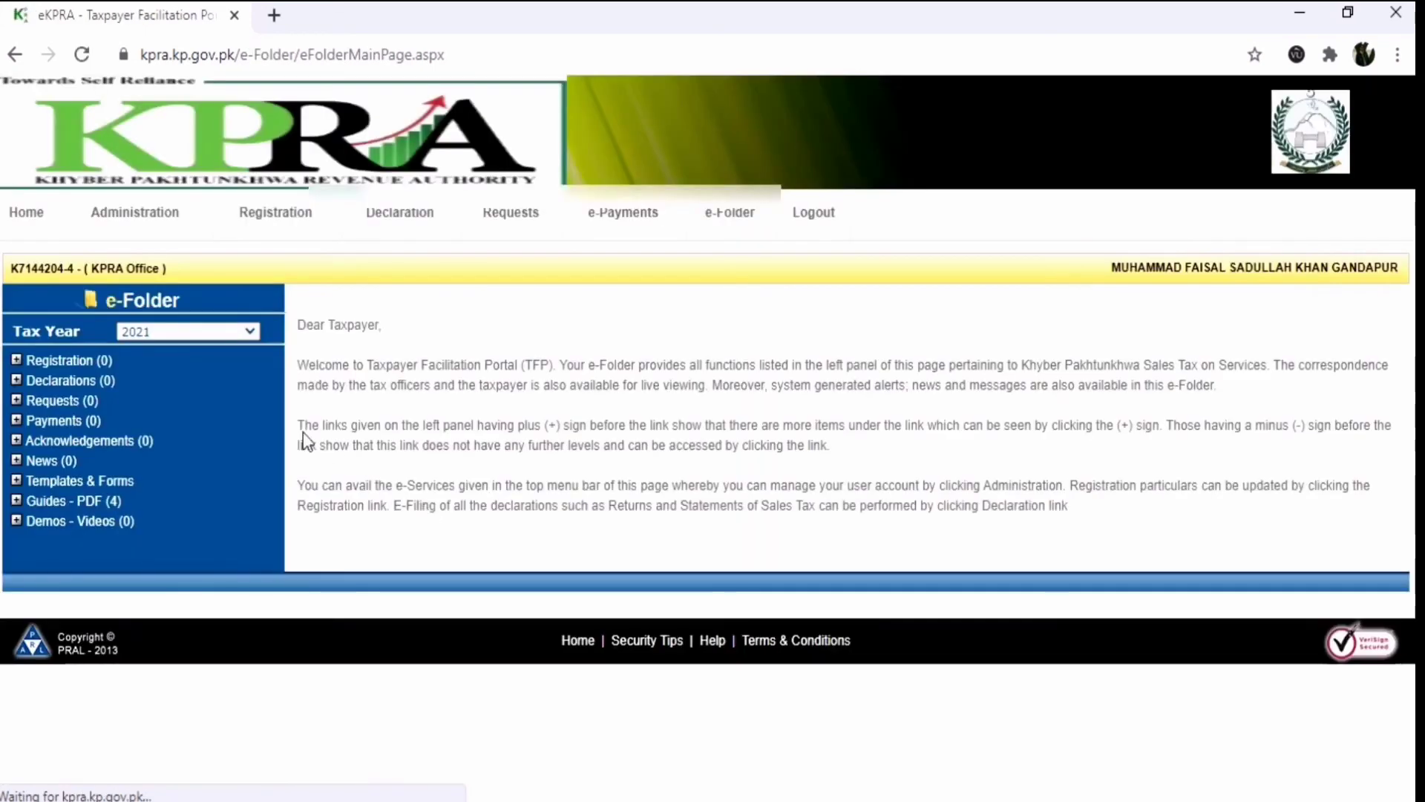
left_click(185, 331)
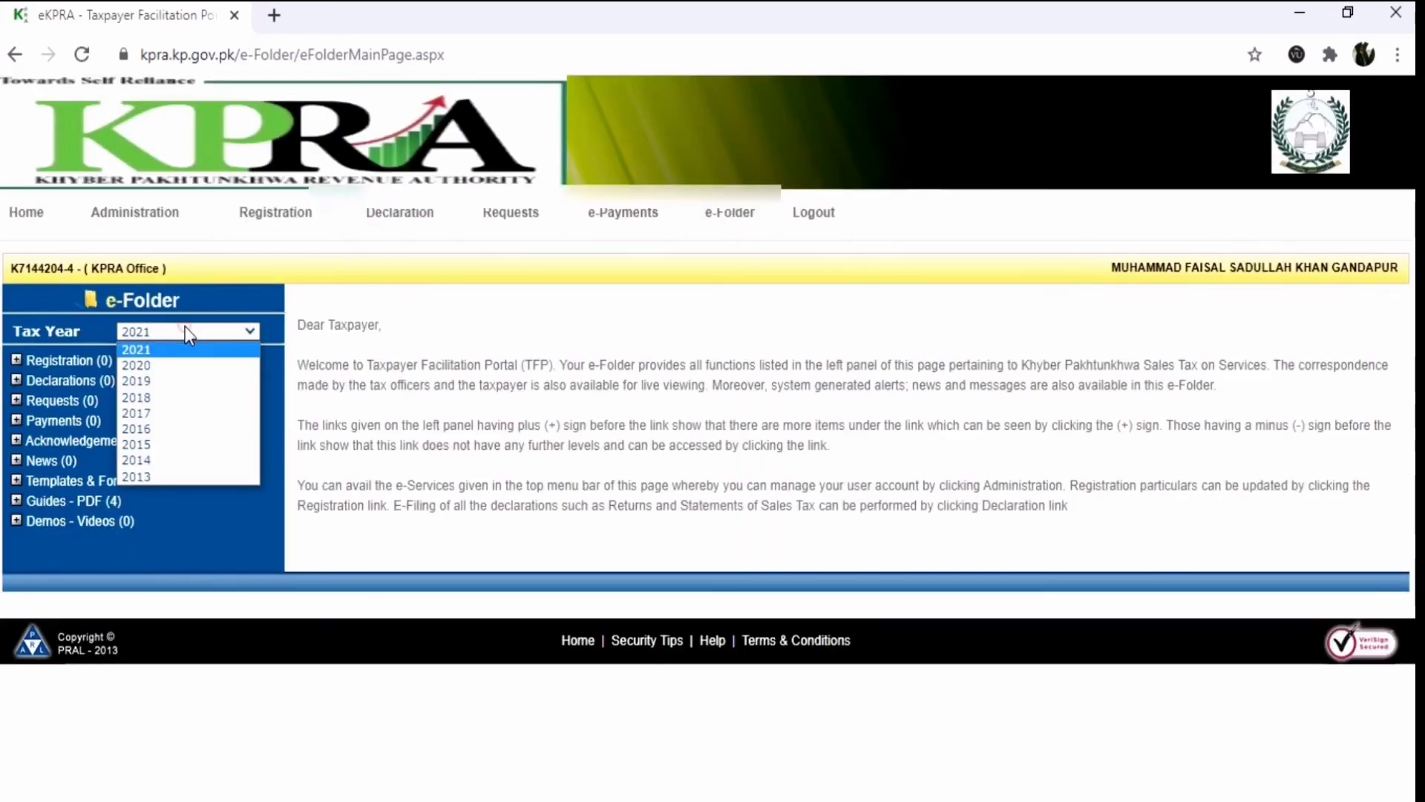
left_click(158, 395)
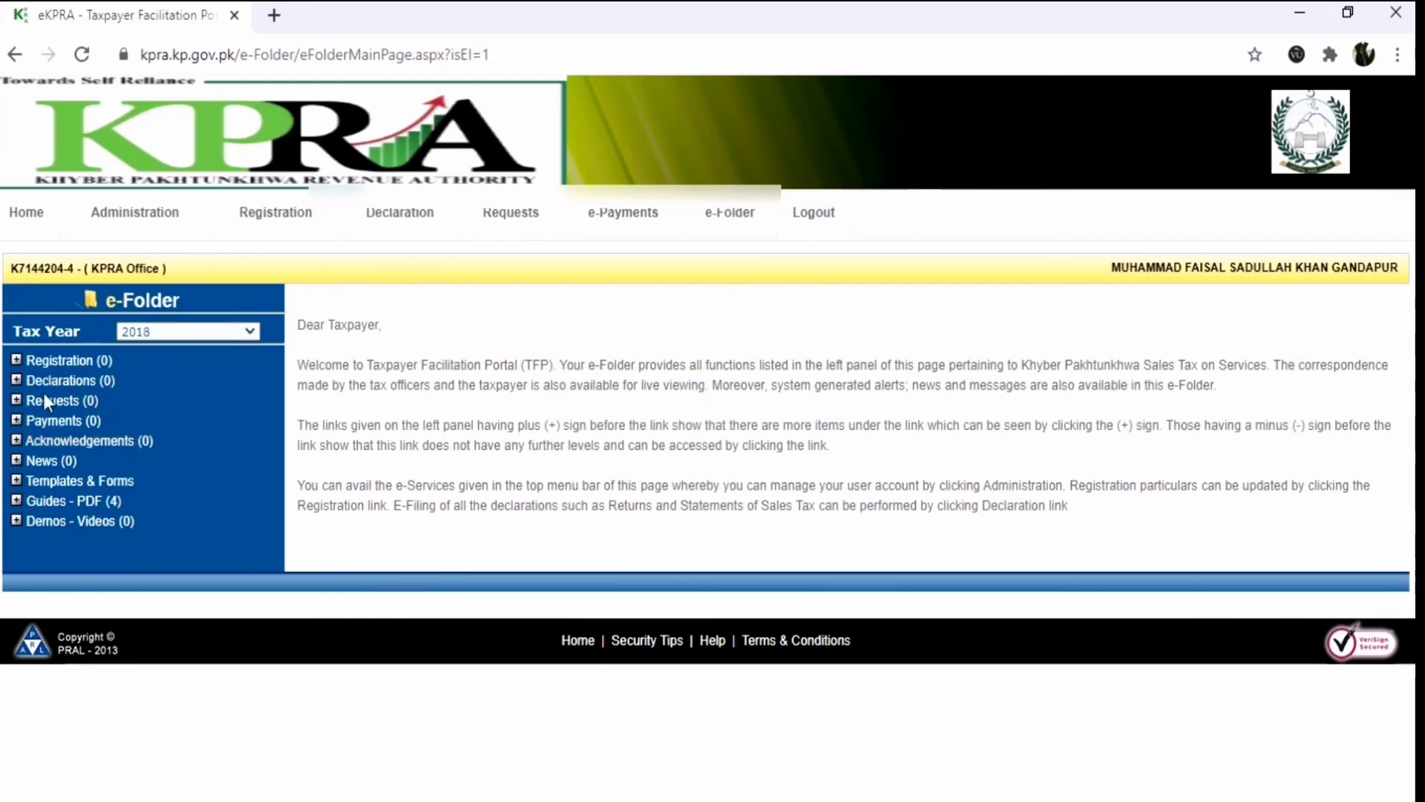
left_click(18, 380)
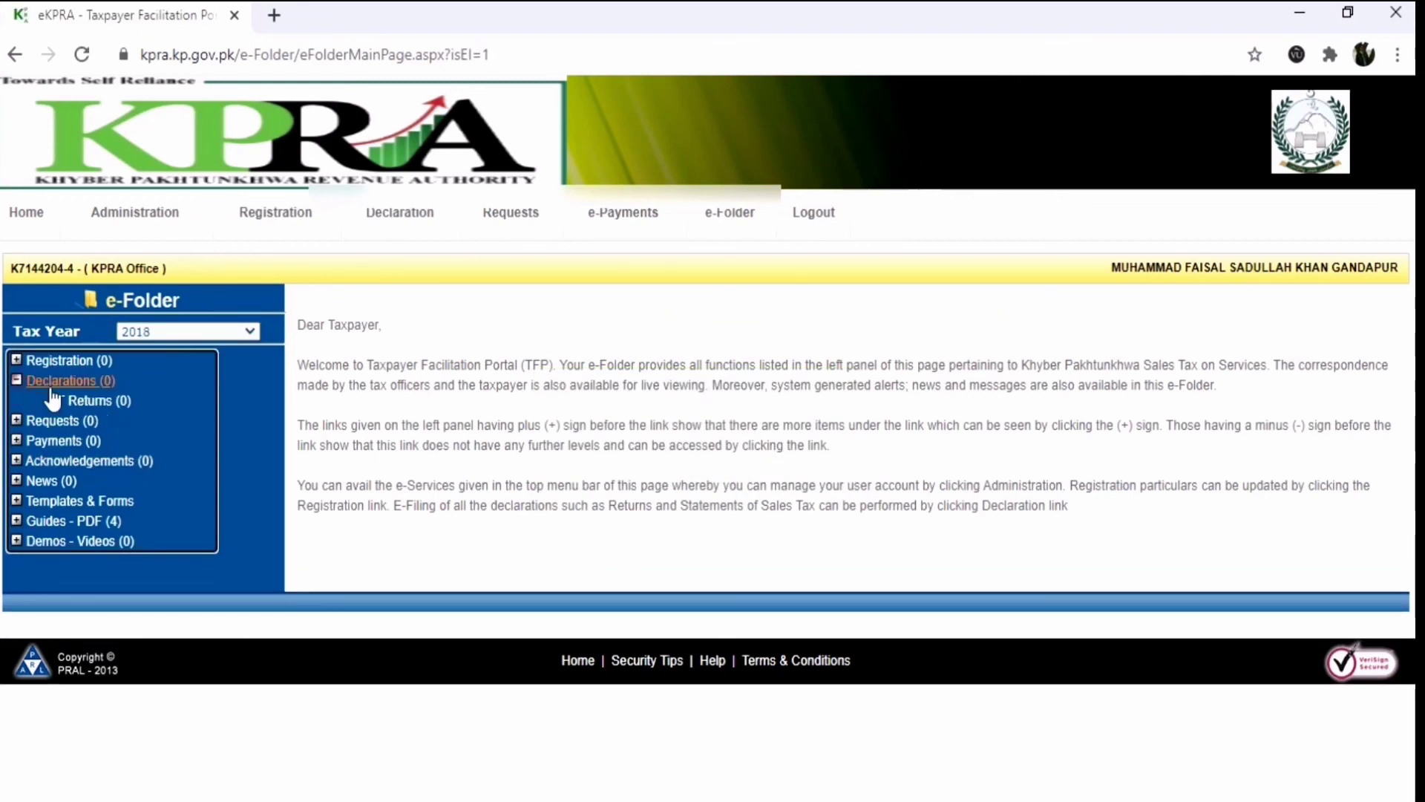